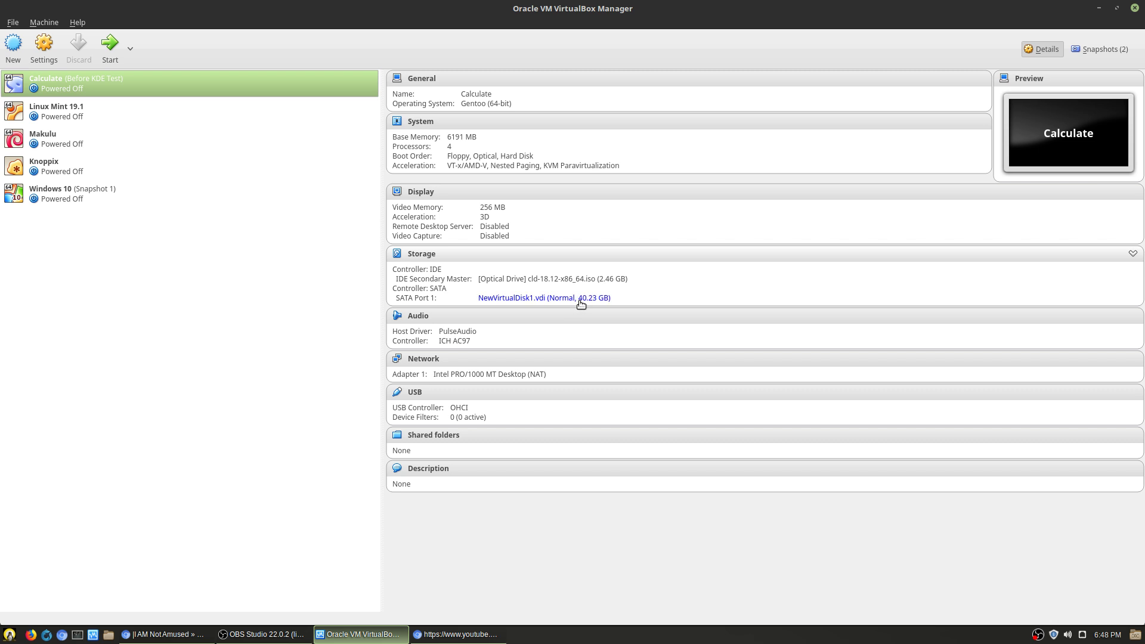
# Start the Calculate virtual machine and boot Calculate Linux Desktop 18.12 KDE LiveDVD with the English (United States) locale
pyautogui.moveTo(580, 305)
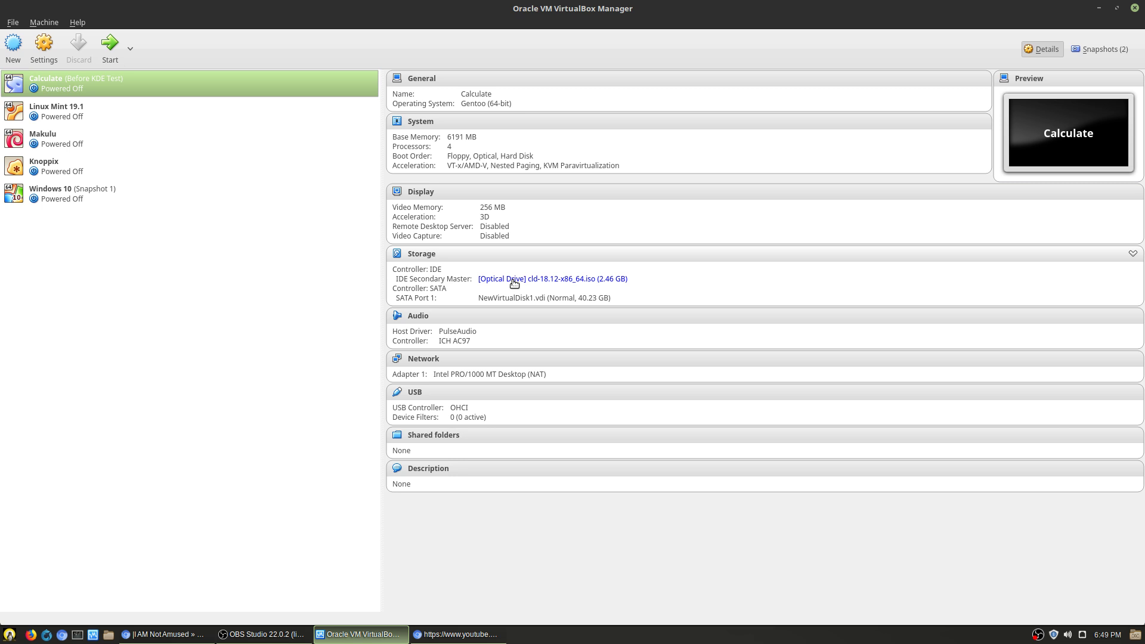
pyautogui.click(110, 45)
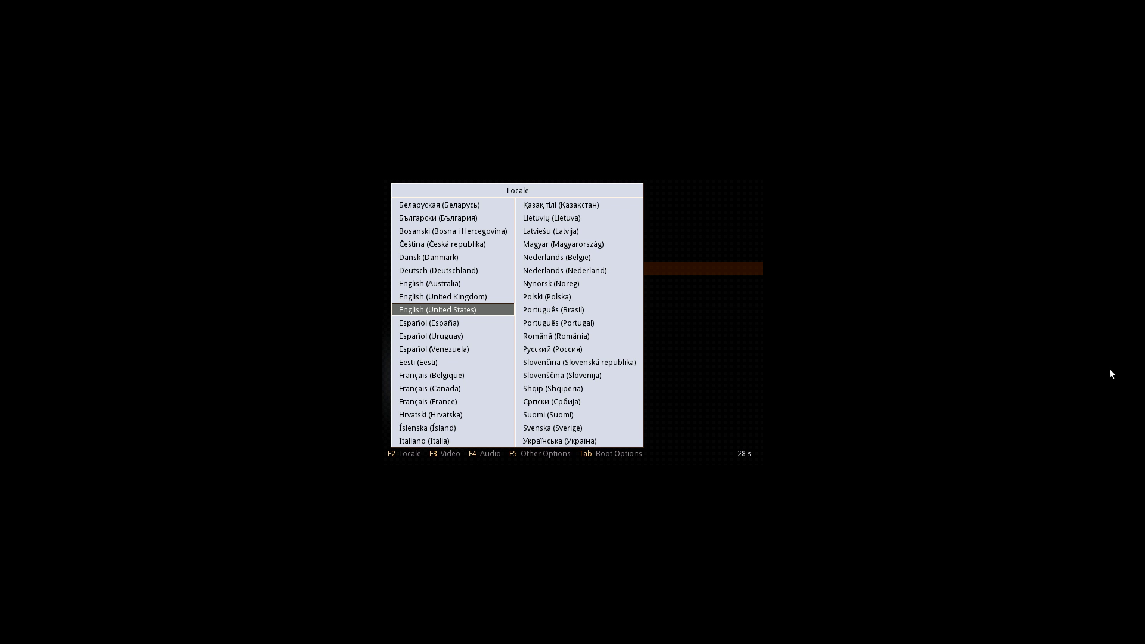
pyautogui.press('Return')
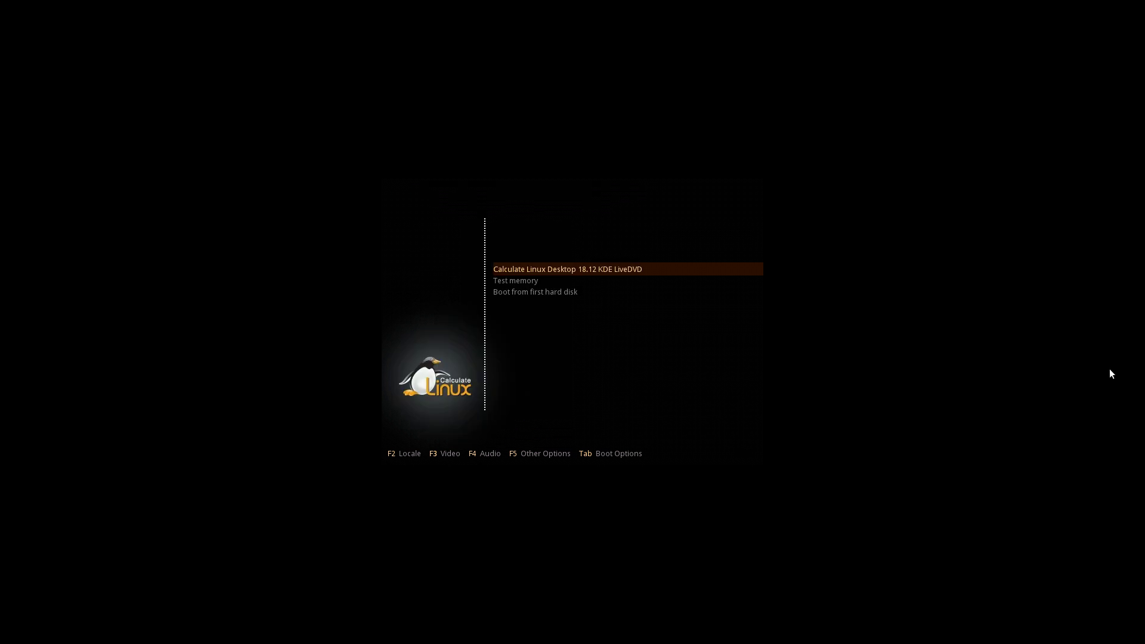
pyautogui.press('Return')
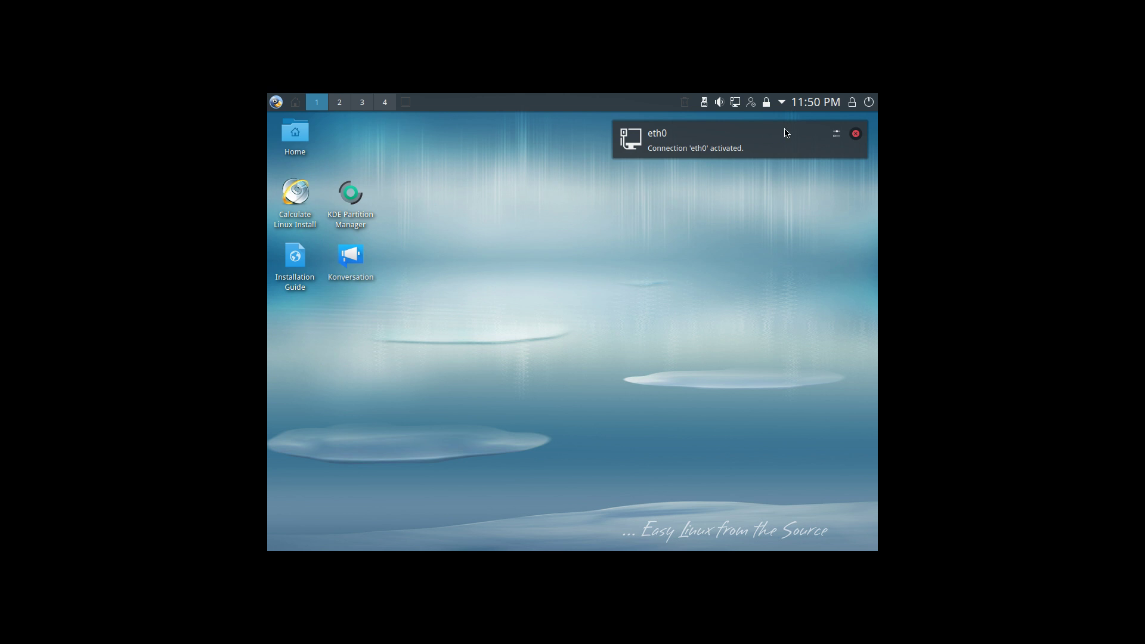
# Dismiss the network notification and set the VBOX monitor's display resolution to 1920x1080
pyautogui.click(856, 134)
pyautogui.click(276, 102)
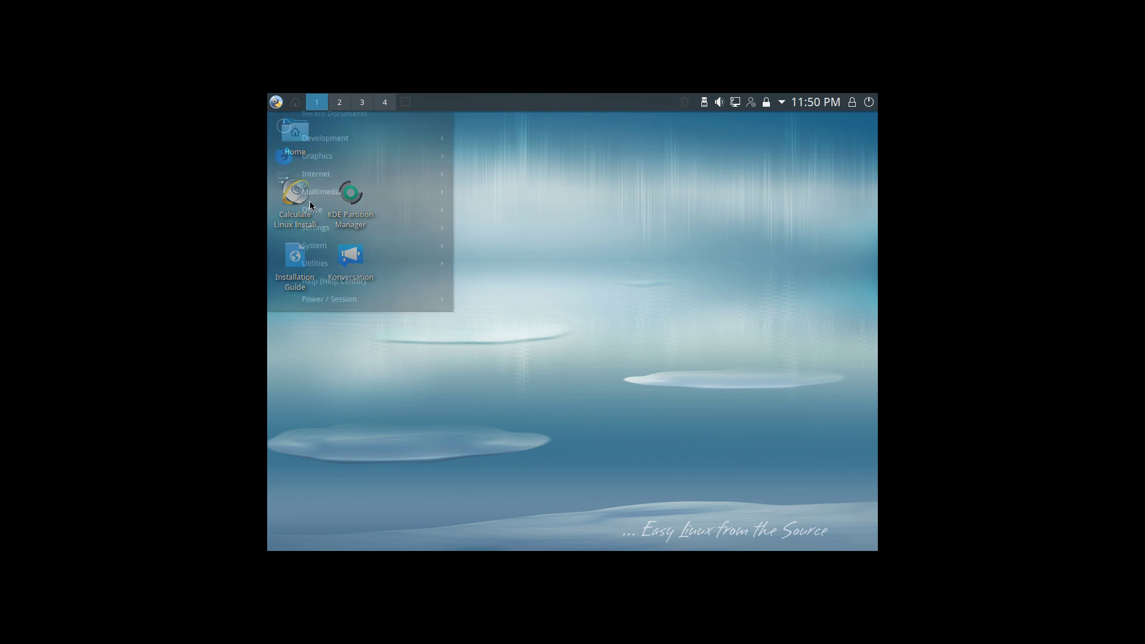
pyautogui.moveTo(318, 260)
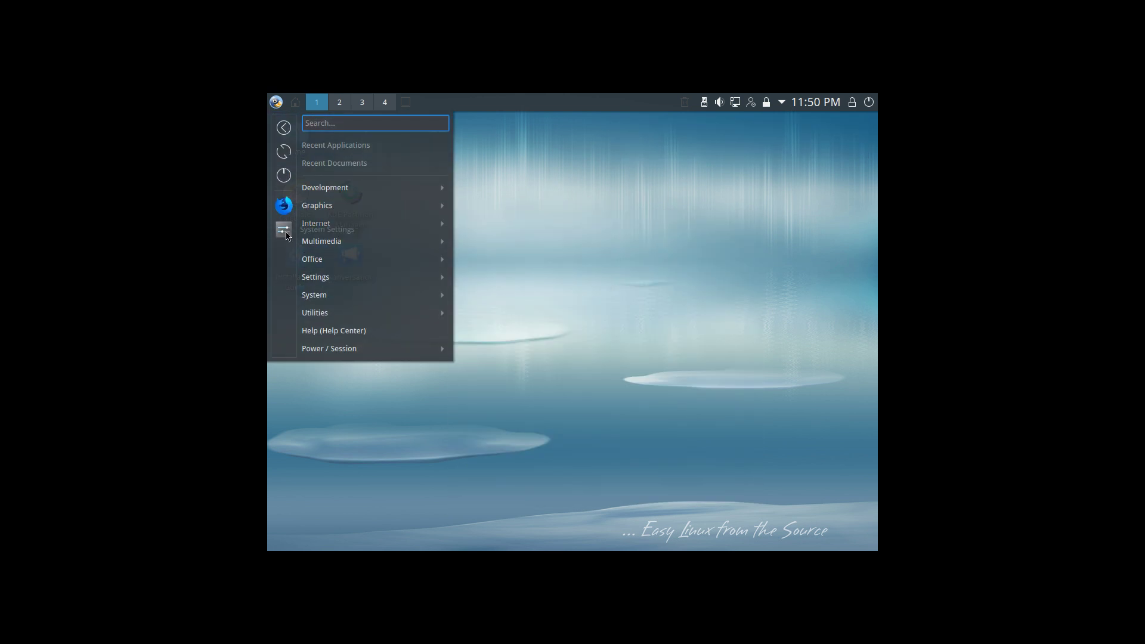
pyautogui.write('dis')
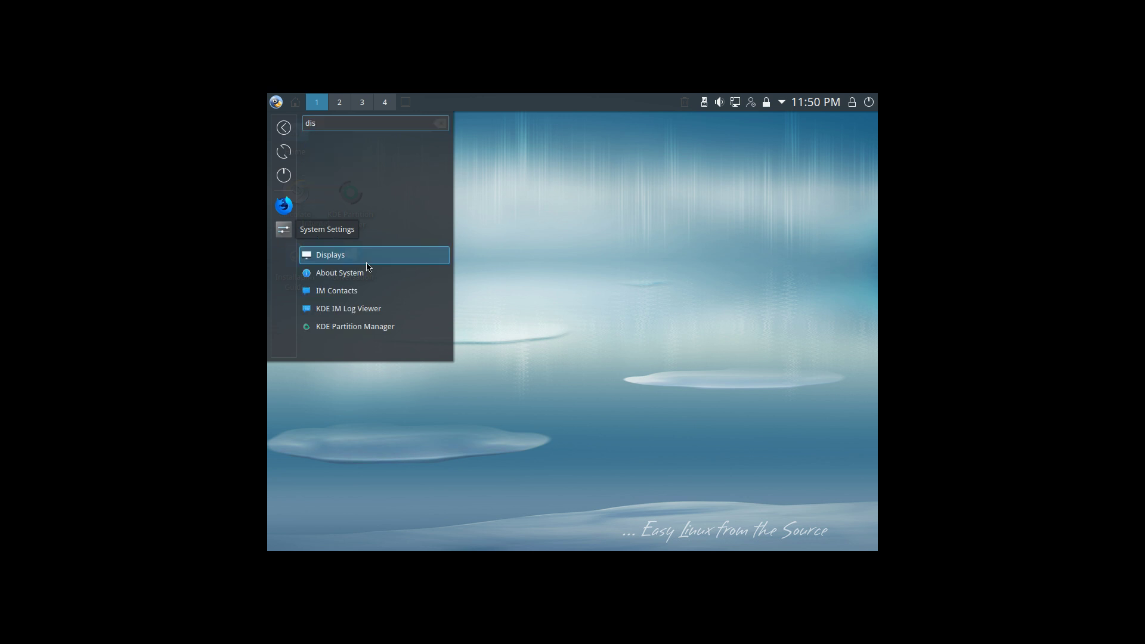
pyautogui.click(330, 255)
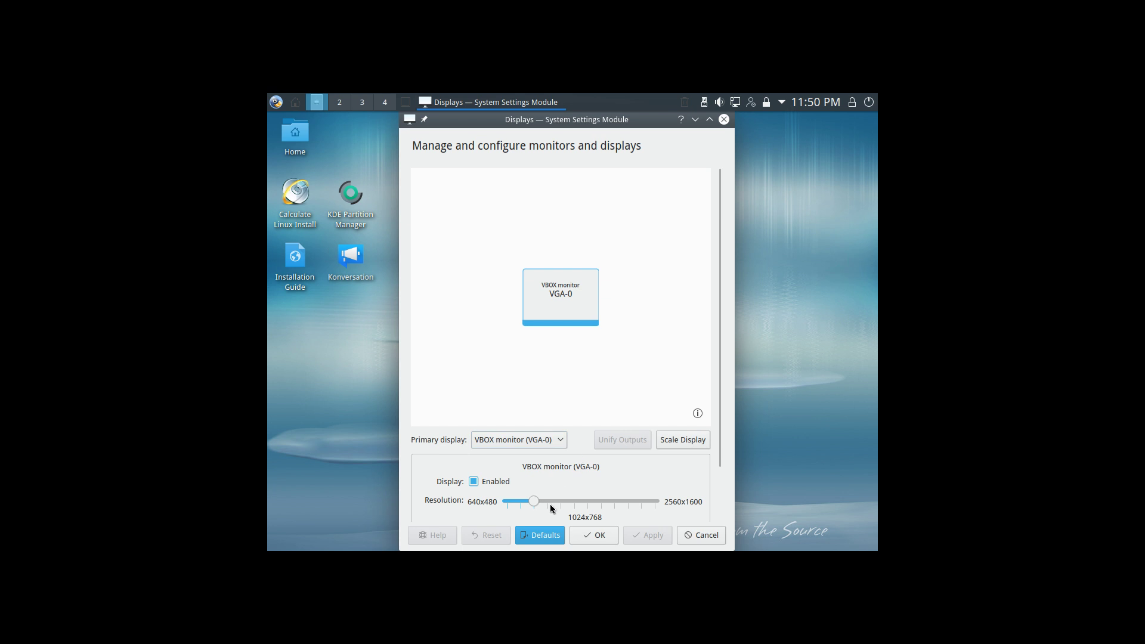
pyautogui.moveTo(536, 502); pyautogui.dragTo(614, 505)
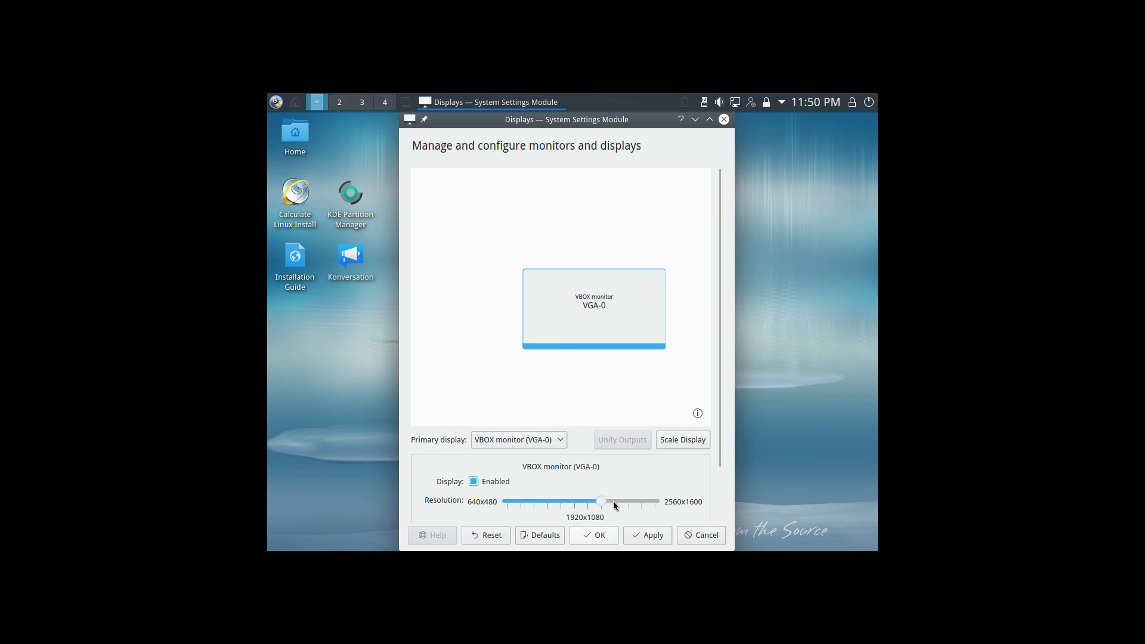
pyautogui.click(651, 535)
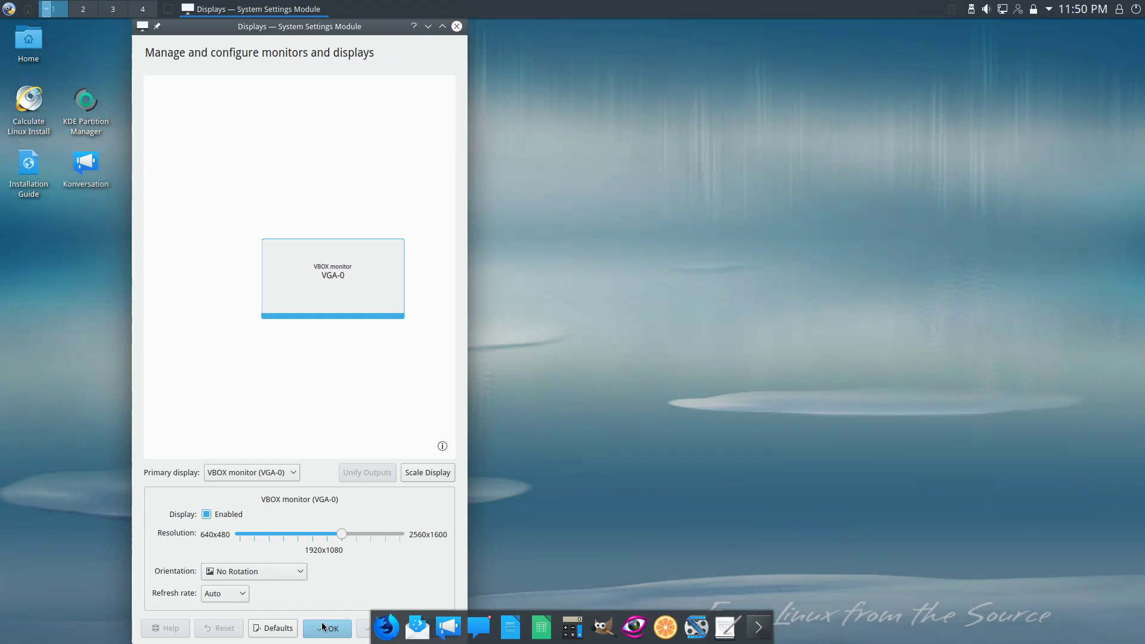
pyautogui.click(324, 626)
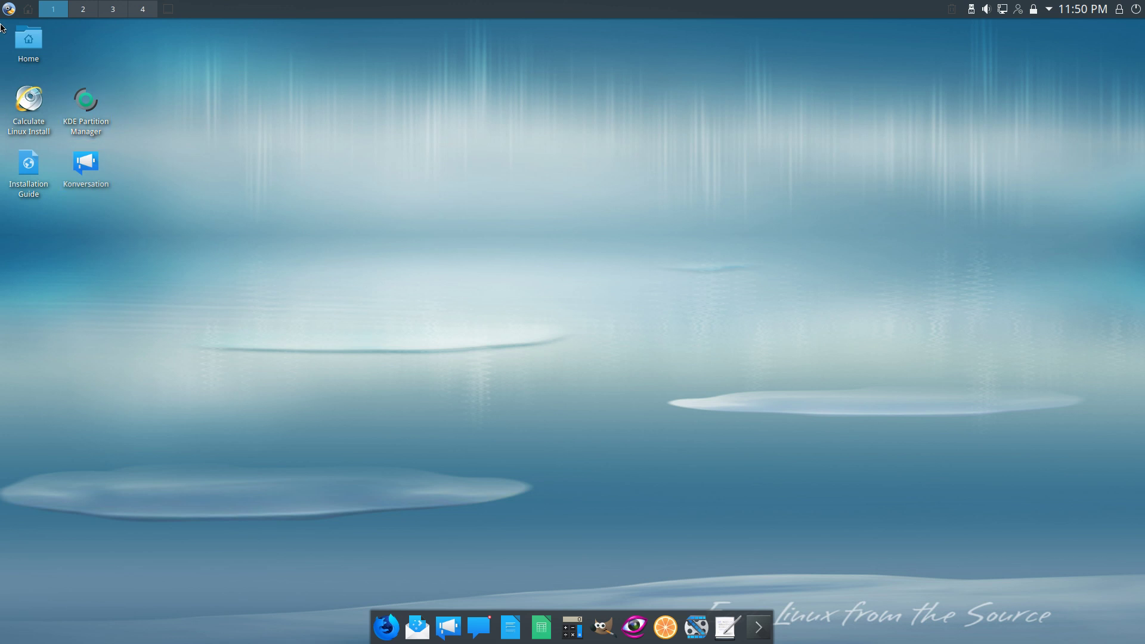
# Launch the Calculate Linux installer and set the timezone to America/New_York (-05:00), keeping the English (United States) locale
pyautogui.doubleClick(32, 108)
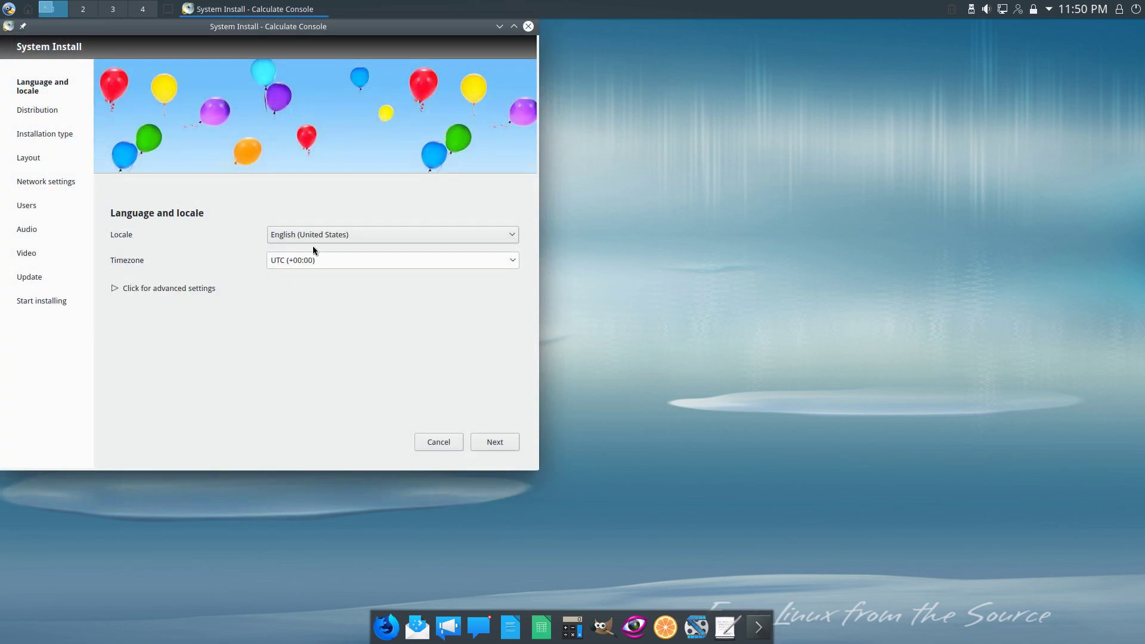
pyautogui.moveTo(352, 27); pyautogui.dragTo(661, 70)
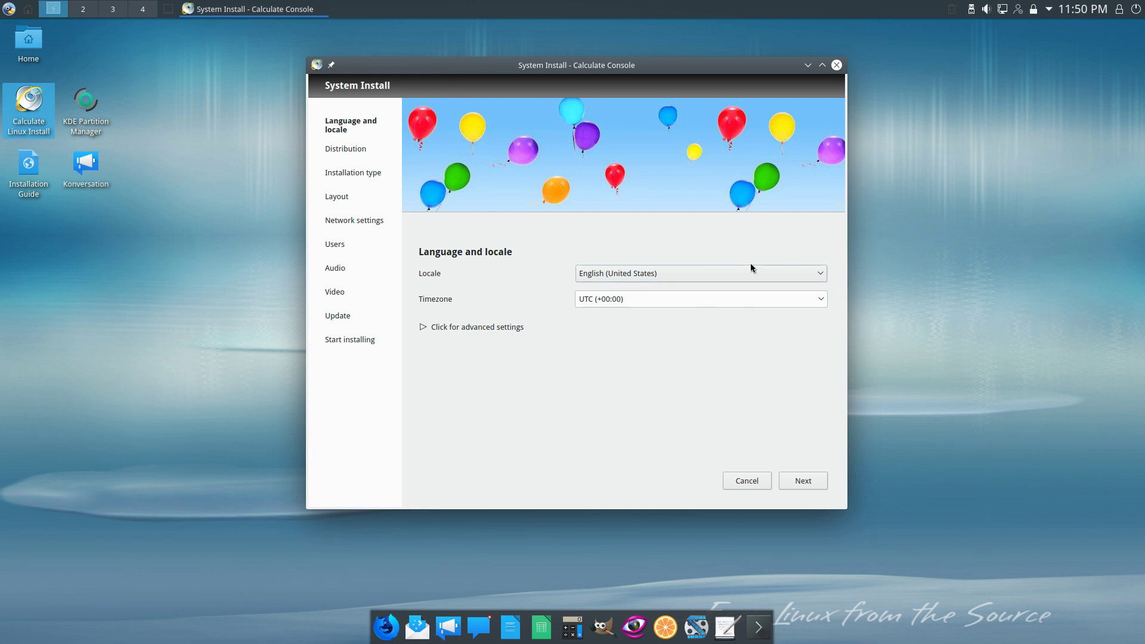
pyautogui.click(821, 298)
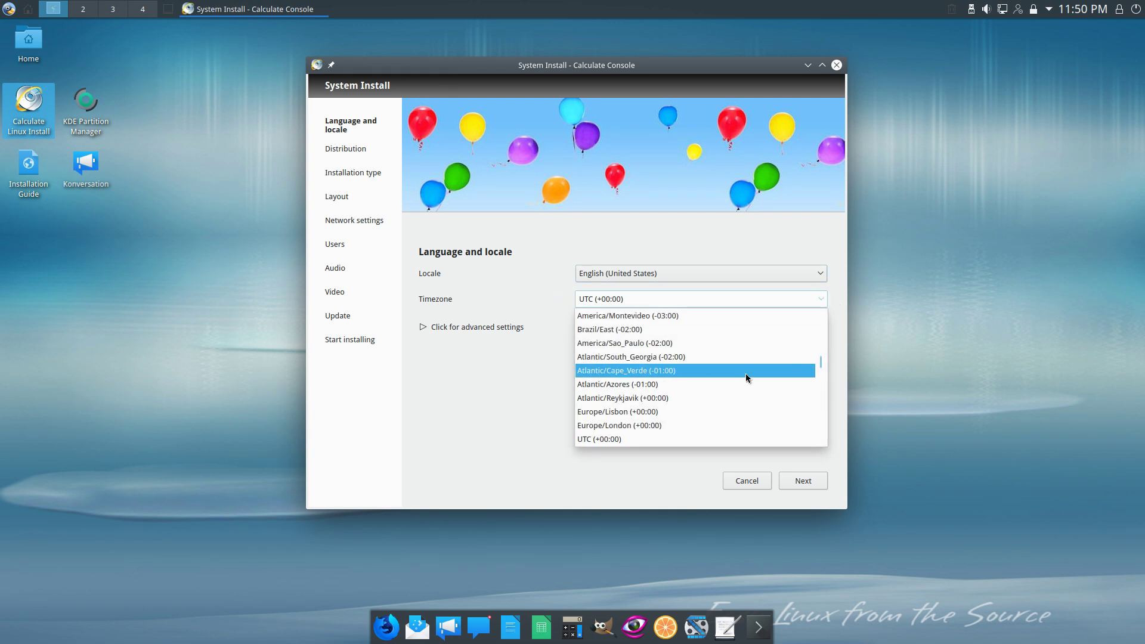
pyautogui.scroll(5, 746, 374)
pyautogui.scroll(3, 736, 385)
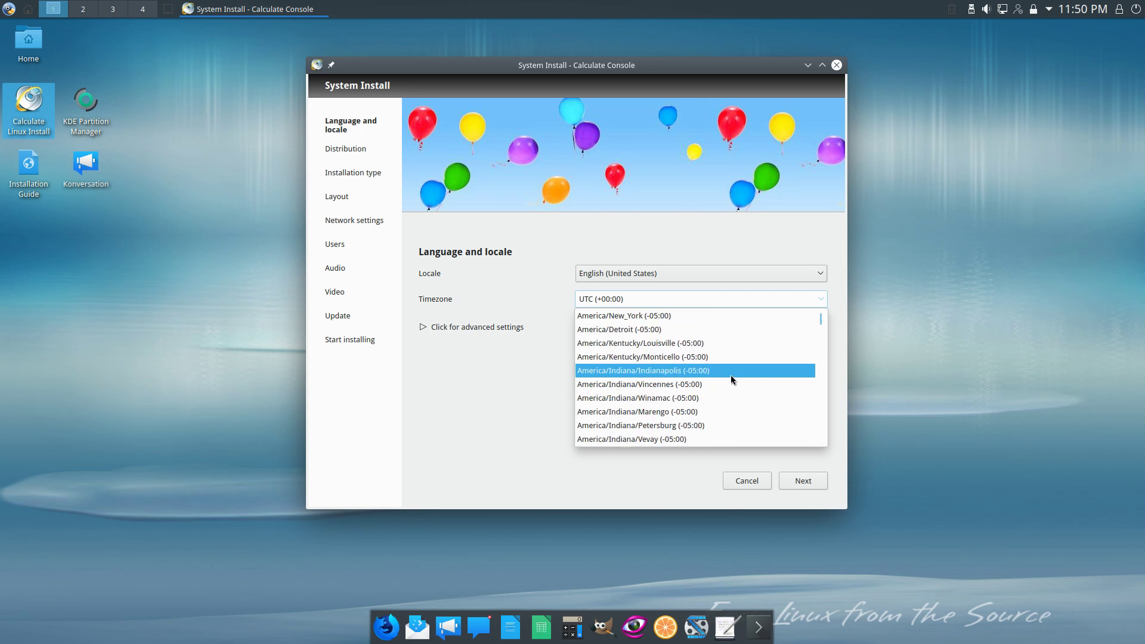
pyautogui.click(667, 317)
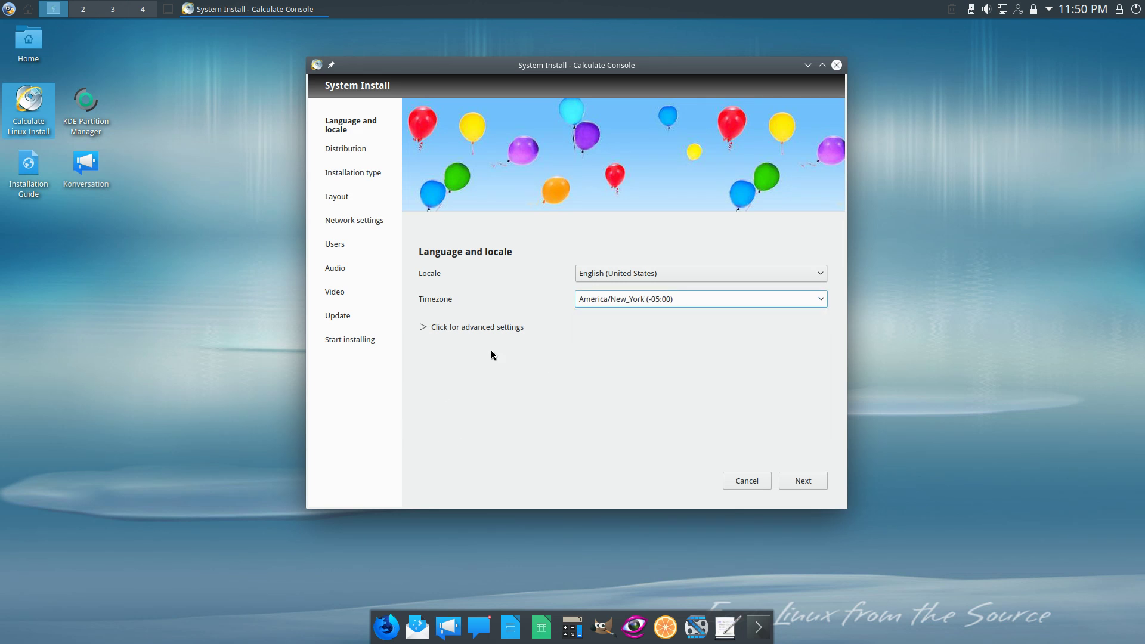
pyautogui.click(424, 327)
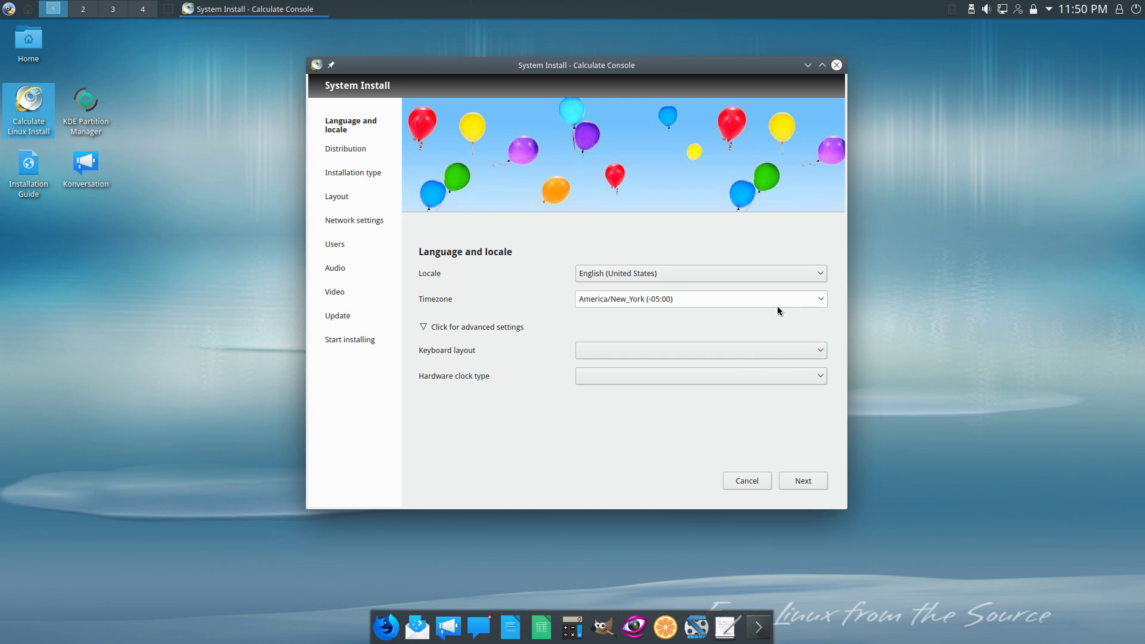
pyautogui.click(805, 483)
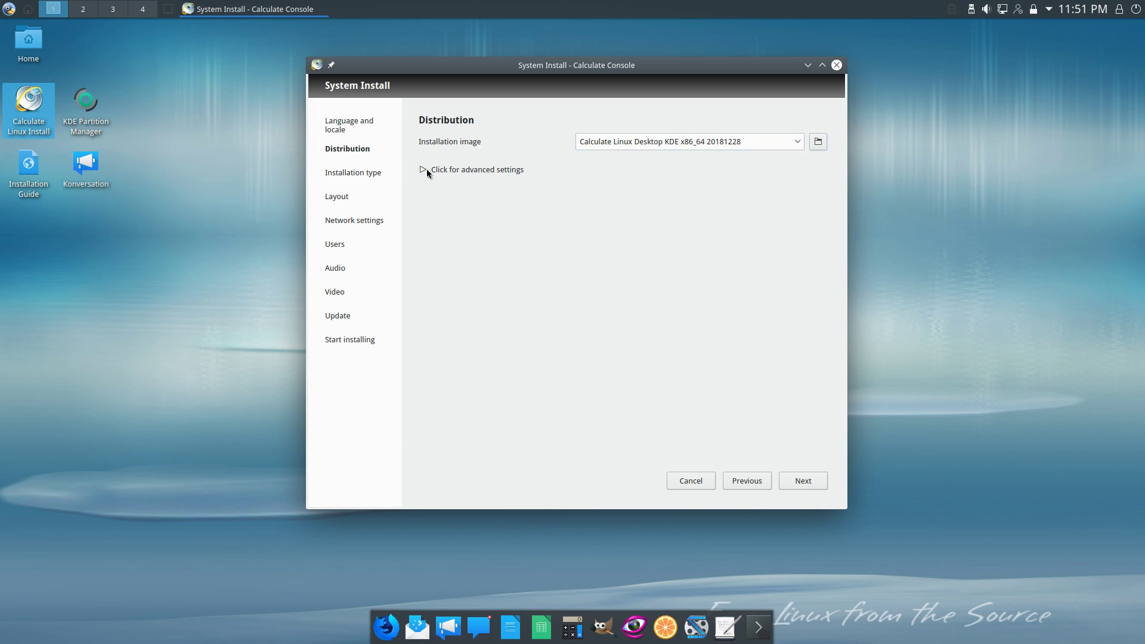
# Accept the default distribution image, erase-disk installation type, partition layout and migrated network settings, continuing to the user settings
pyautogui.click(790, 485)
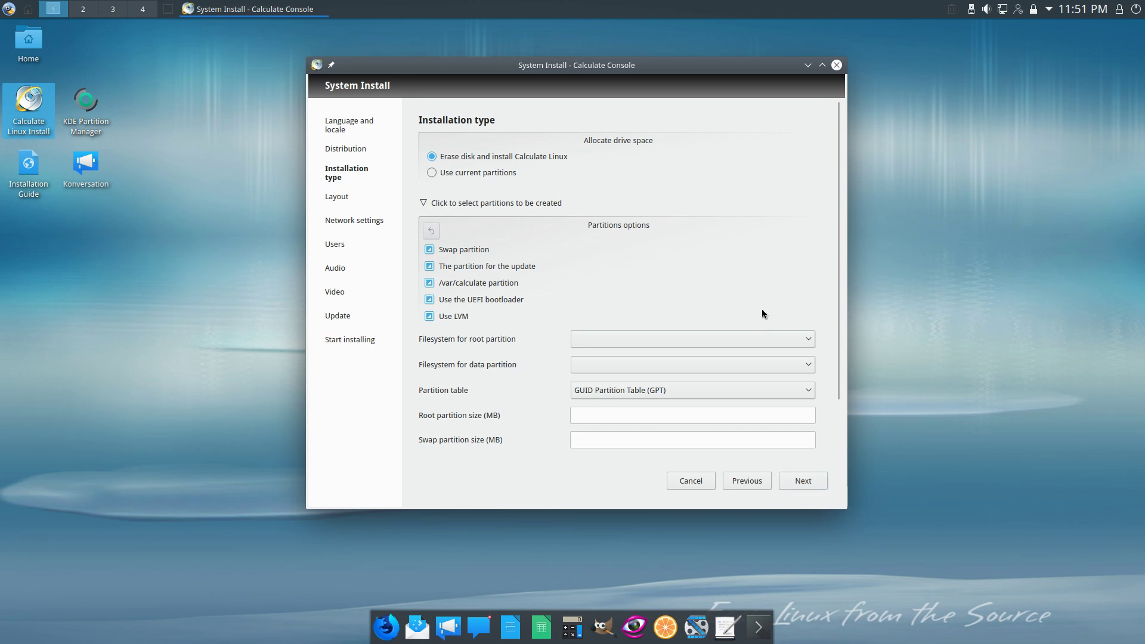
pyautogui.moveTo(839, 362); pyautogui.dragTo(893, 310)
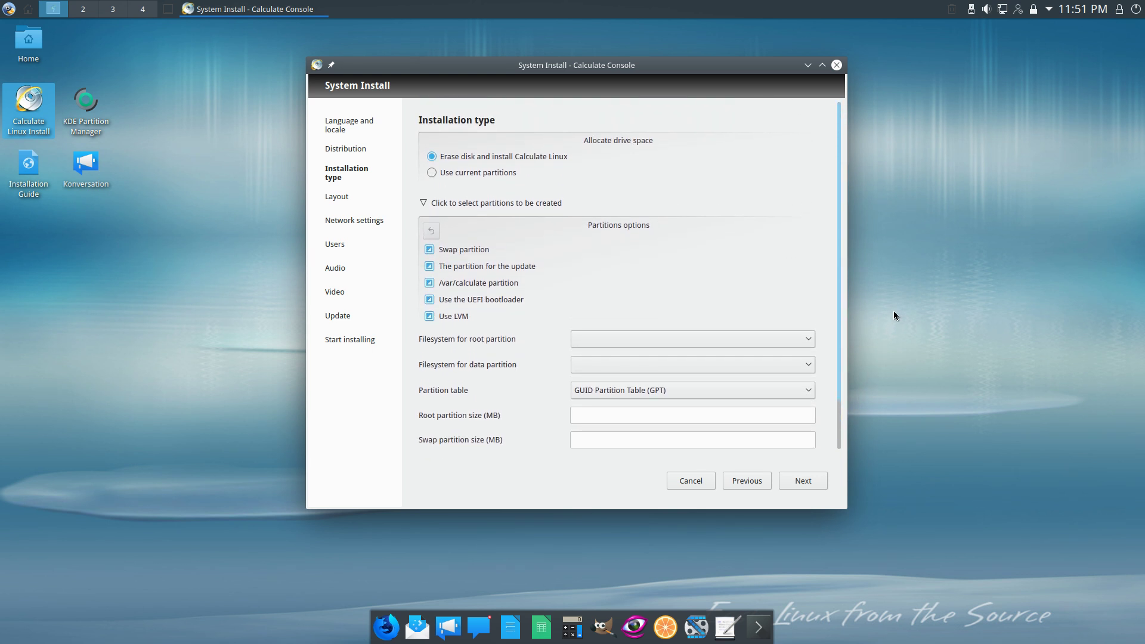
pyautogui.click(801, 481)
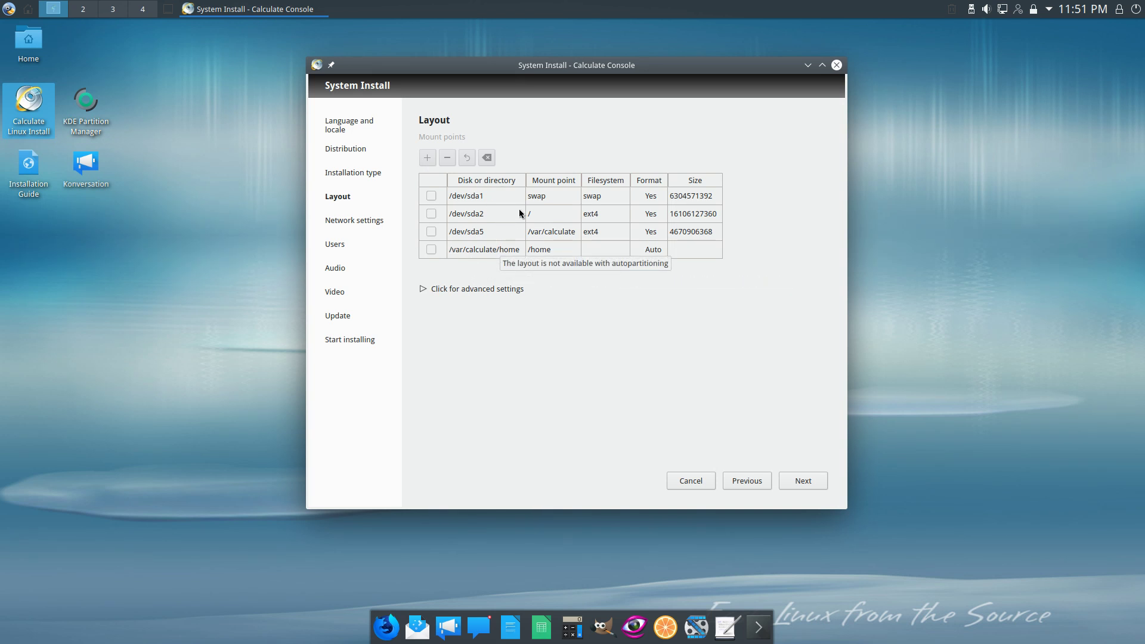
pyautogui.click(804, 481)
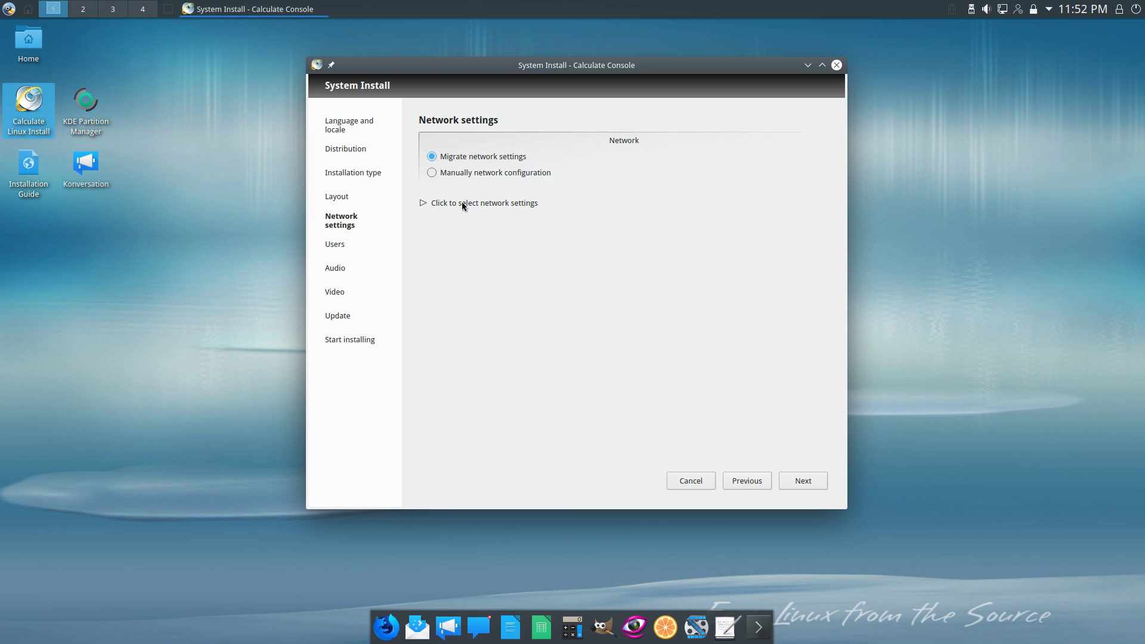
pyautogui.click(809, 483)
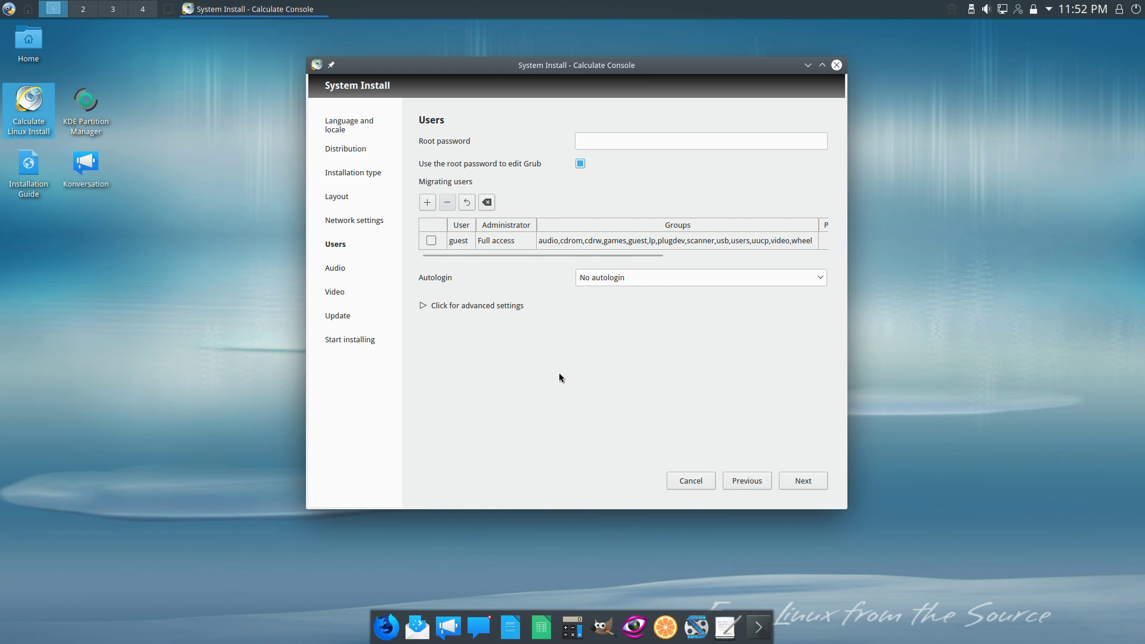
# Enter and repeat the root password for the installed system, and confirm it
pyautogui.click(666, 143)
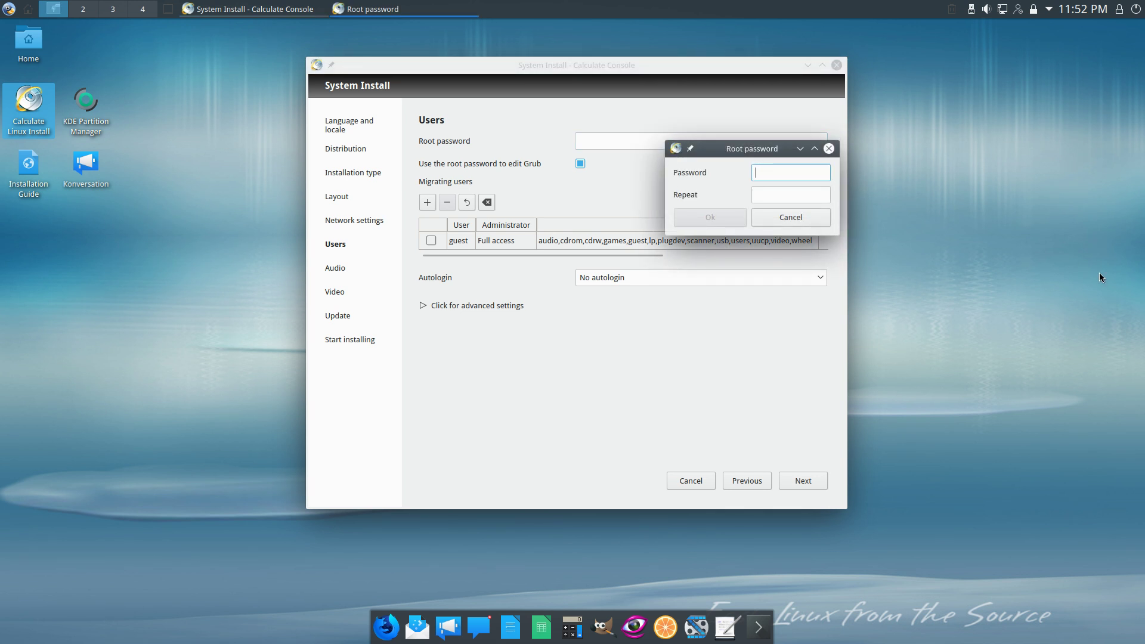
pyautogui.write('*********')
pyautogui.click(791, 197)
pyautogui.write('*********')
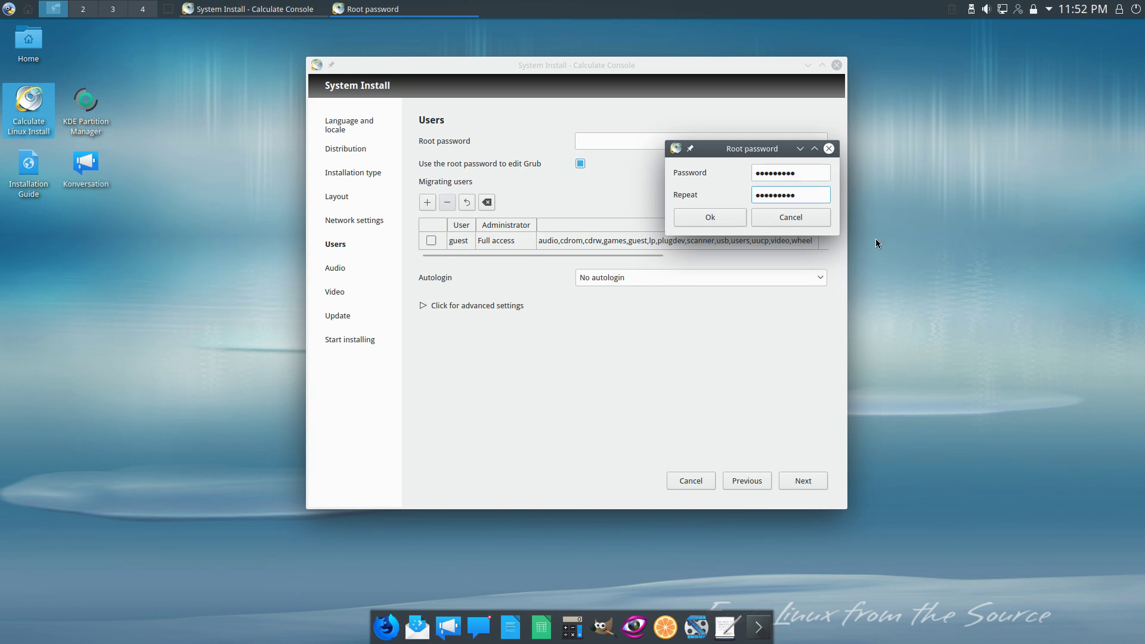
pyautogui.click(718, 216)
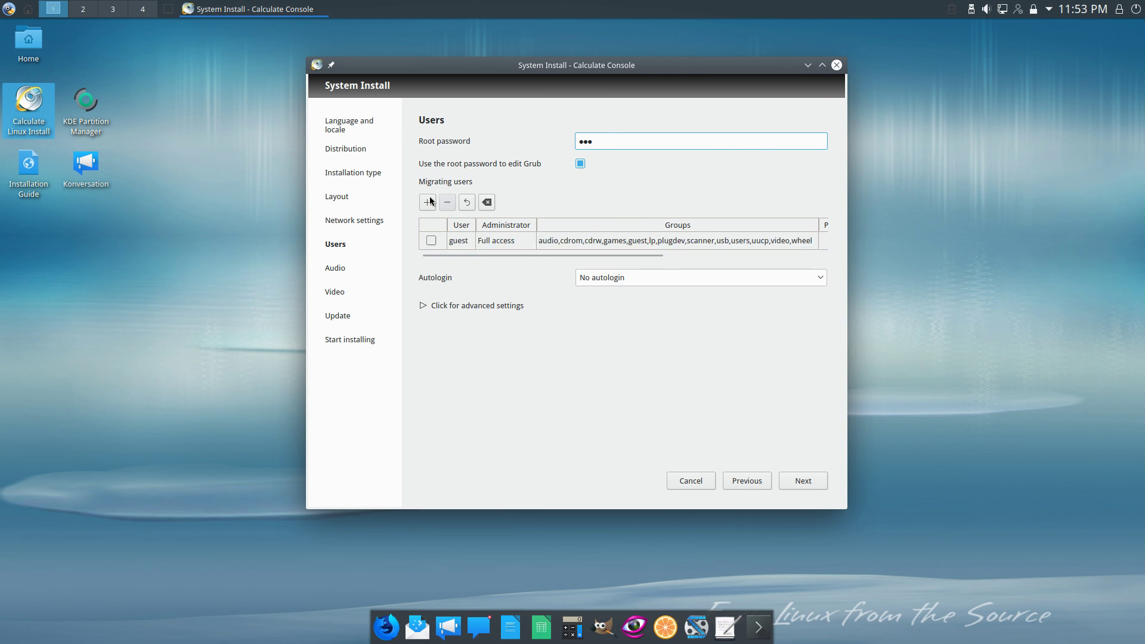
# Remove the guest account from the migrating users list
pyautogui.click(441, 241)
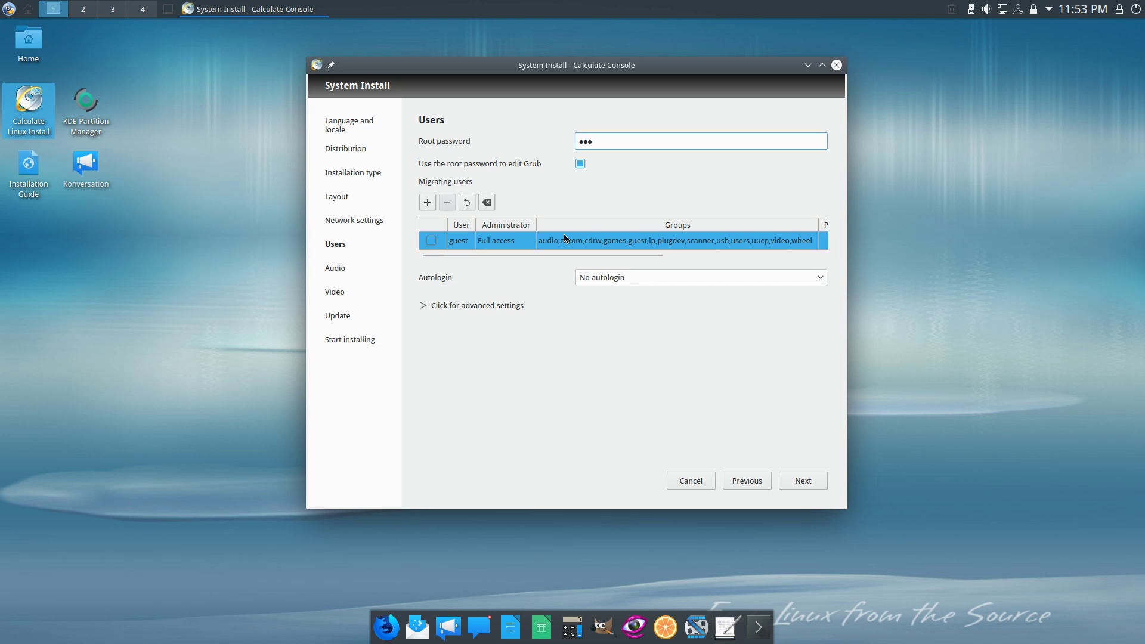
pyautogui.click(789, 253)
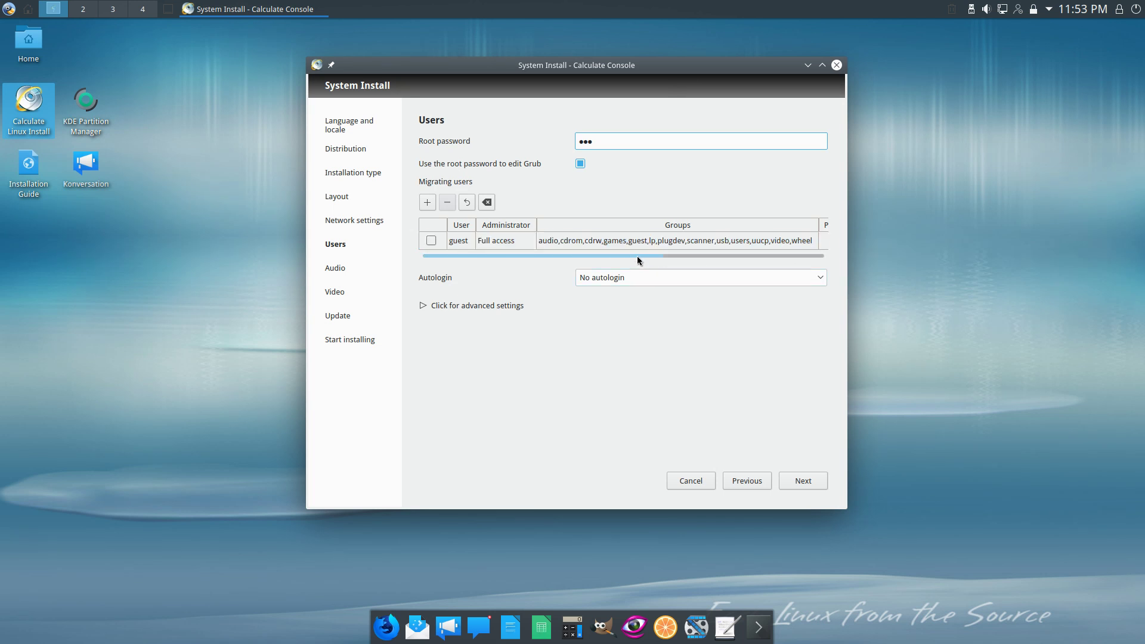
pyautogui.moveTo(637, 260); pyautogui.dragTo(525, 263)
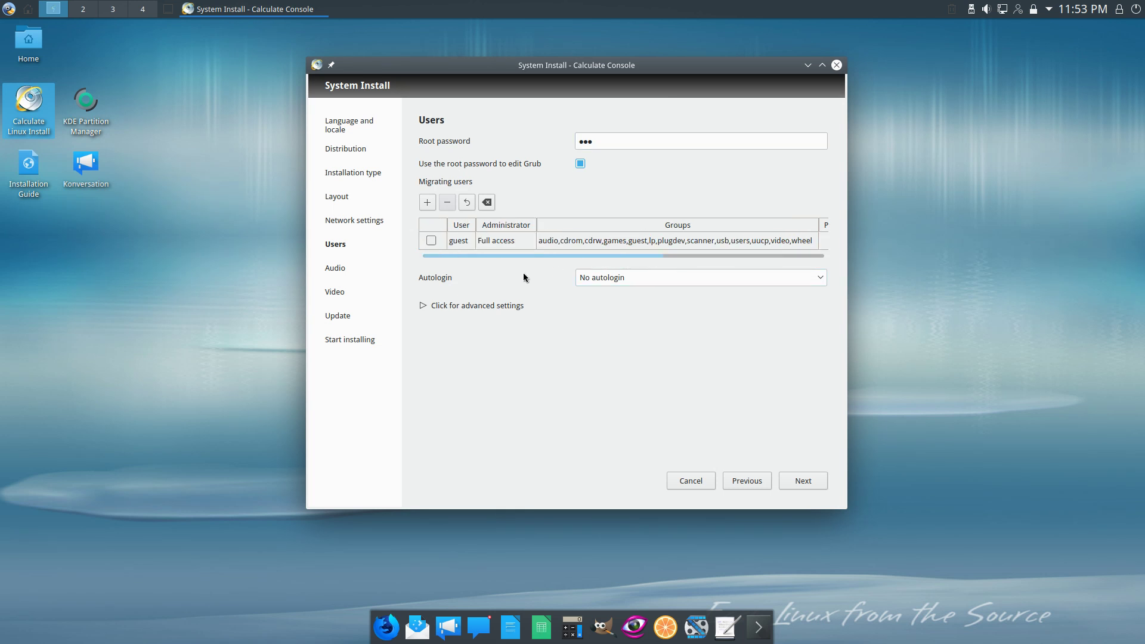
pyautogui.click(433, 242)
pyautogui.click(447, 203)
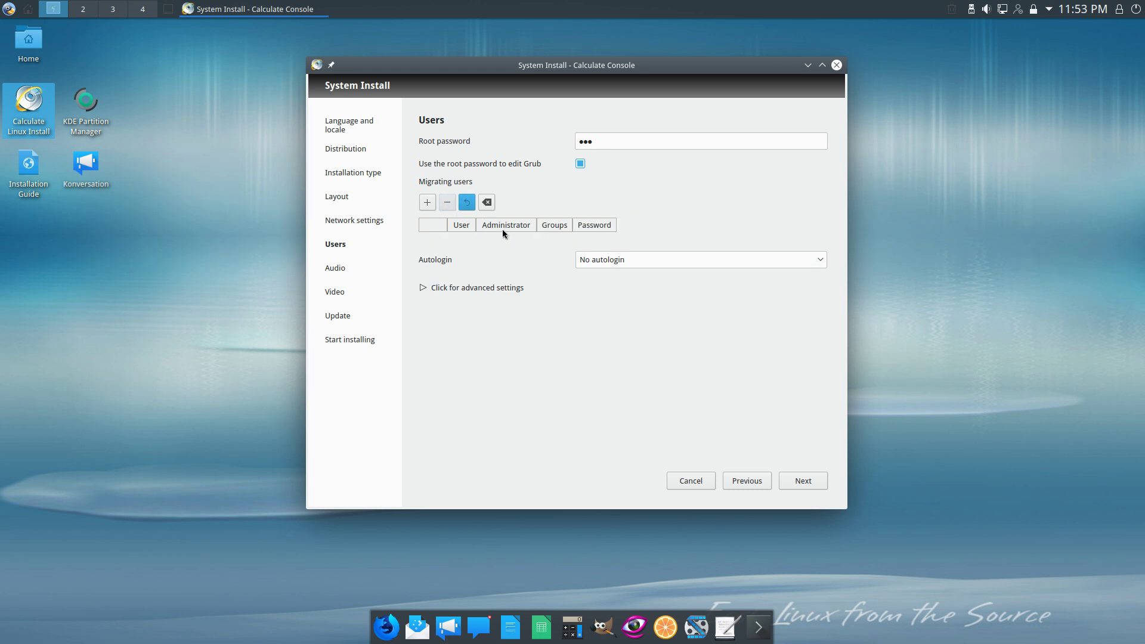
# Begin a new migrating user named calculate with Full access as administrator
pyautogui.click(427, 203)
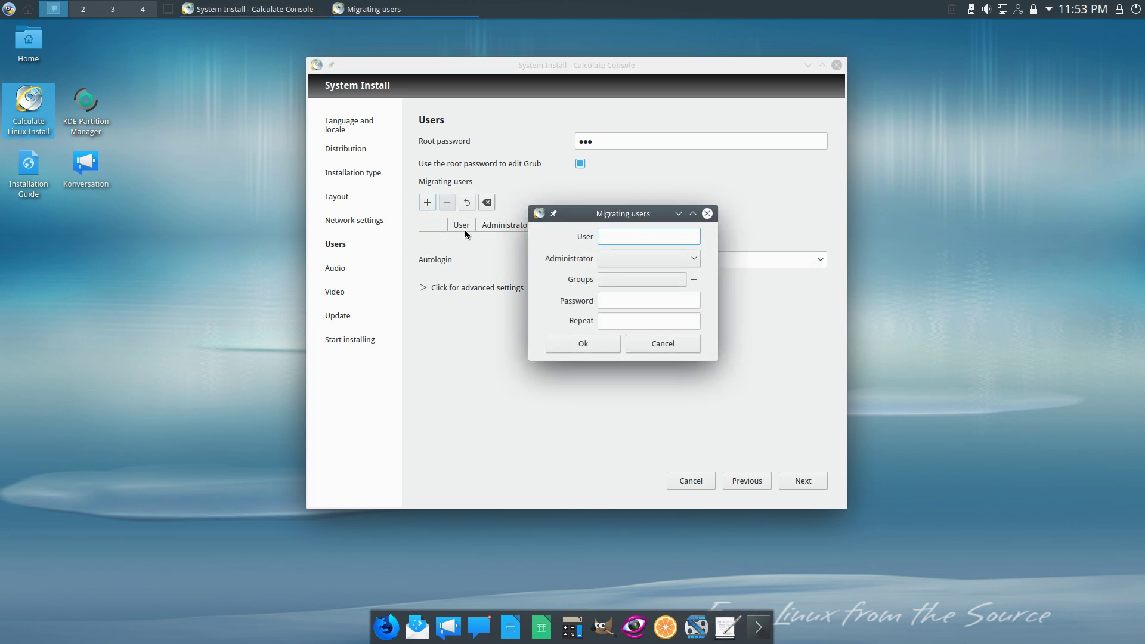
pyautogui.write('calculate')
pyautogui.click(695, 258)
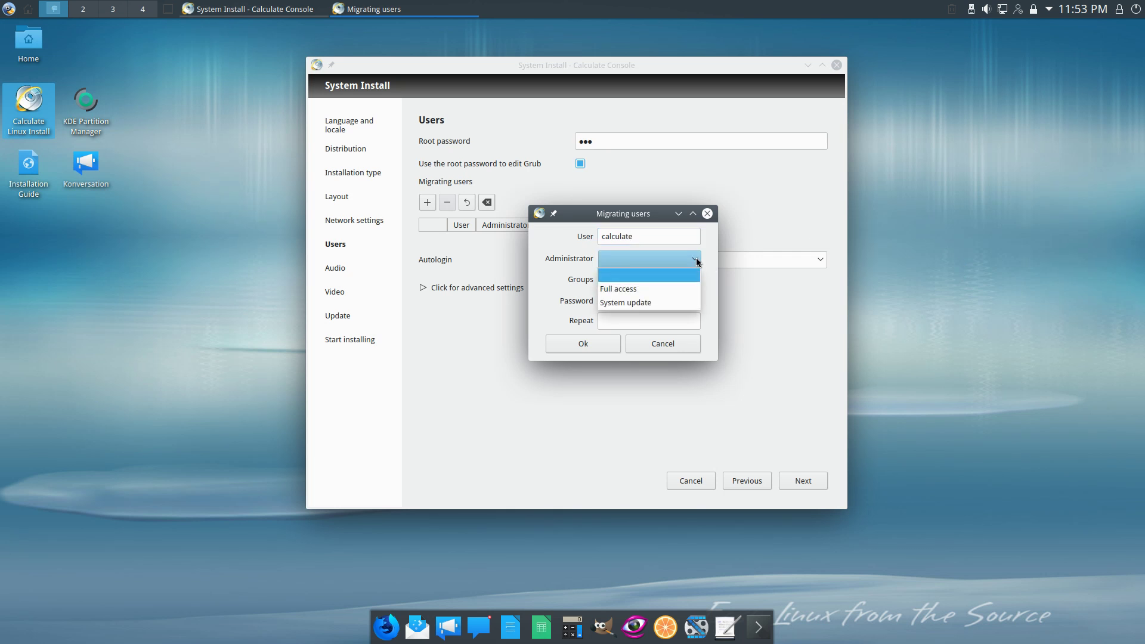
pyautogui.click(653, 290)
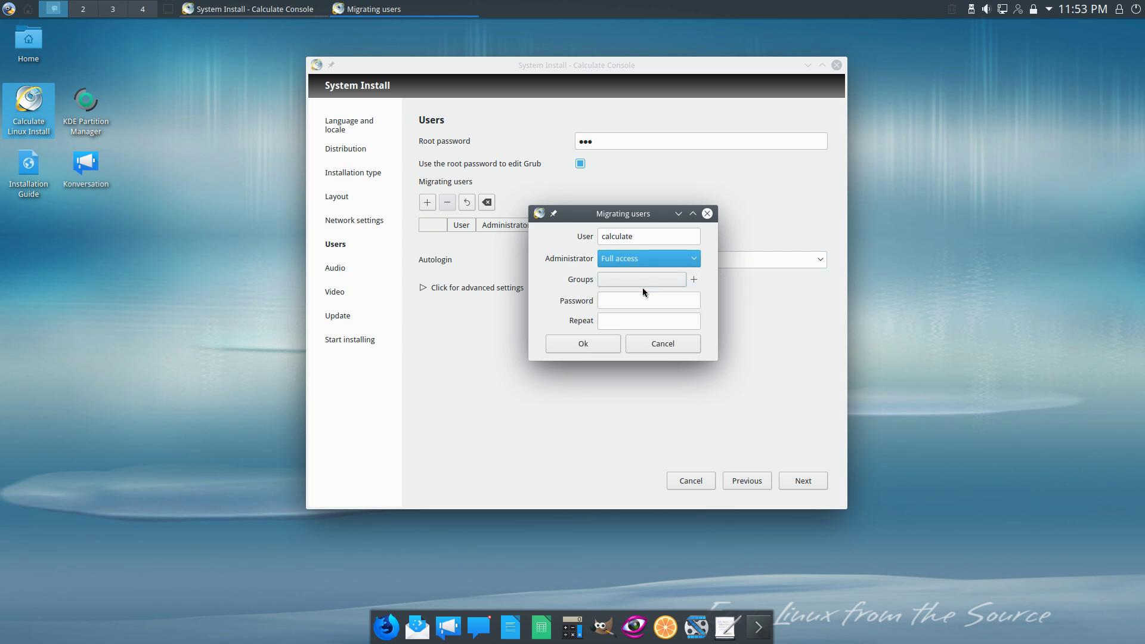
# Open the group selection for the calculate user and add the adm and cdrom groups
pyautogui.click(694, 280)
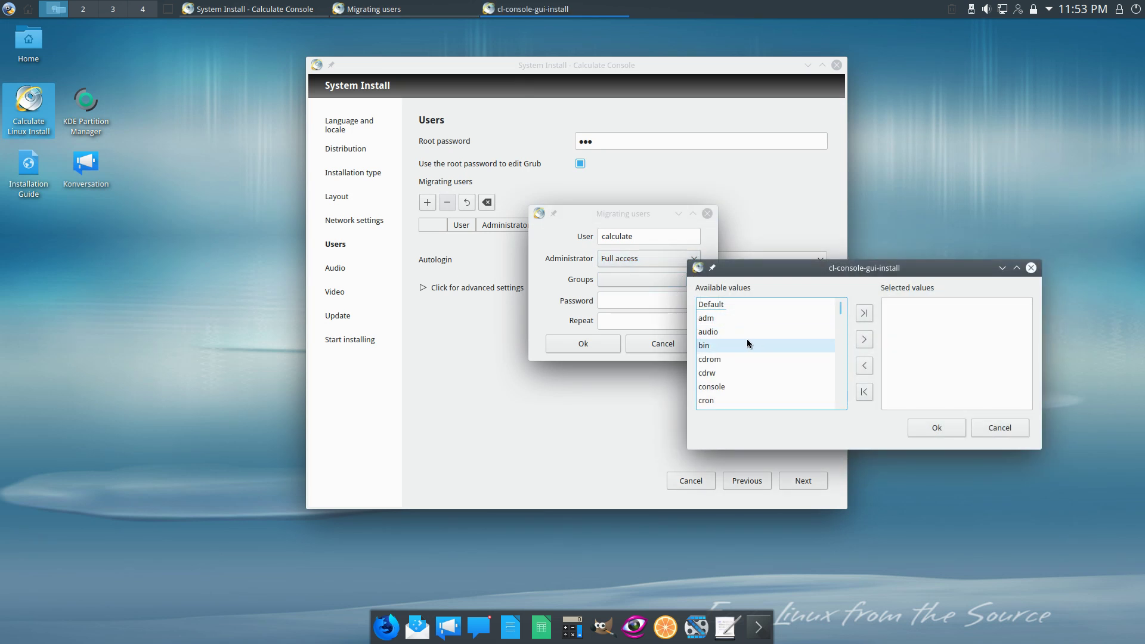
pyautogui.click(713, 318)
pyautogui.click(864, 339)
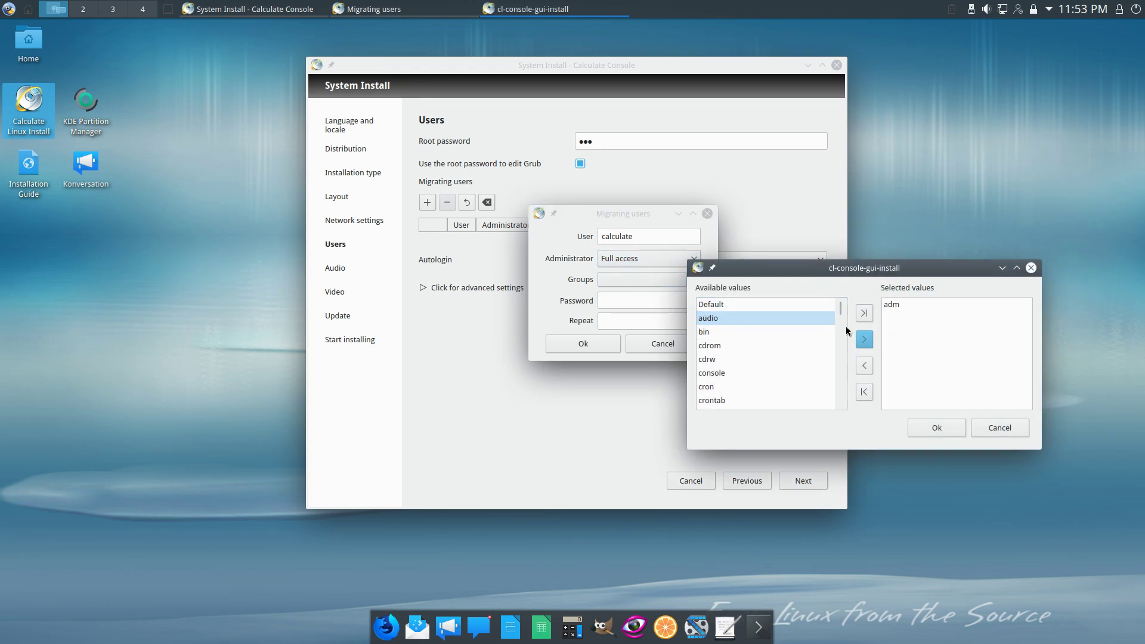
pyautogui.click(740, 346)
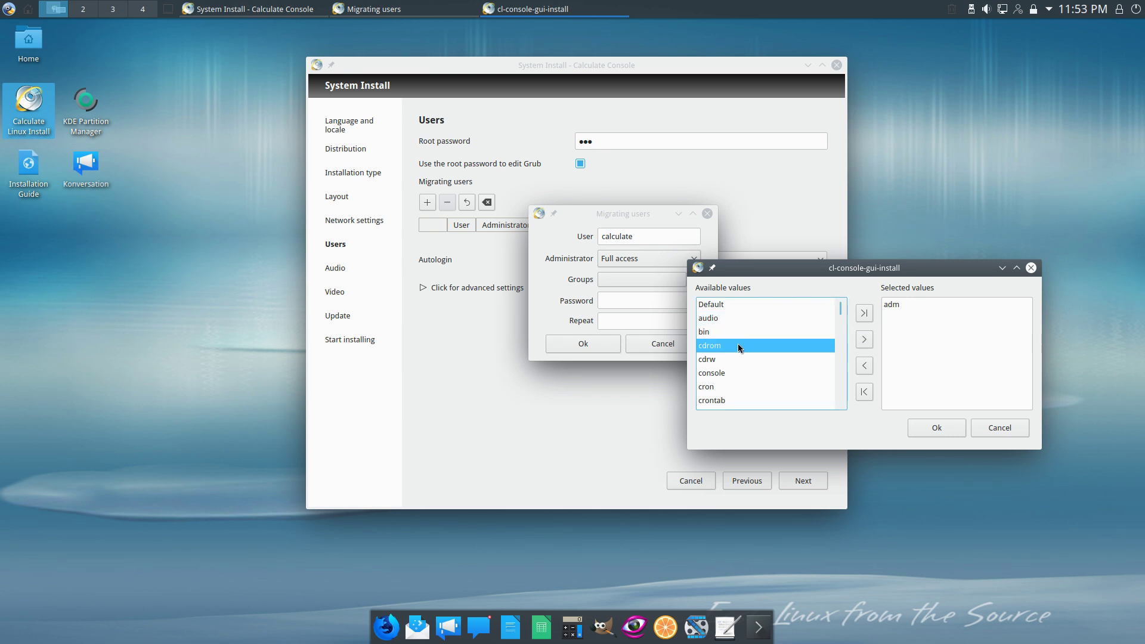
pyautogui.click(865, 340)
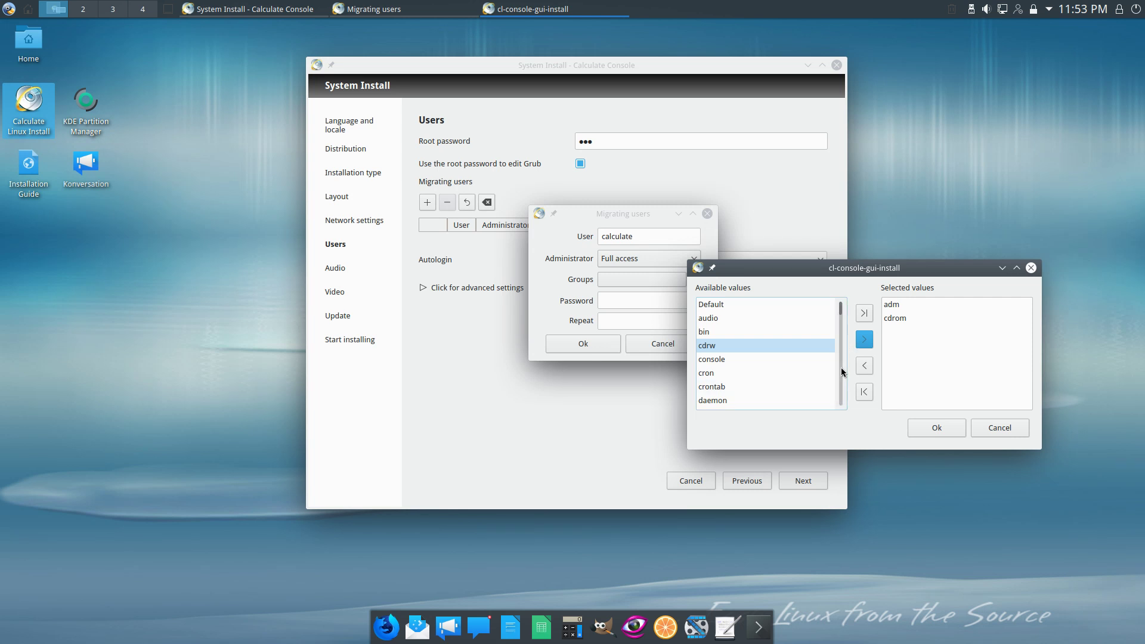
# Find lpadmin among the available groups and add it to the calculate user's selected groups
pyautogui.press('Tab')
pyautogui.press('Tab')
pyautogui.click(817, 319)
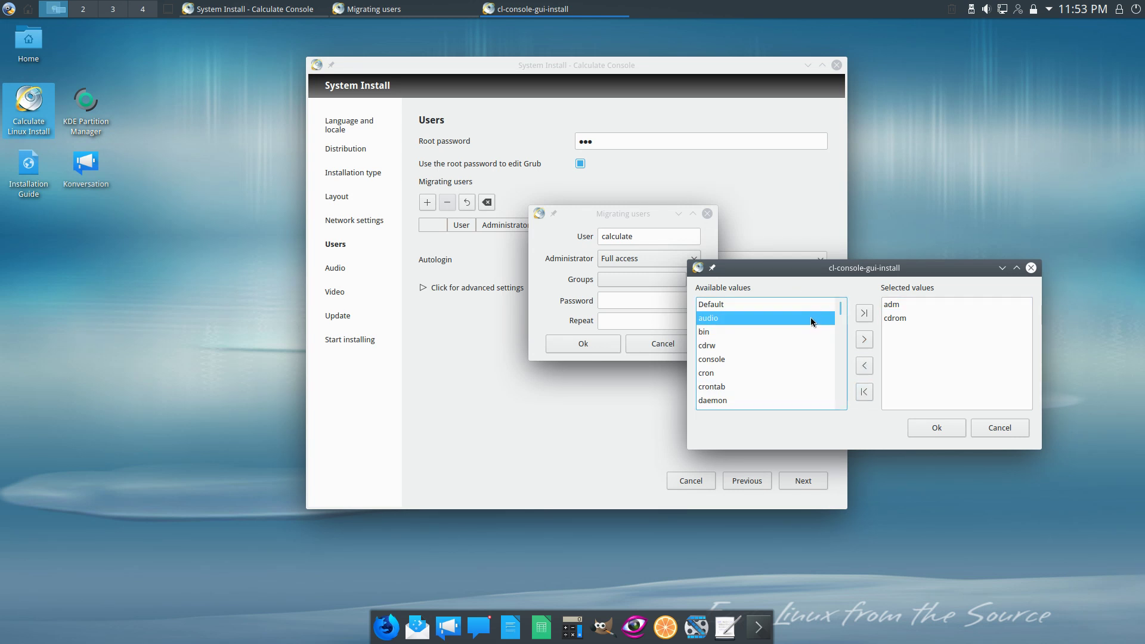
pyautogui.press('Down')
pyautogui.press('Down')
pyautogui.press('Down')
pyautogui.press('Down')
pyautogui.press('Down')
pyautogui.press('Down')
pyautogui.press('Down')
pyautogui.press('Down')
pyautogui.press('Down')
pyautogui.press('Down')
pyautogui.press('Down')
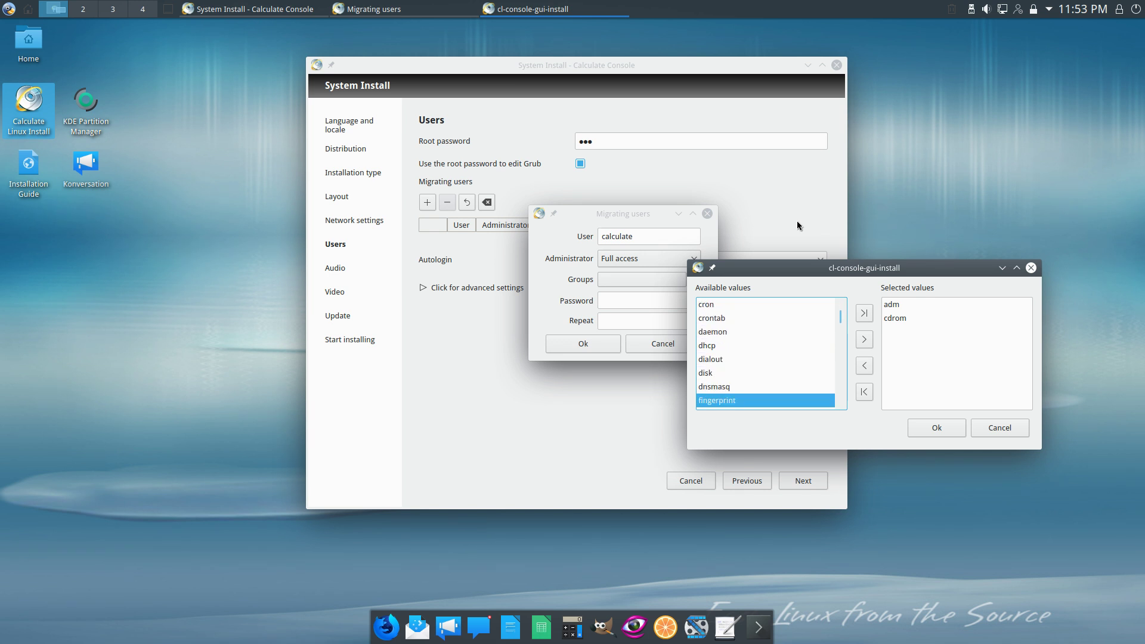
pyautogui.press('Down')
pyautogui.press('Down')
pyautogui.press('Down')
pyautogui.press('Down')
pyautogui.press('Down')
pyautogui.press('Down')
pyautogui.press('Down')
pyautogui.press('Down')
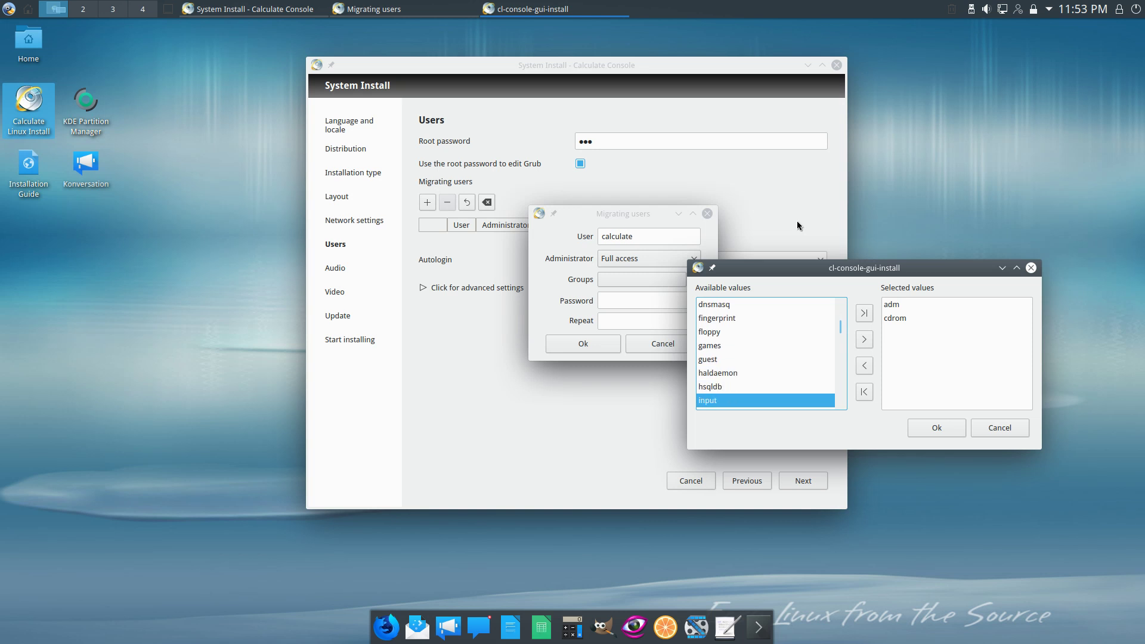
pyautogui.press('Down')
pyautogui.press('Down')
pyautogui.press('Down')
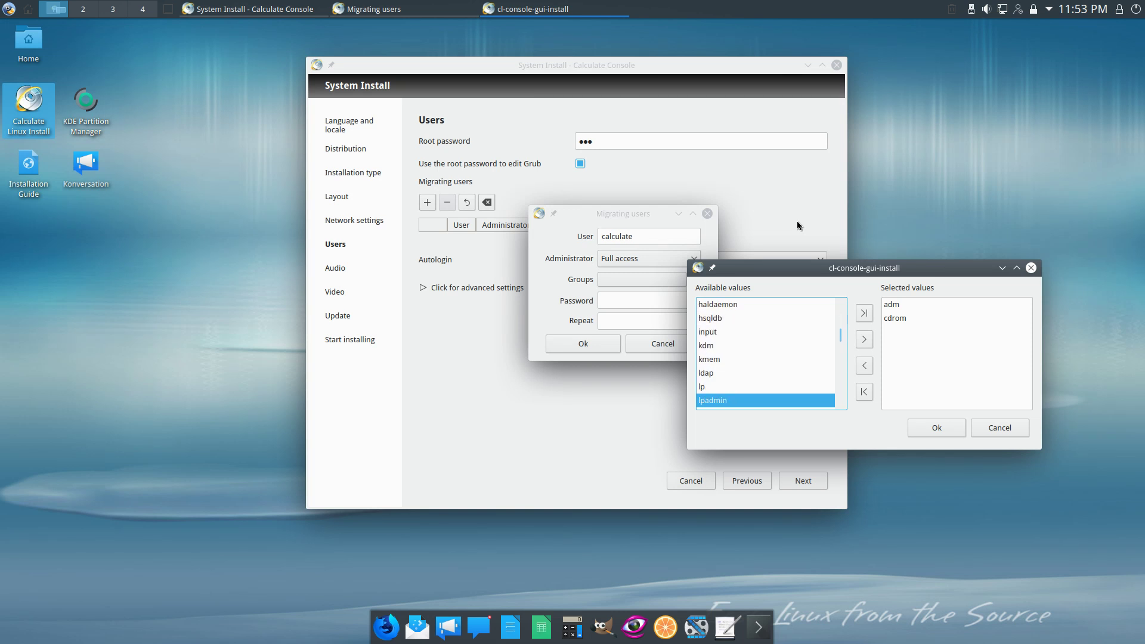
pyautogui.click(864, 340)
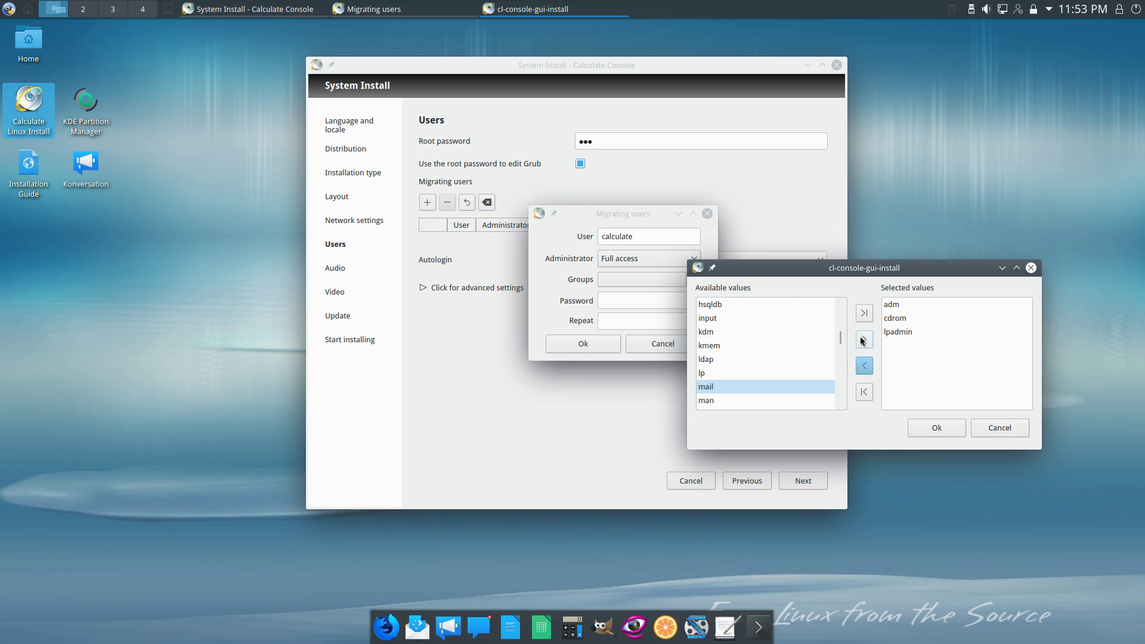
# Find plugdev among the available groups and add it to the selected groups
pyautogui.scroll(-1, 805, 403)
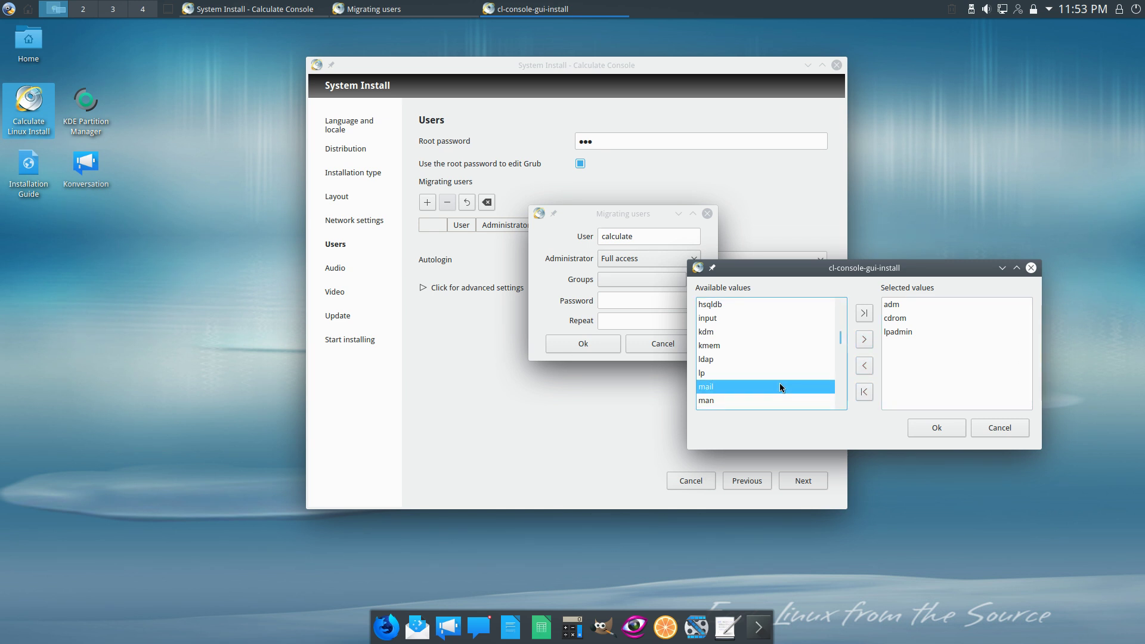
pyautogui.click(779, 383)
pyautogui.press('Down')
pyautogui.press('Down')
pyautogui.press('Down')
pyautogui.press('Down')
pyautogui.press('Down')
pyautogui.press('Down')
pyautogui.press('Down')
pyautogui.press('Down')
pyautogui.press('Down')
pyautogui.press('Down')
pyautogui.press('Down')
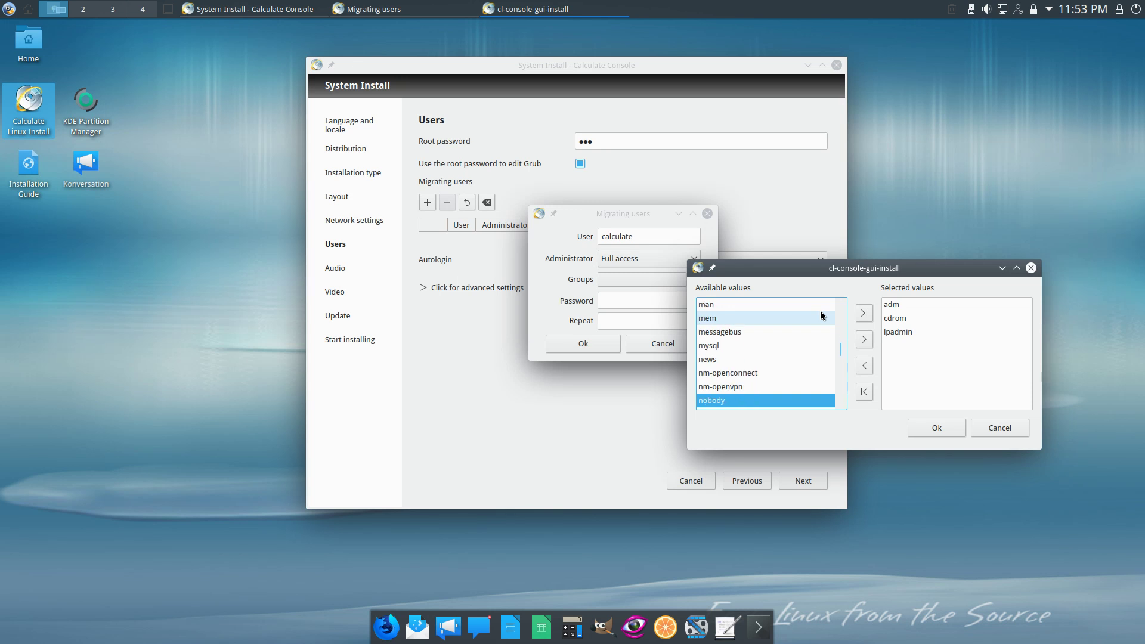
pyautogui.press('Up')
pyautogui.press('Up')
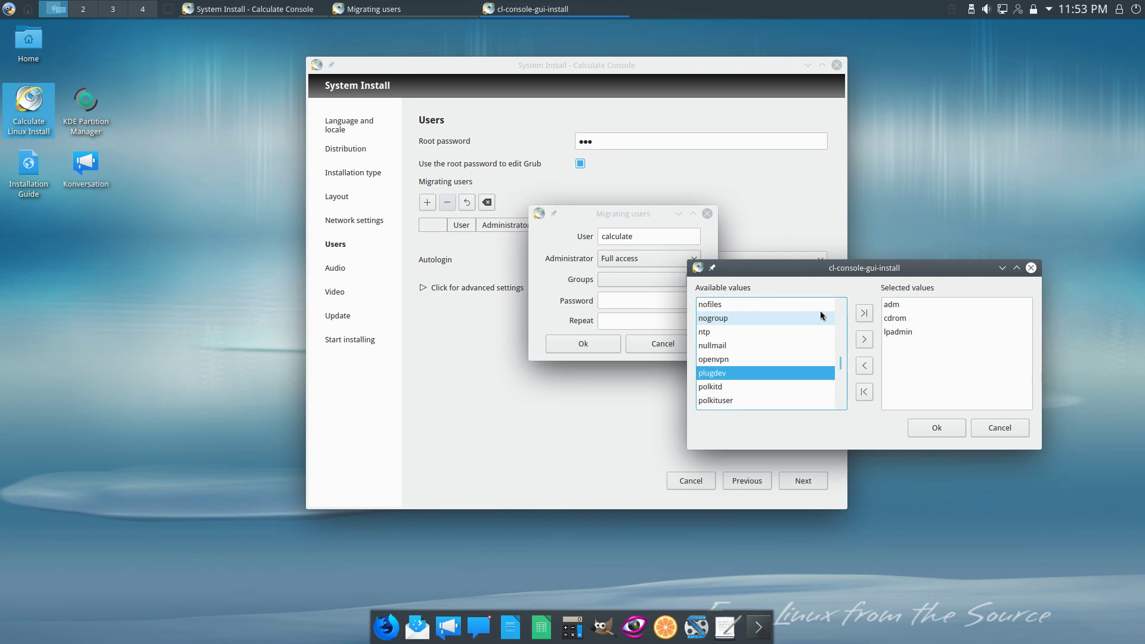
pyautogui.click(864, 340)
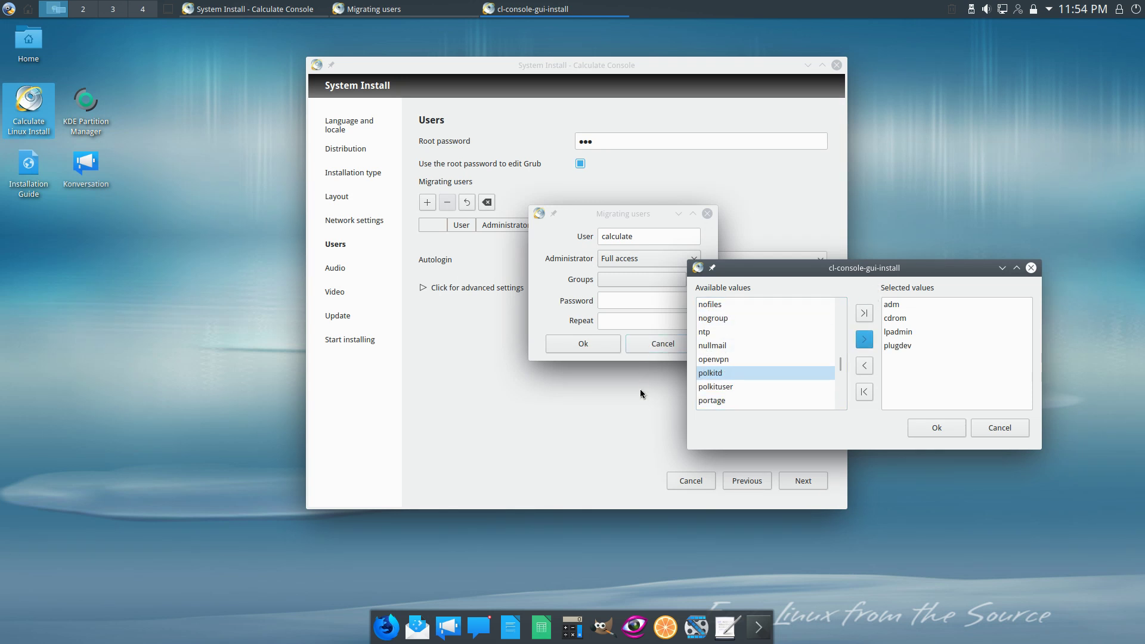
# Add the sudo group to the selected groups and confirm the group selection
pyautogui.click(715, 372)
pyautogui.press('Down')
pyautogui.press('Down')
pyautogui.press('Down')
pyautogui.press('Down')
pyautogui.press('Down')
pyautogui.press('Down')
pyautogui.press('Down')
pyautogui.press('Down')
pyautogui.press('Down')
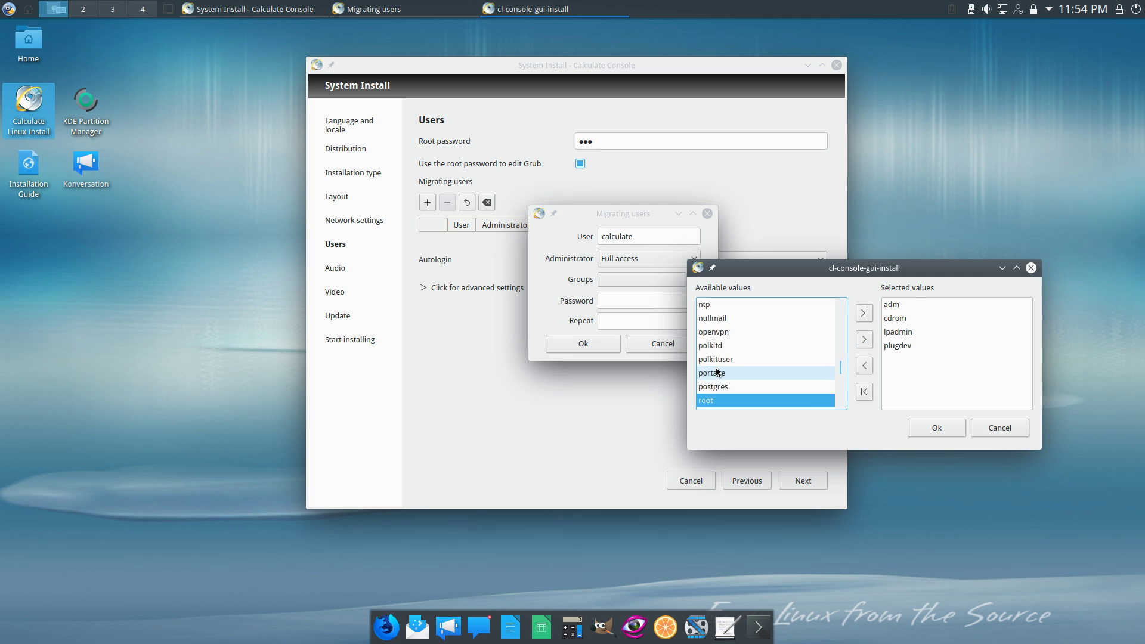
pyautogui.press('Down')
pyautogui.press('Down')
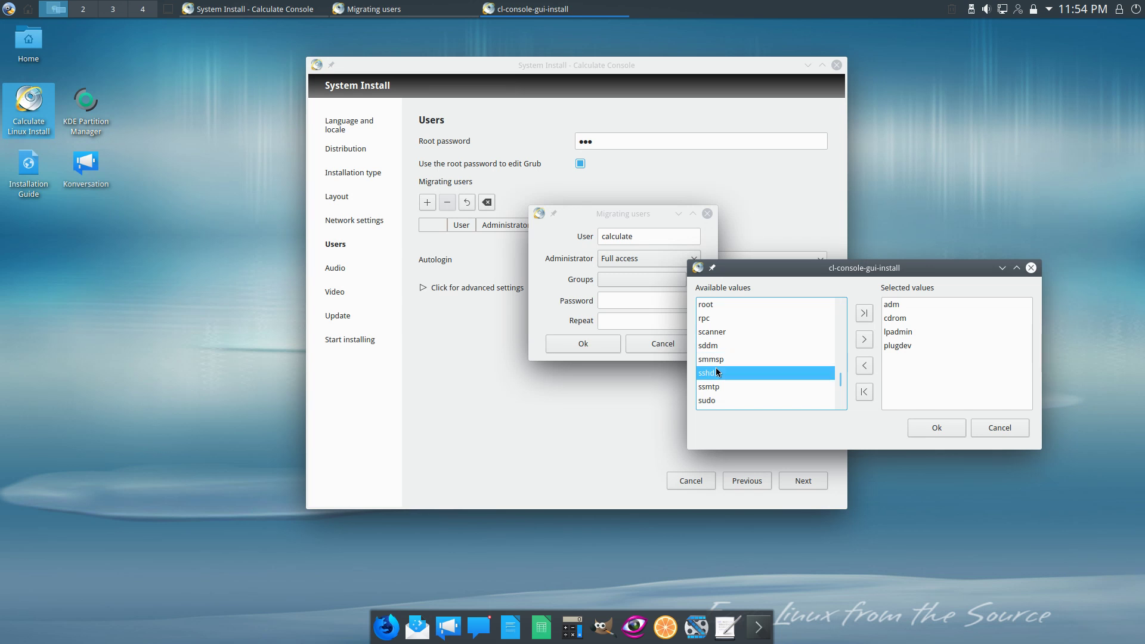
pyautogui.click(864, 340)
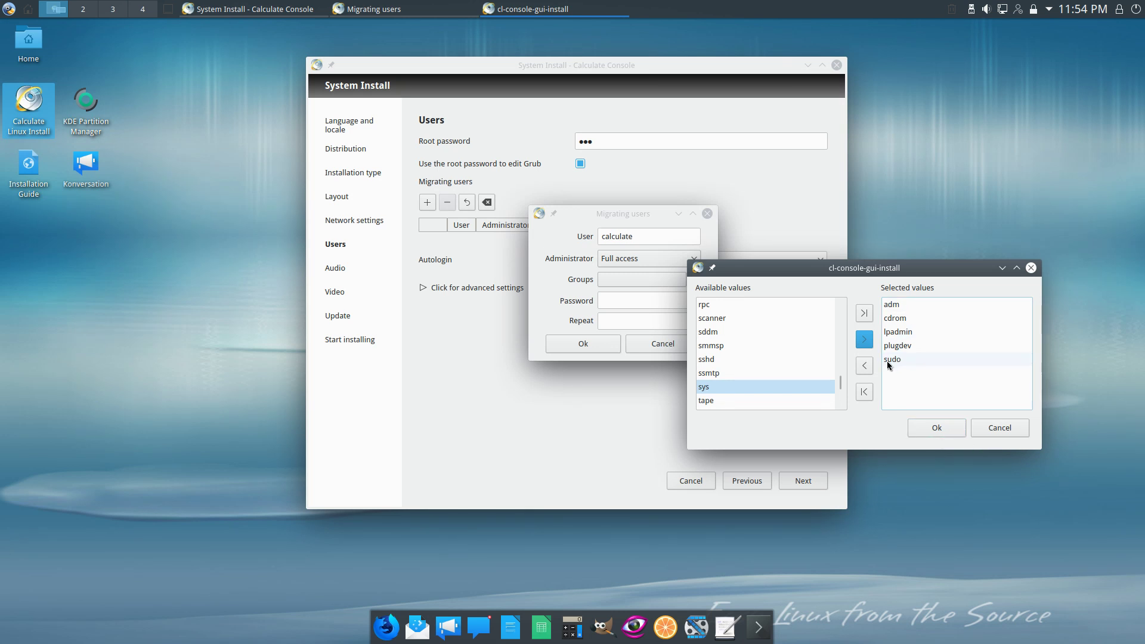
pyautogui.click(936, 428)
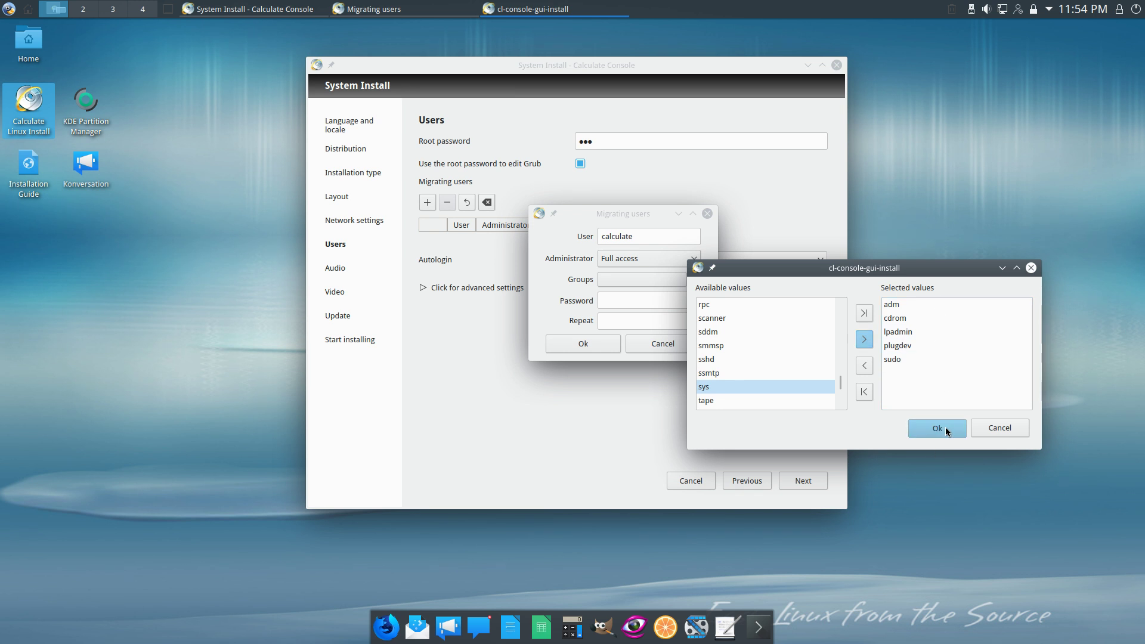
# Enter and repeat the calculate user's password, then confirm the new migrating user
pyautogui.click(663, 300)
pyautogui.write('*****')
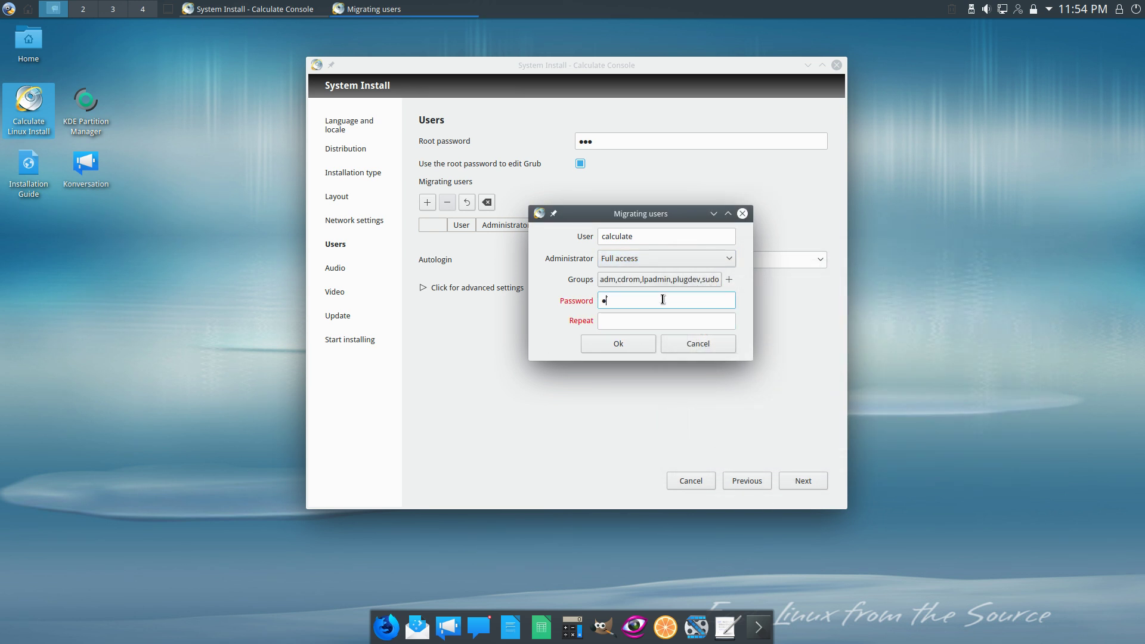
pyautogui.press('BackSpace')
pyautogui.press('BackSpace')
pyautogui.press('BackSpace')
pyautogui.press('BackSpace')
pyautogui.press('BackSpace')
pyautogui.write('********')
pyautogui.press('Tab')
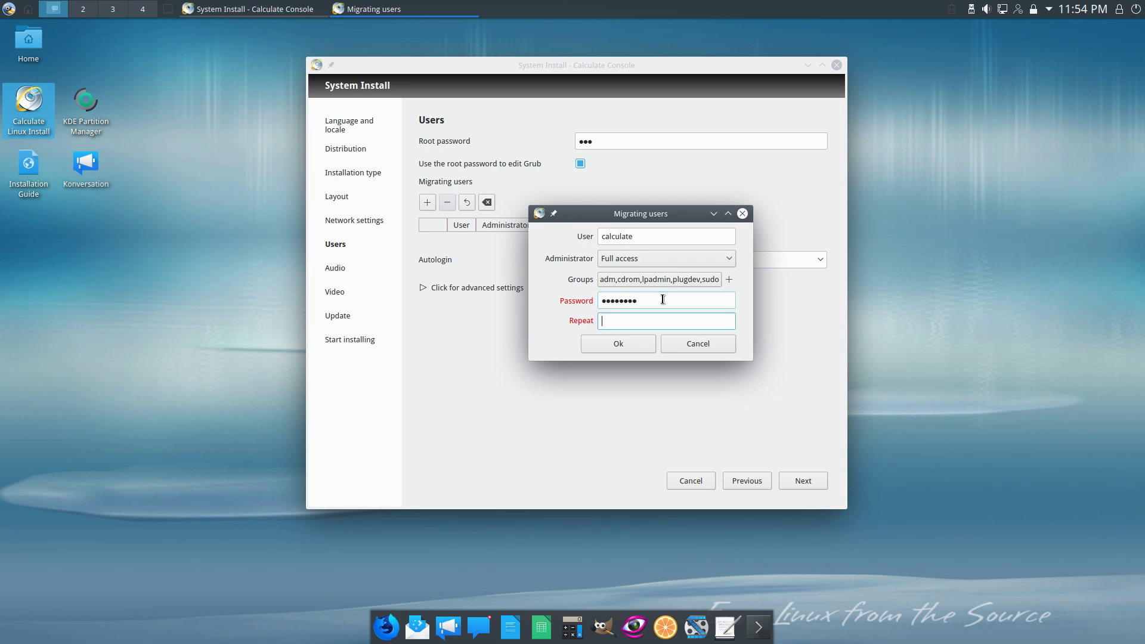
pyautogui.write('*********')
pyautogui.doubleClick(675, 300)
pyautogui.write('*********')
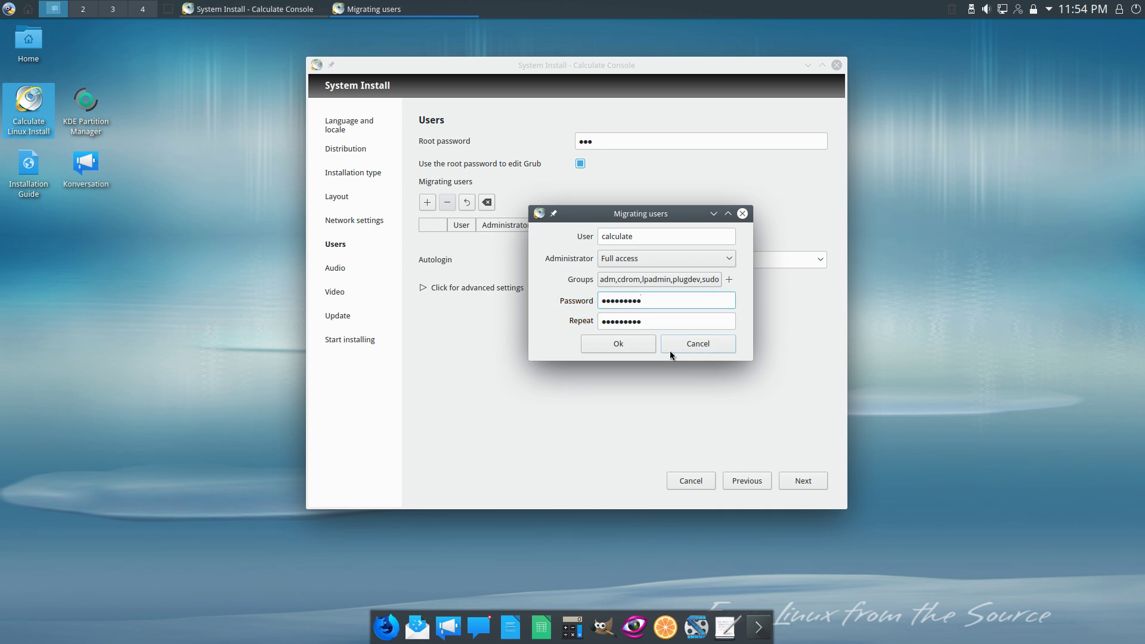
pyautogui.click(620, 344)
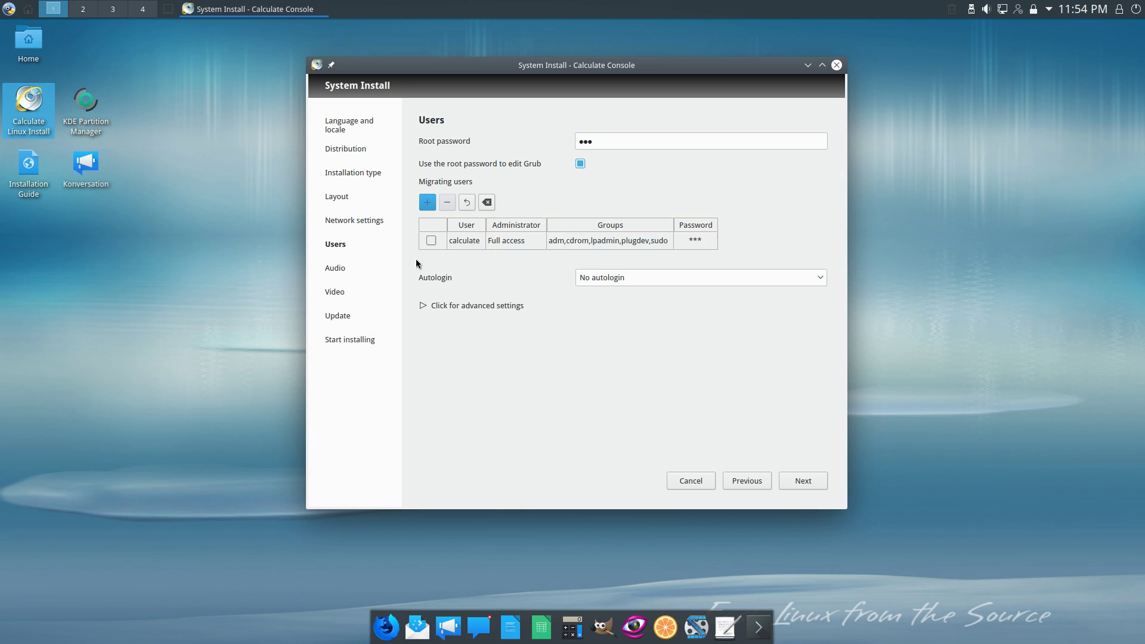
# Leave autologin set to No autologin and choose ALSA as the audio system, continuing to the video settings
pyautogui.click(423, 204)
pyautogui.click(820, 278)
pyautogui.click(642, 291)
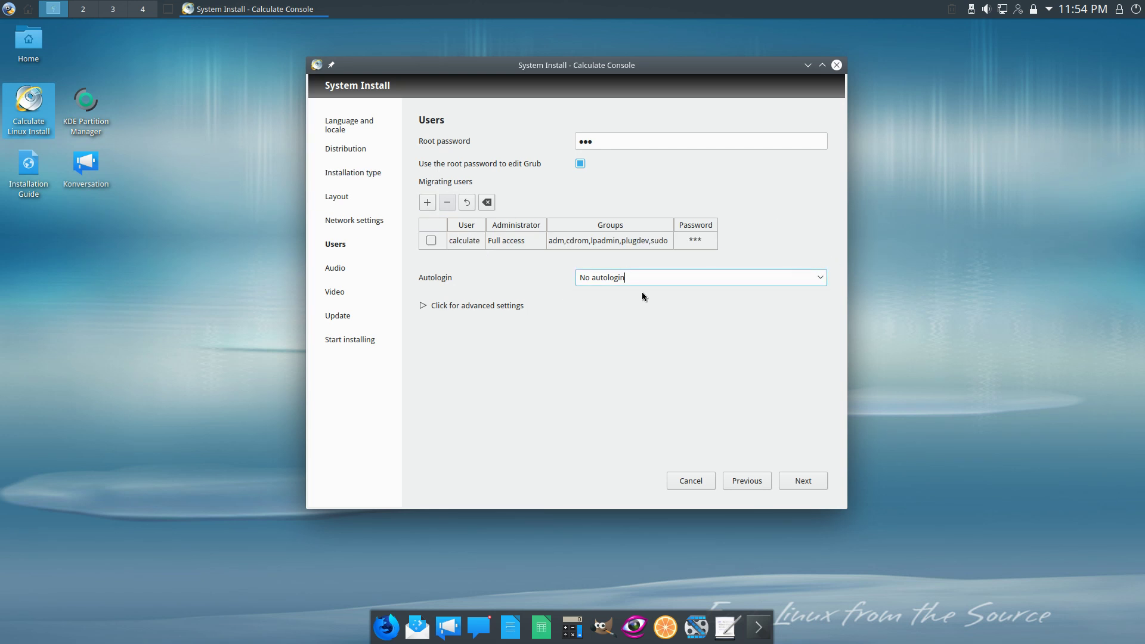
pyautogui.click(803, 480)
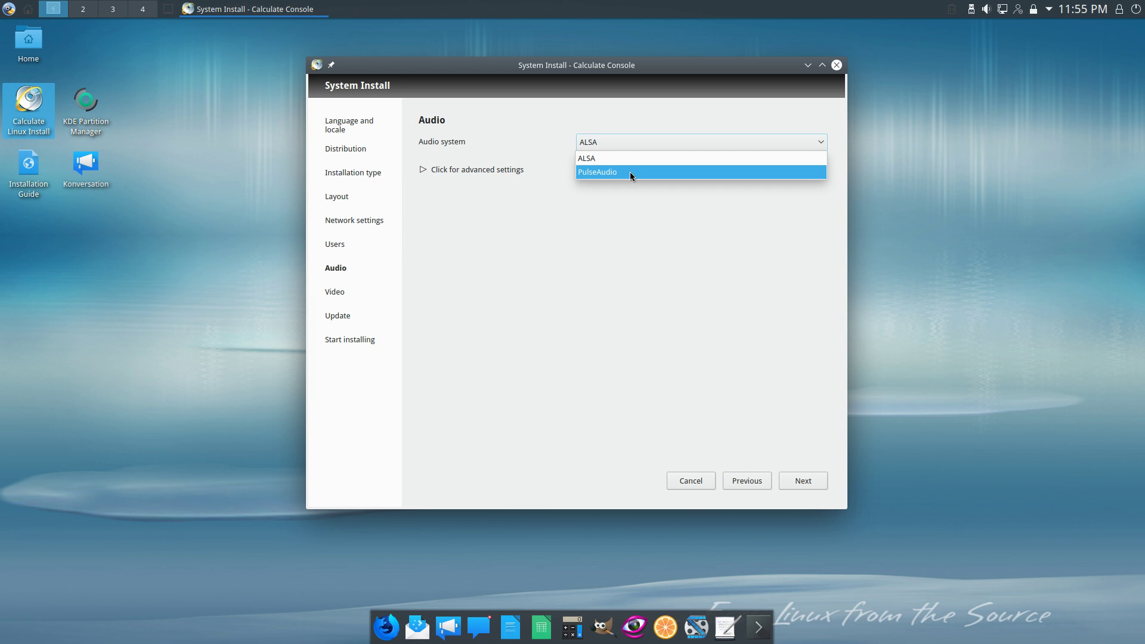
pyautogui.click(632, 159)
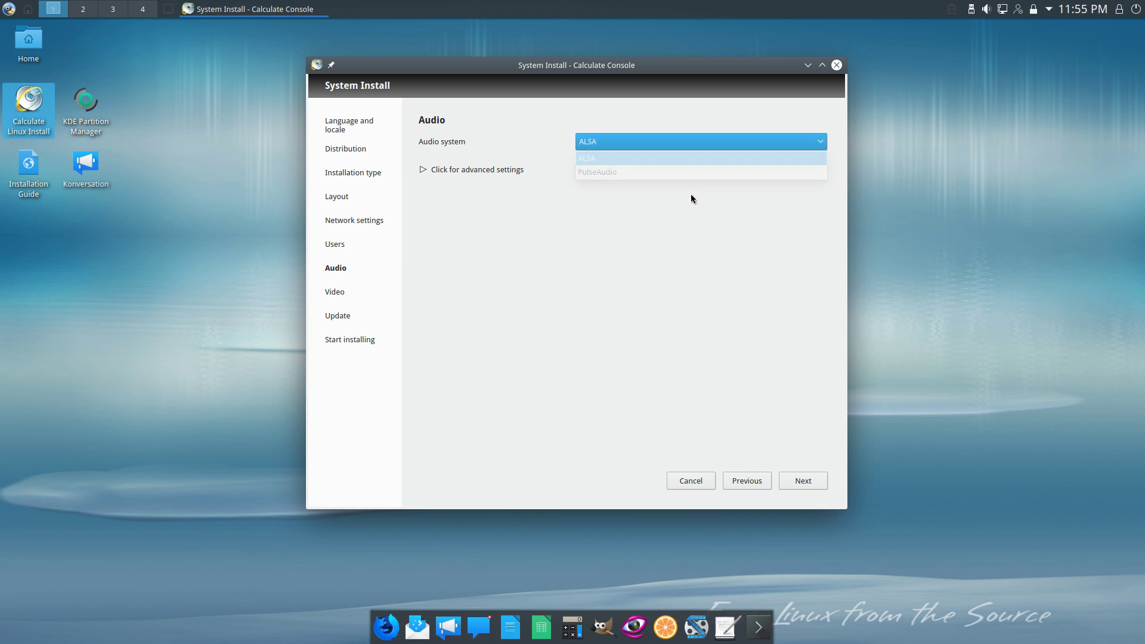
pyautogui.click(803, 481)
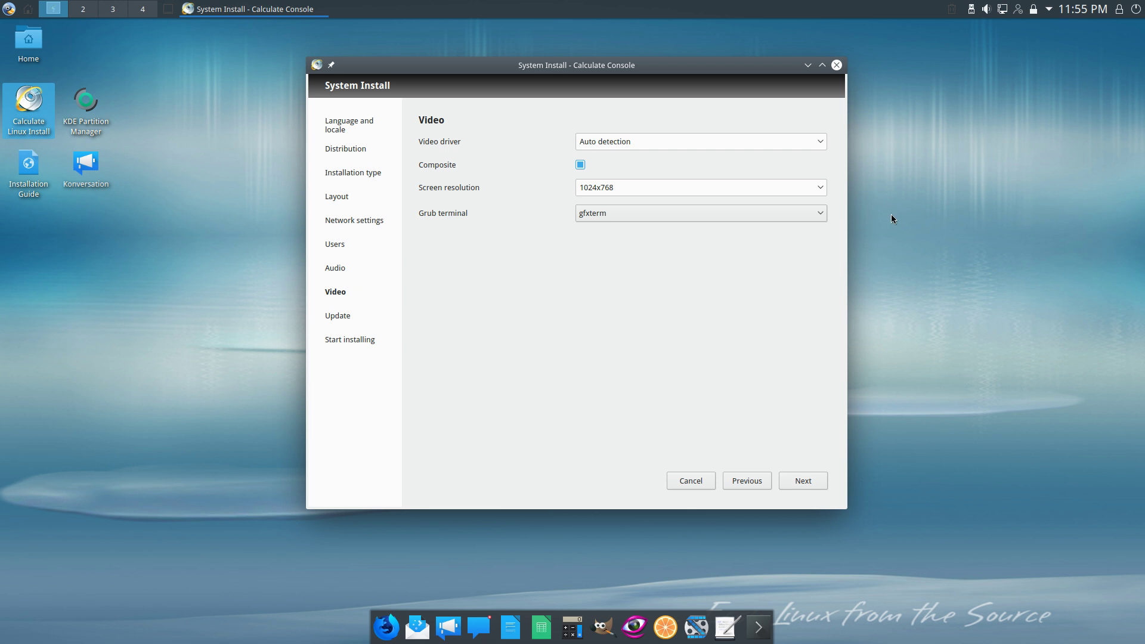
# Keep the video driver on Auto detection and set the screen resolution to 1920x1080
pyautogui.click(820, 142)
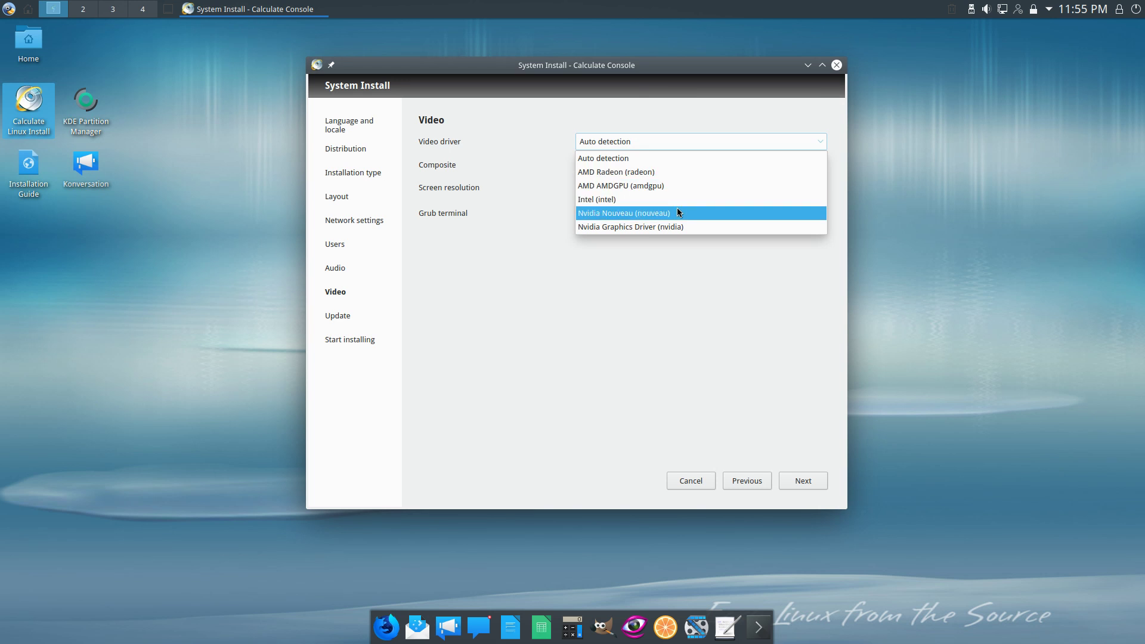
pyautogui.click(668, 158)
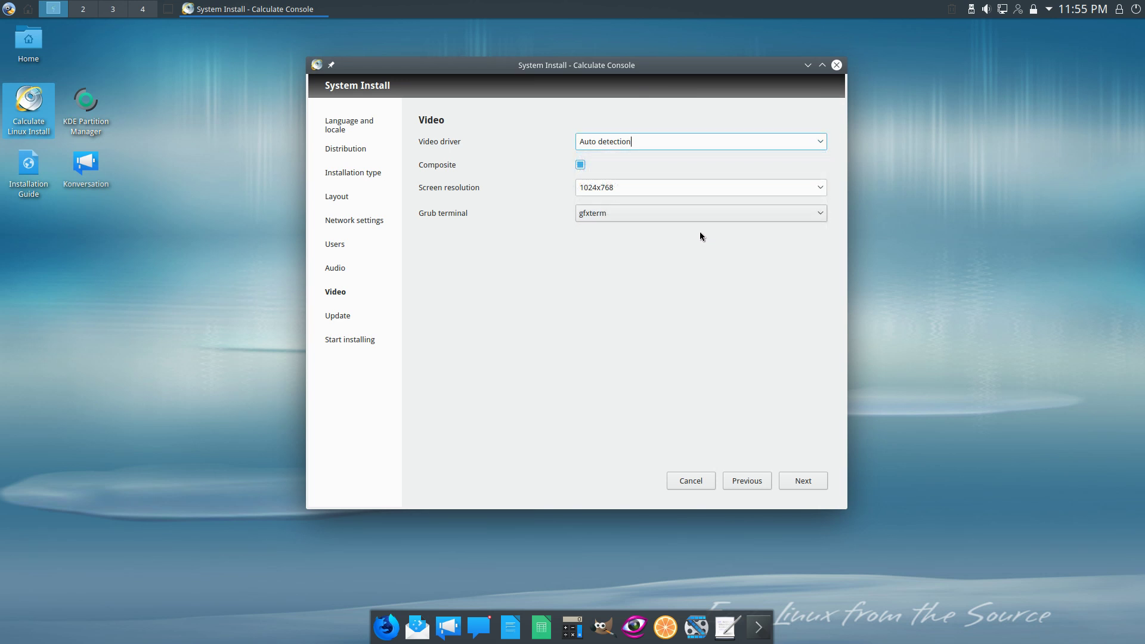
pyautogui.click(794, 190)
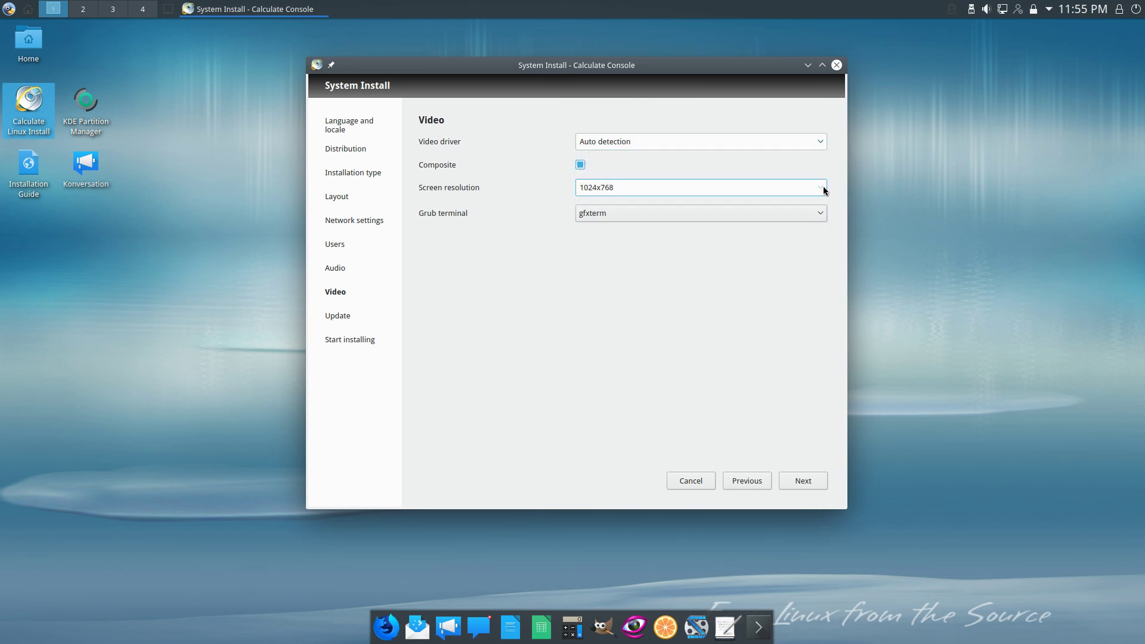
pyautogui.click(822, 187)
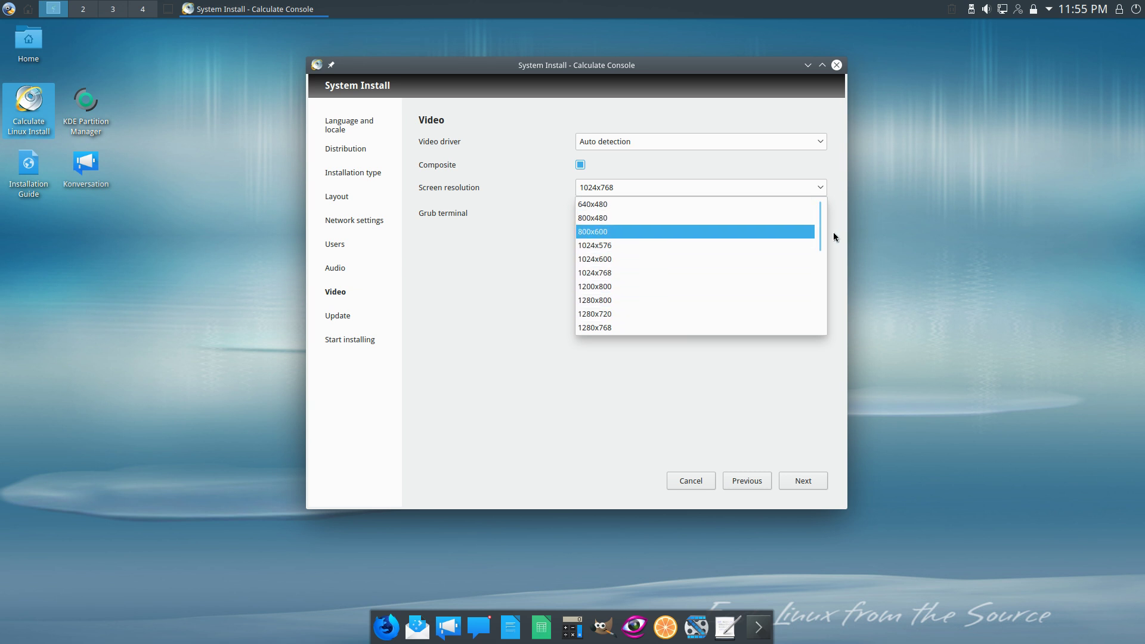
pyautogui.moveTo(821, 241); pyautogui.dragTo(821, 297)
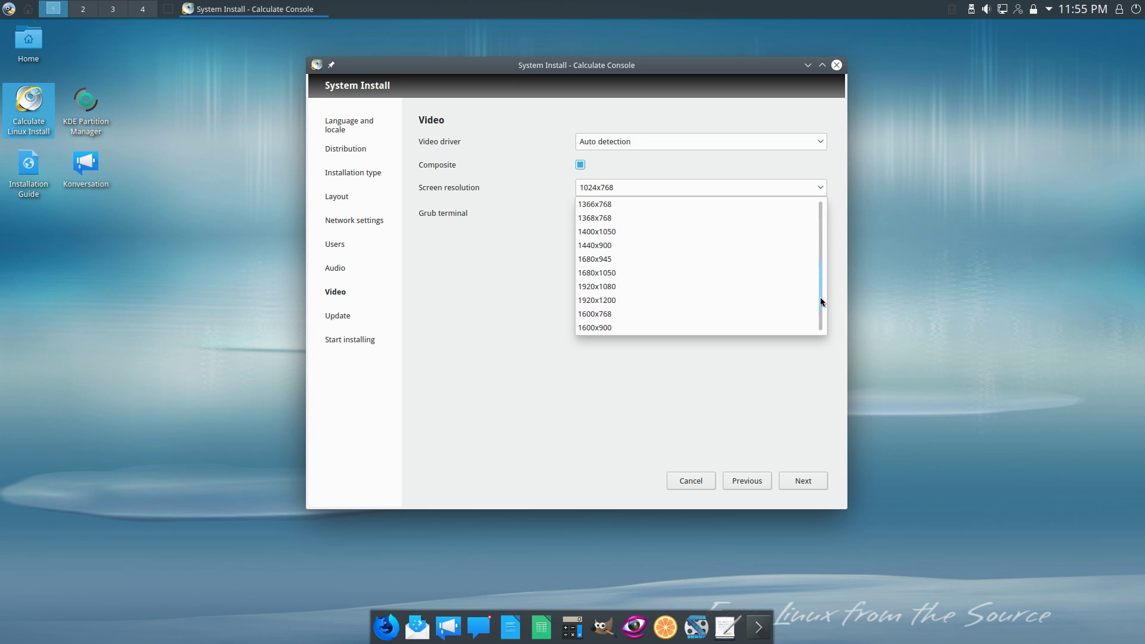
pyautogui.click(651, 290)
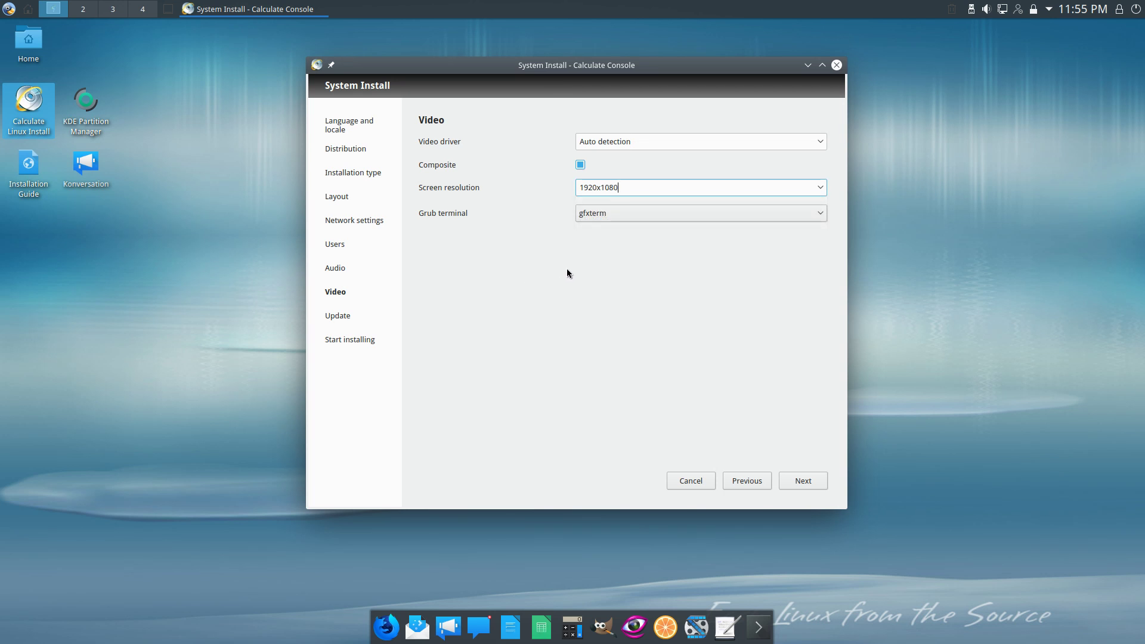
# Keep gfxterm as the Grub terminal and continue to the update settings
pyautogui.click(684, 206)
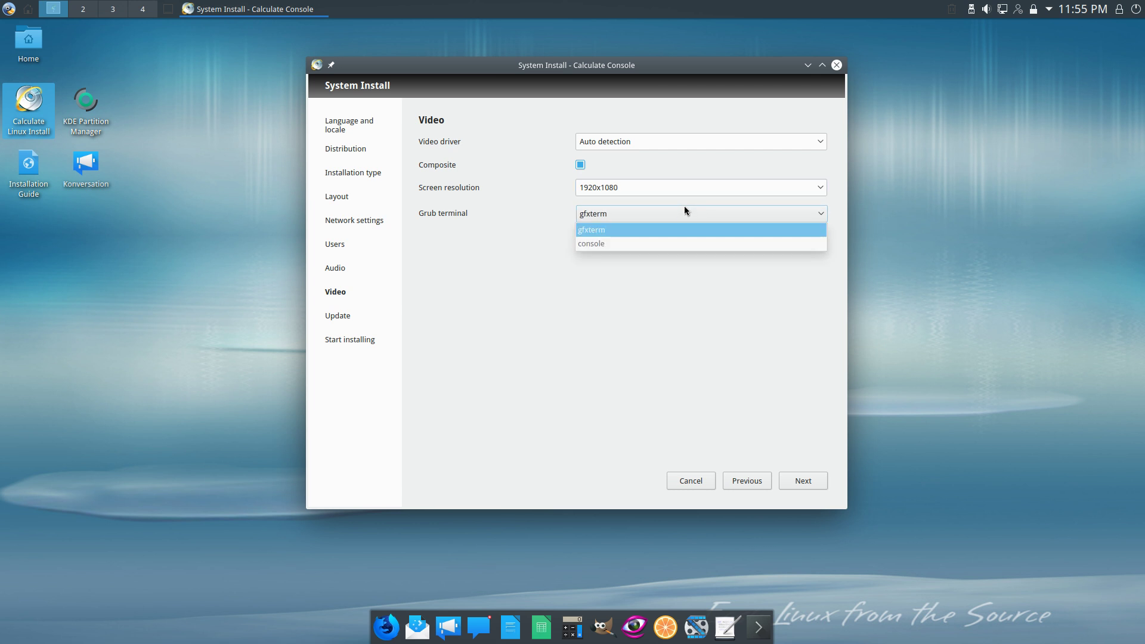
pyautogui.click(685, 206)
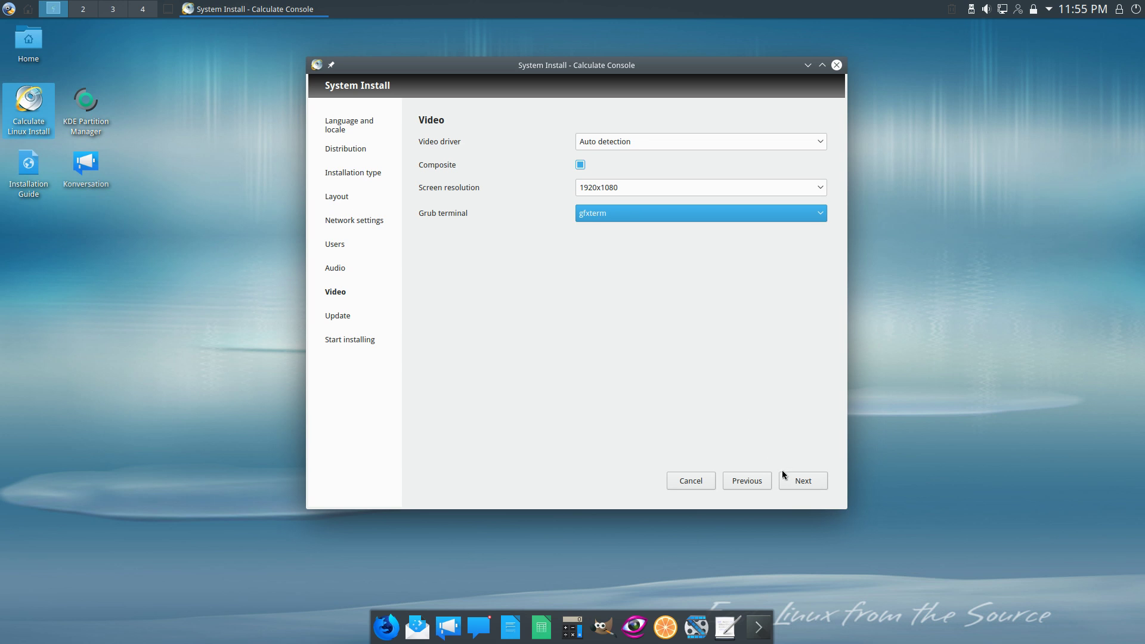
pyautogui.click(803, 485)
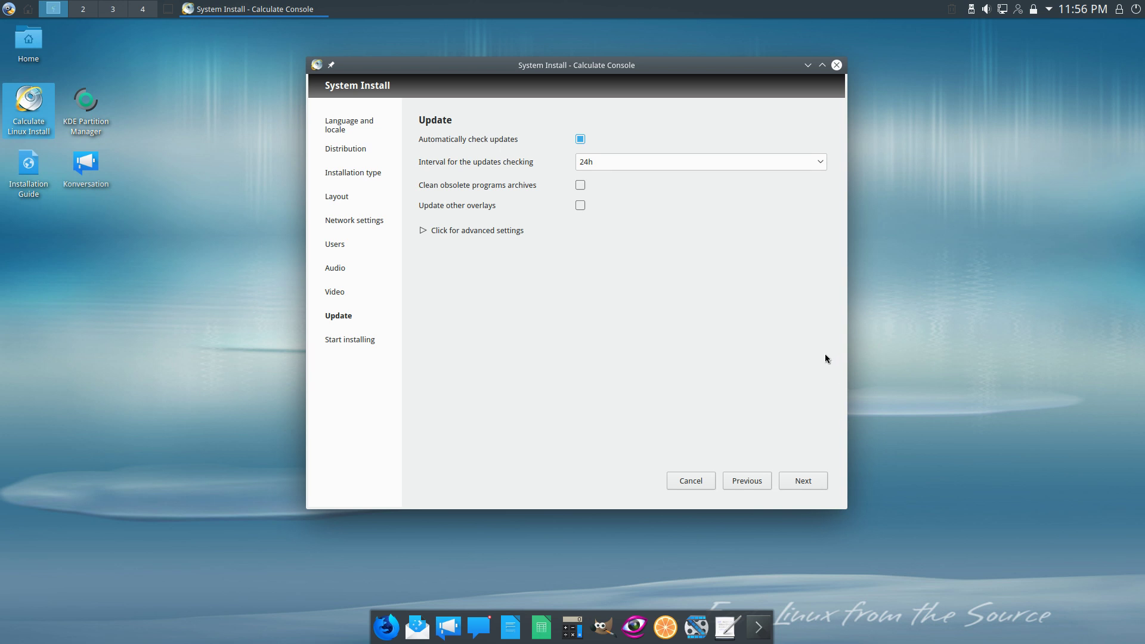
# Keep automatic update checks enabled with a 24h interval and continue to the Start installing page
pyautogui.click(580, 140)
pyautogui.click(819, 163)
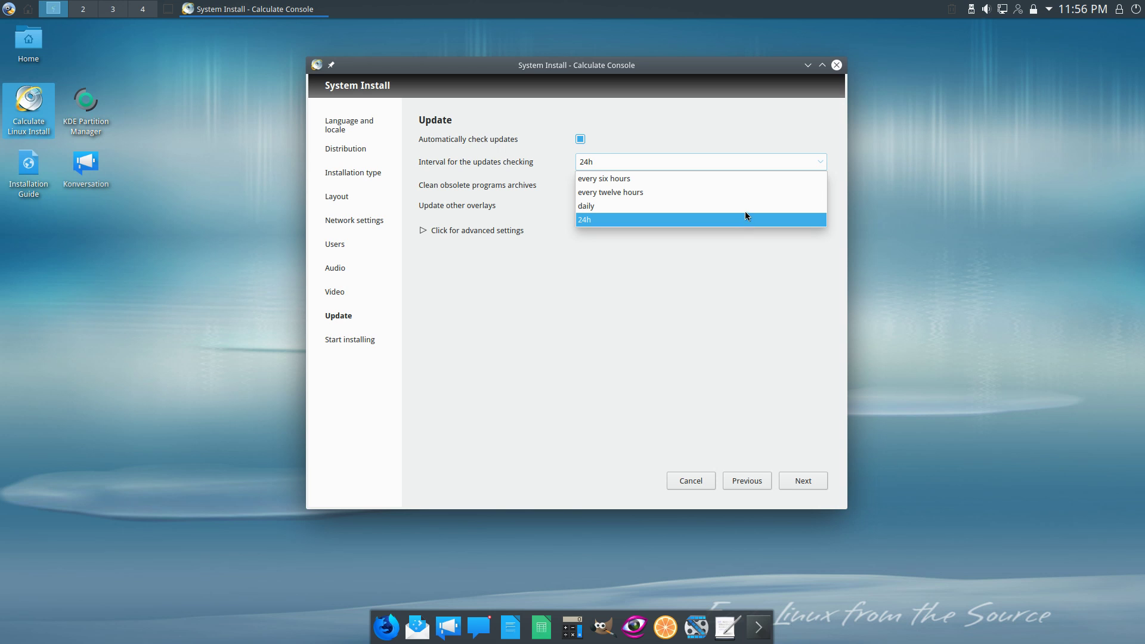
pyautogui.click(720, 266)
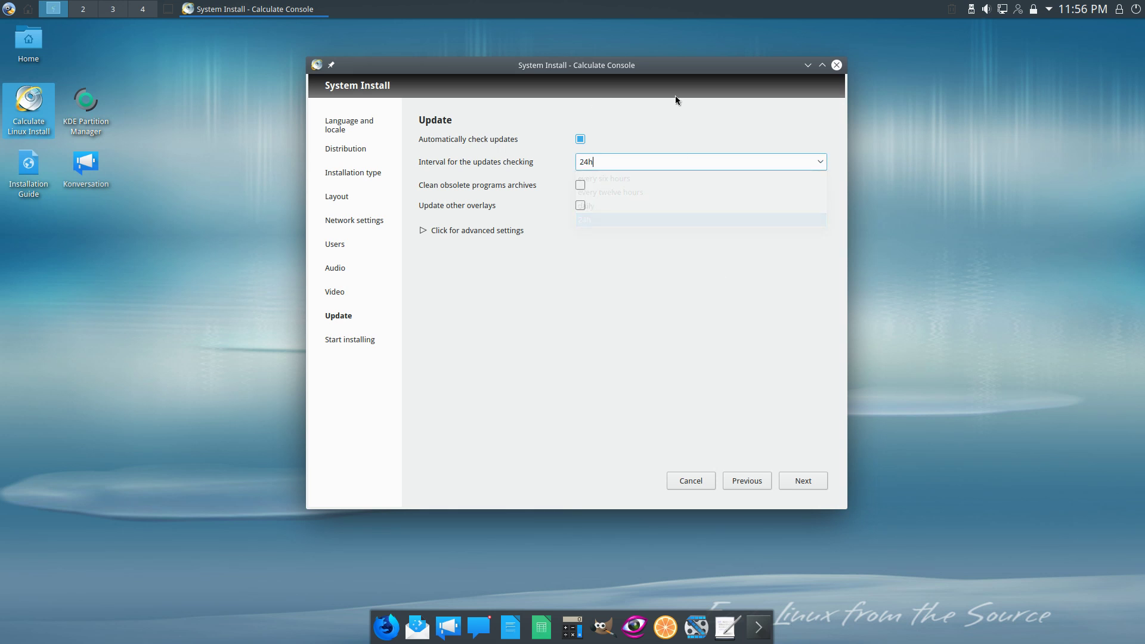
pyautogui.click(581, 140)
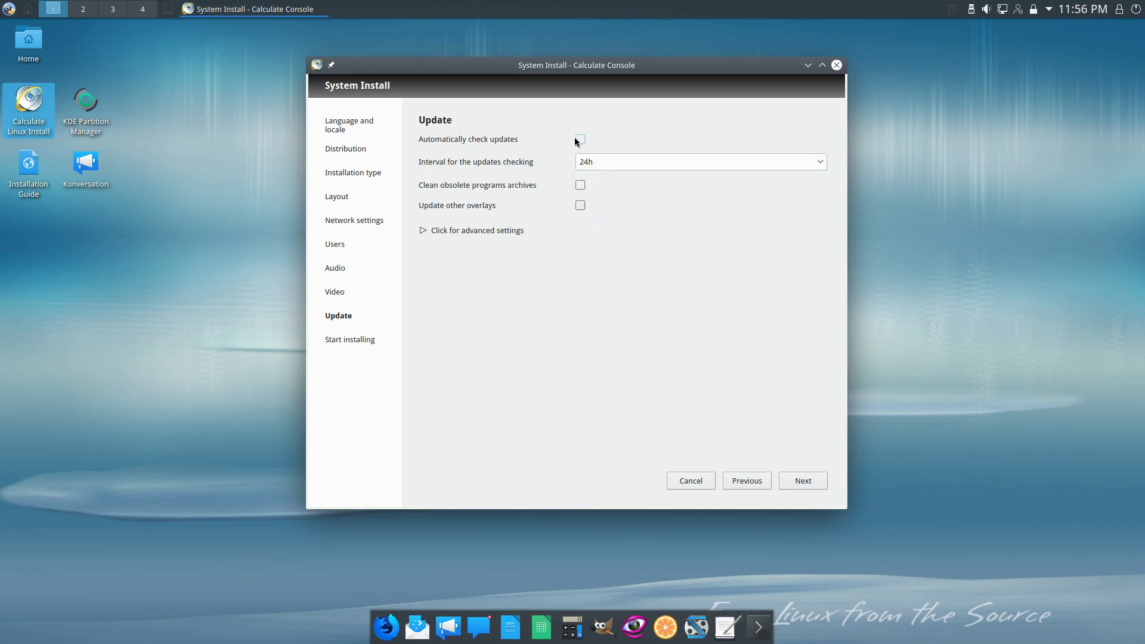
pyautogui.click(577, 141)
pyautogui.click(783, 482)
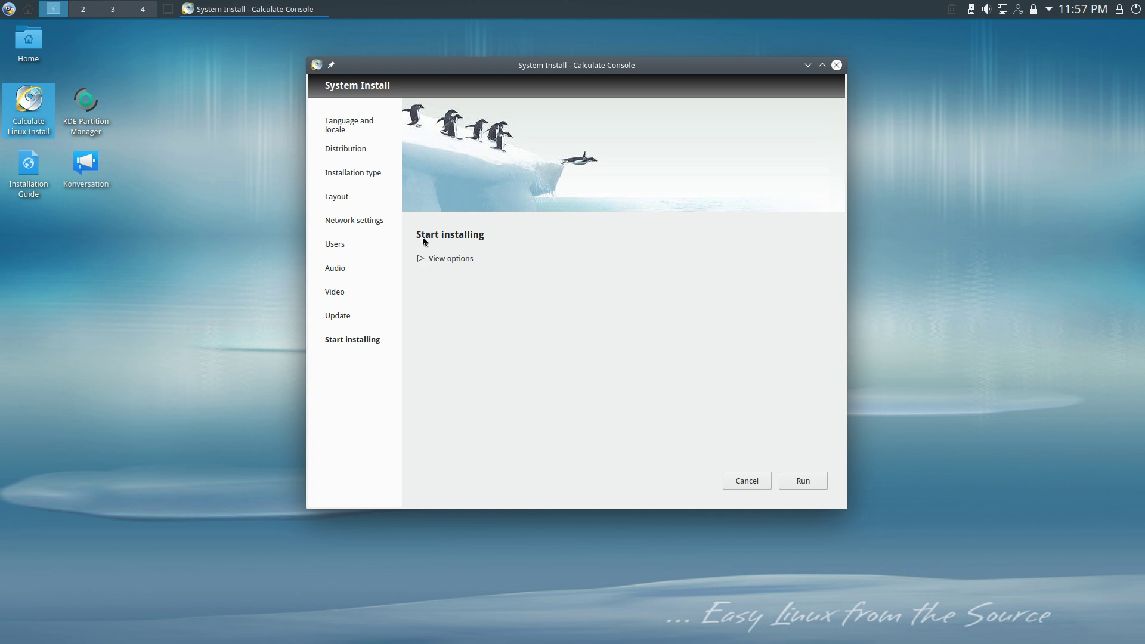
# Review the full summary of the chosen installation options and start the Calculate Linux installation
pyautogui.click(423, 259)
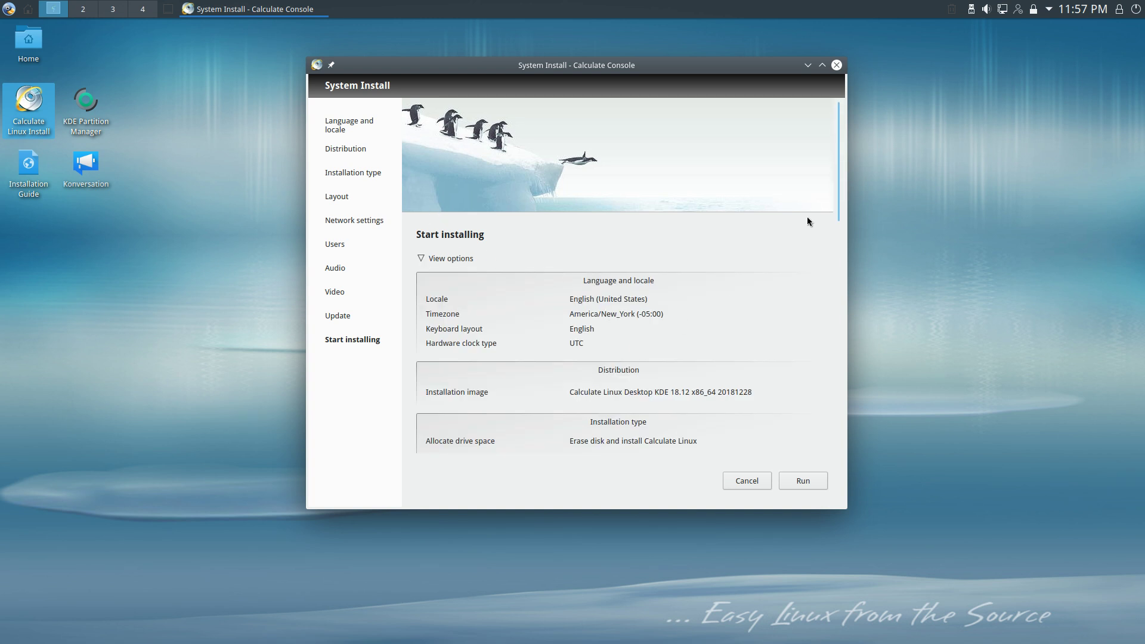
pyautogui.moveTo(840, 198); pyautogui.dragTo(822, 466)
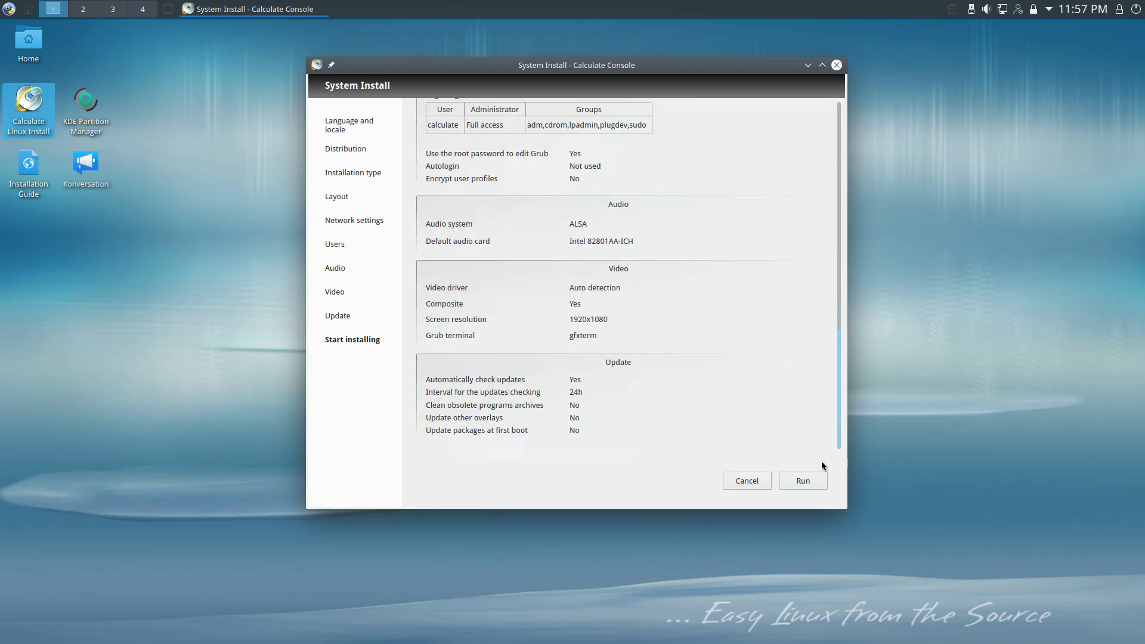
pyautogui.click(803, 481)
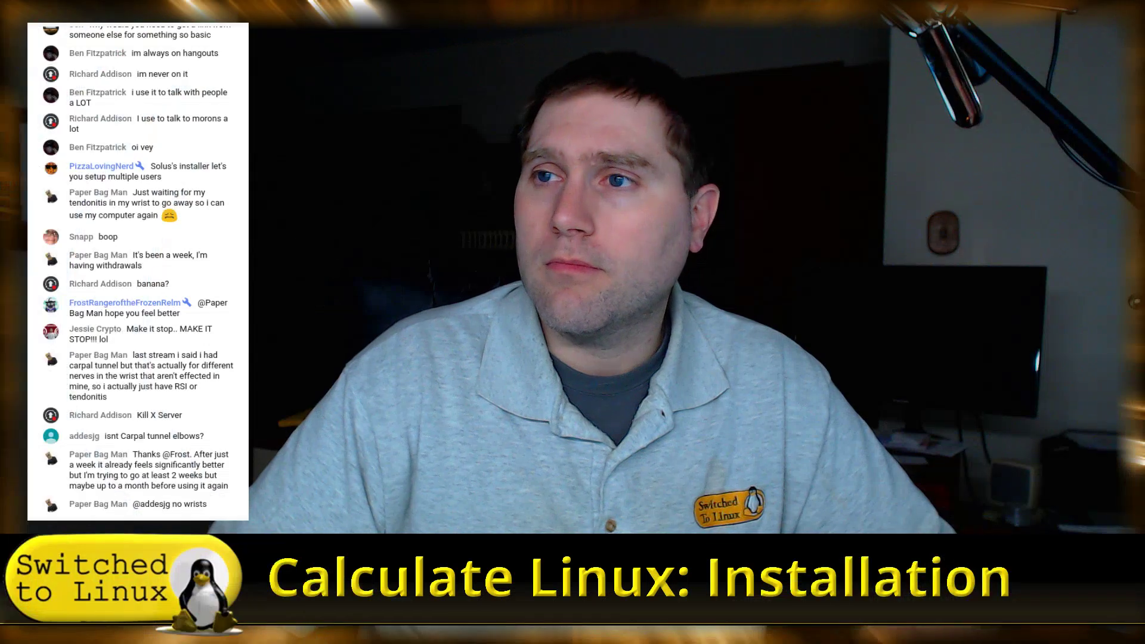
pyautogui.scroll(15, 145, 153)
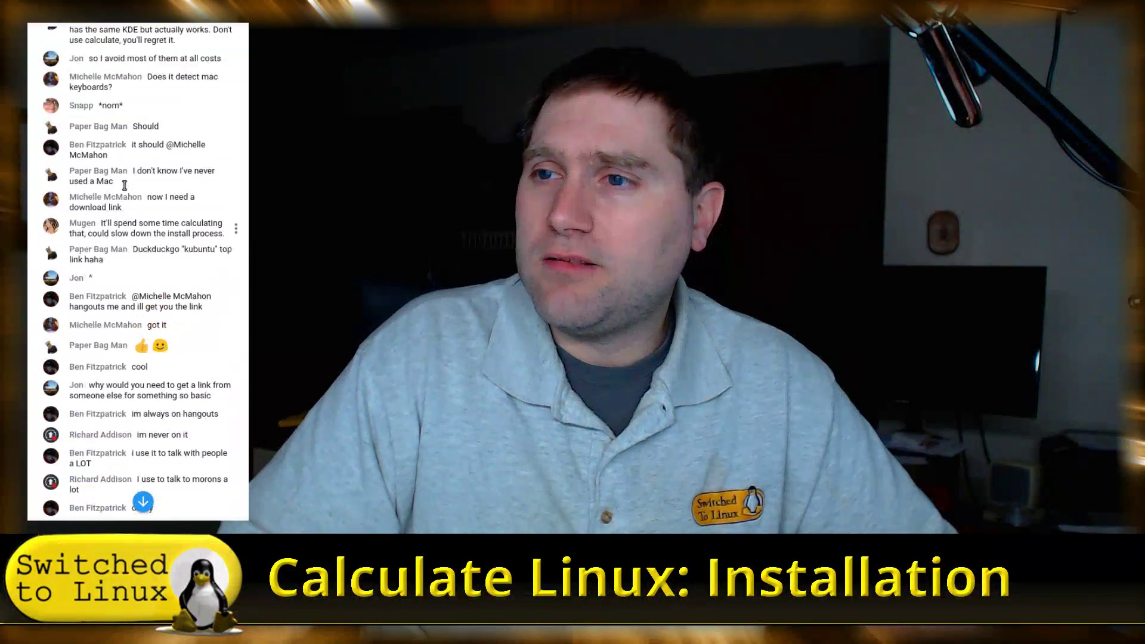
pyautogui.scroll(8, 119, 182)
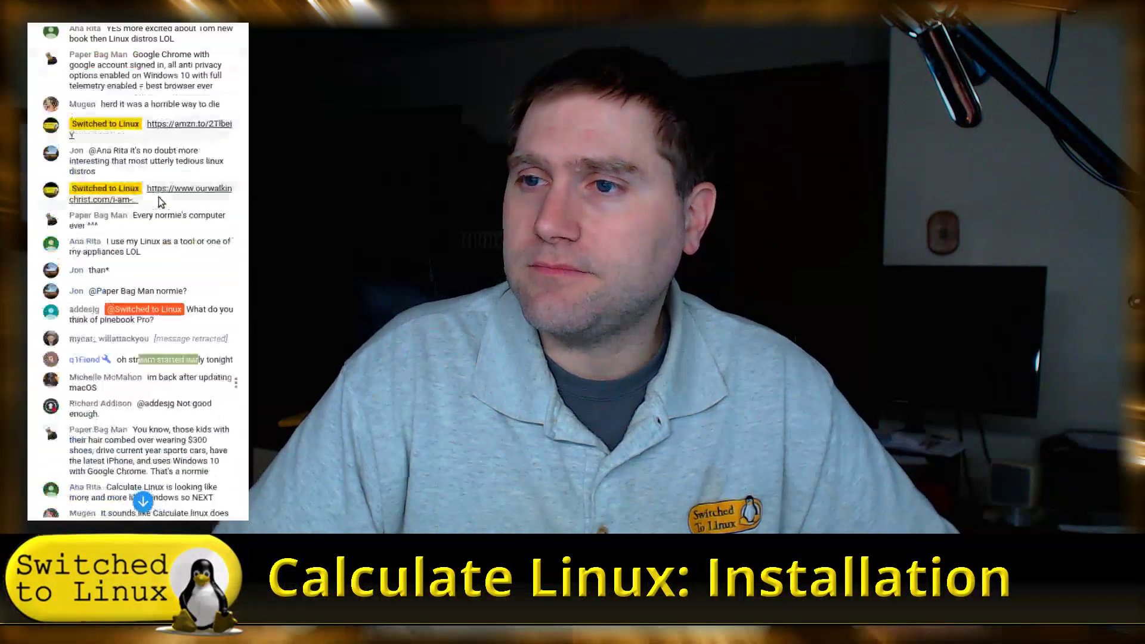
pyautogui.scroll(-3, 202, 213)
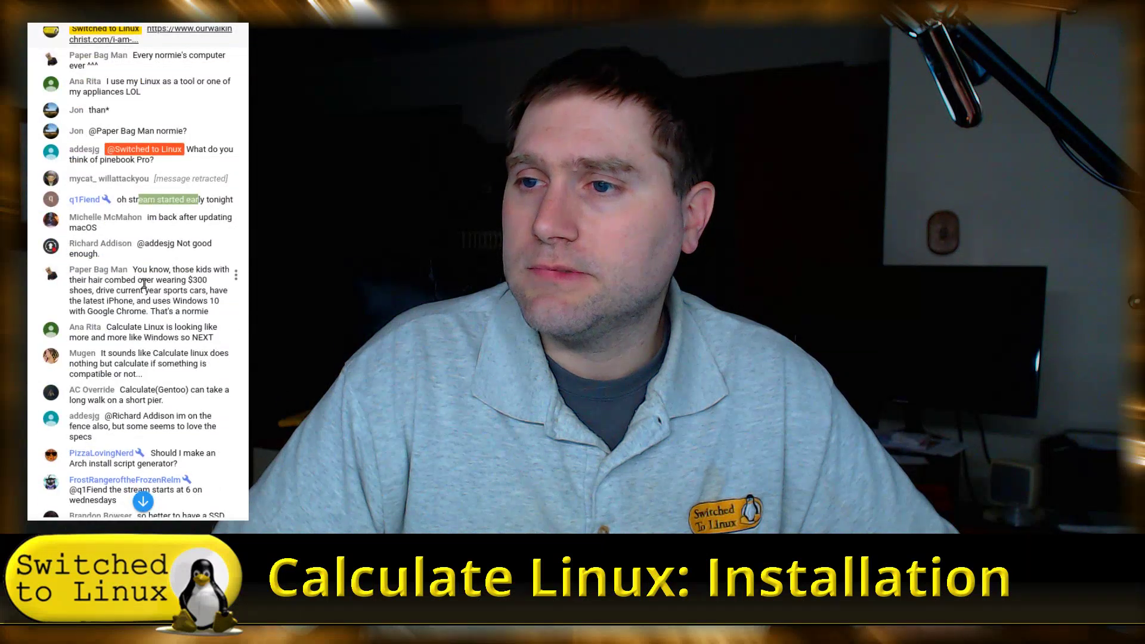
pyautogui.scroll(-1, 167, 301)
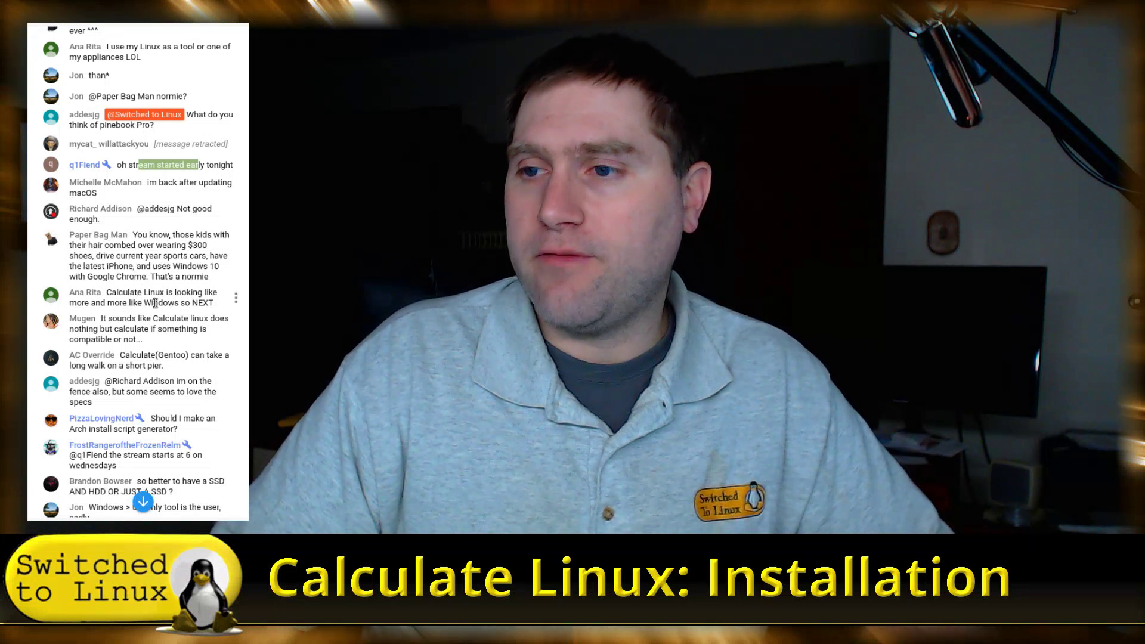
pyautogui.scroll(-2, 148, 320)
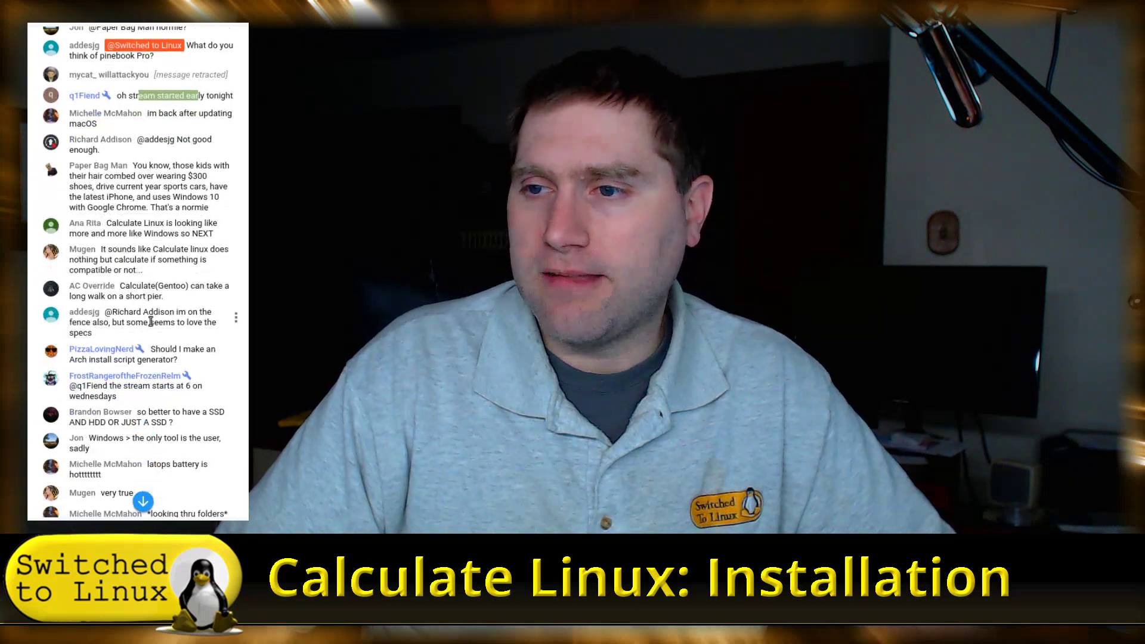
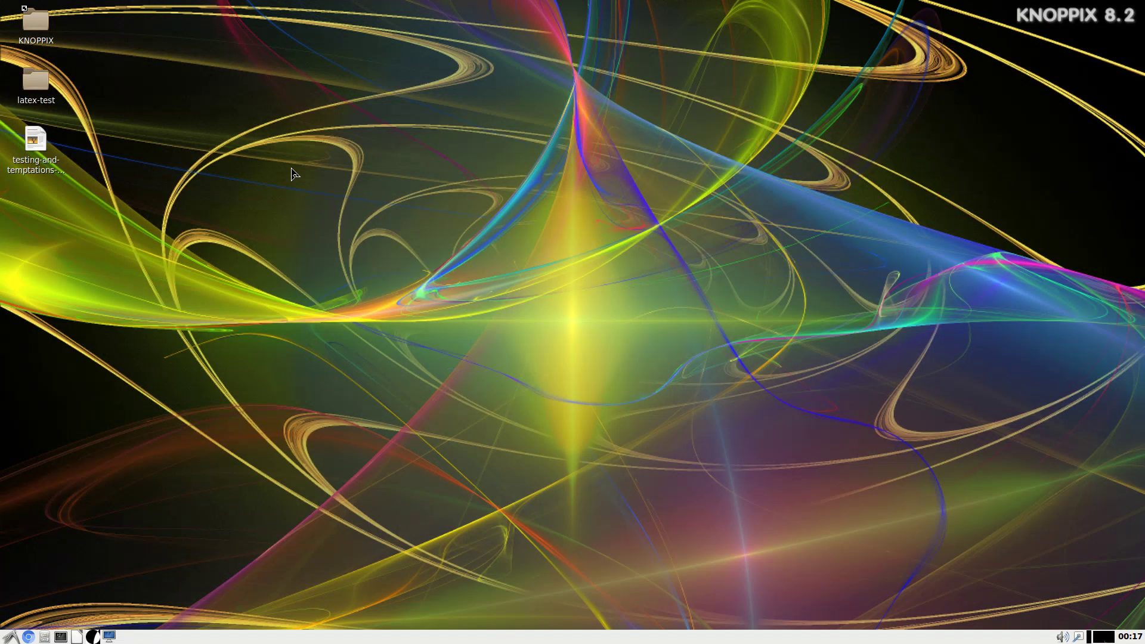
# Open the testing-and-temptations document from the Knoppix desktop and examine its title, copyright and table of contents pages
pyautogui.doubleClick(34, 143)
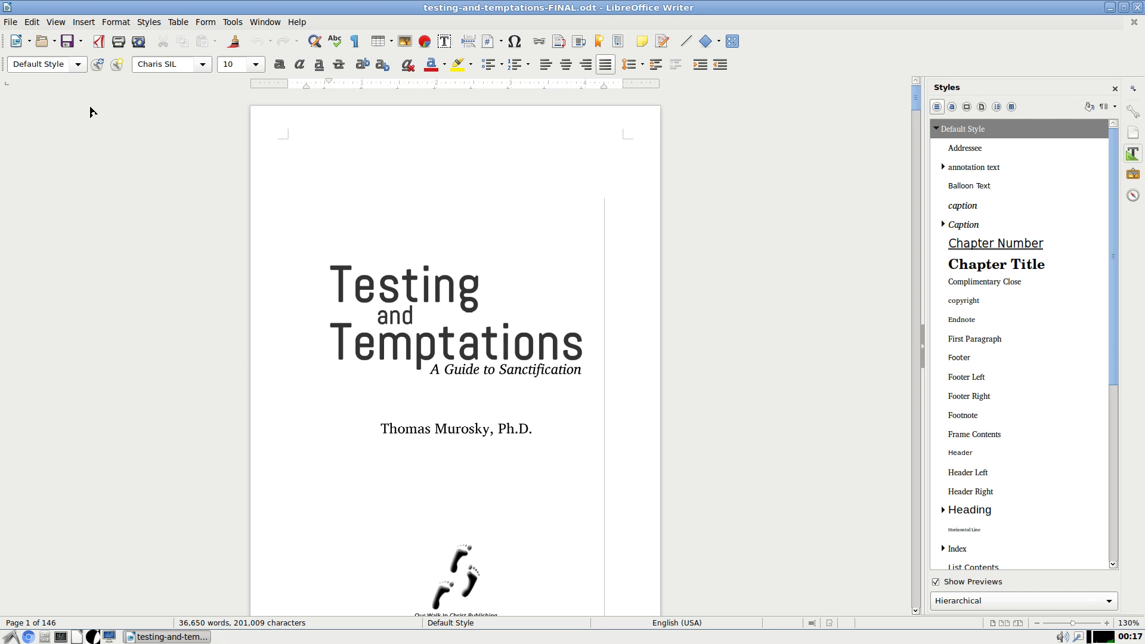
pyautogui.scroll(-10, 314, 209)
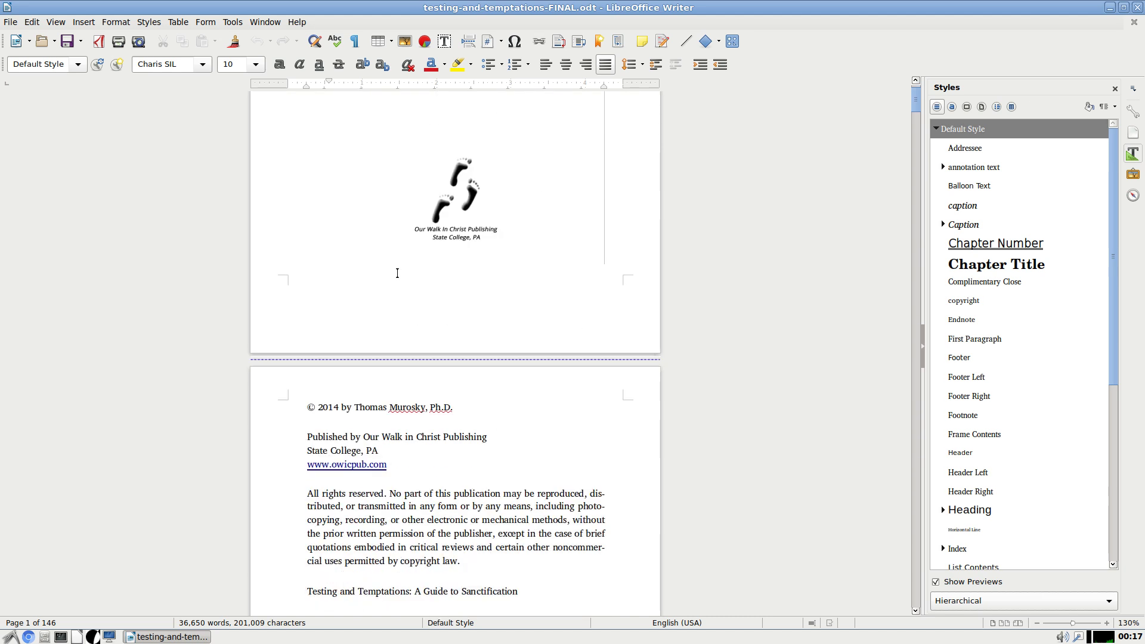
pyautogui.scroll(-4, 398, 265)
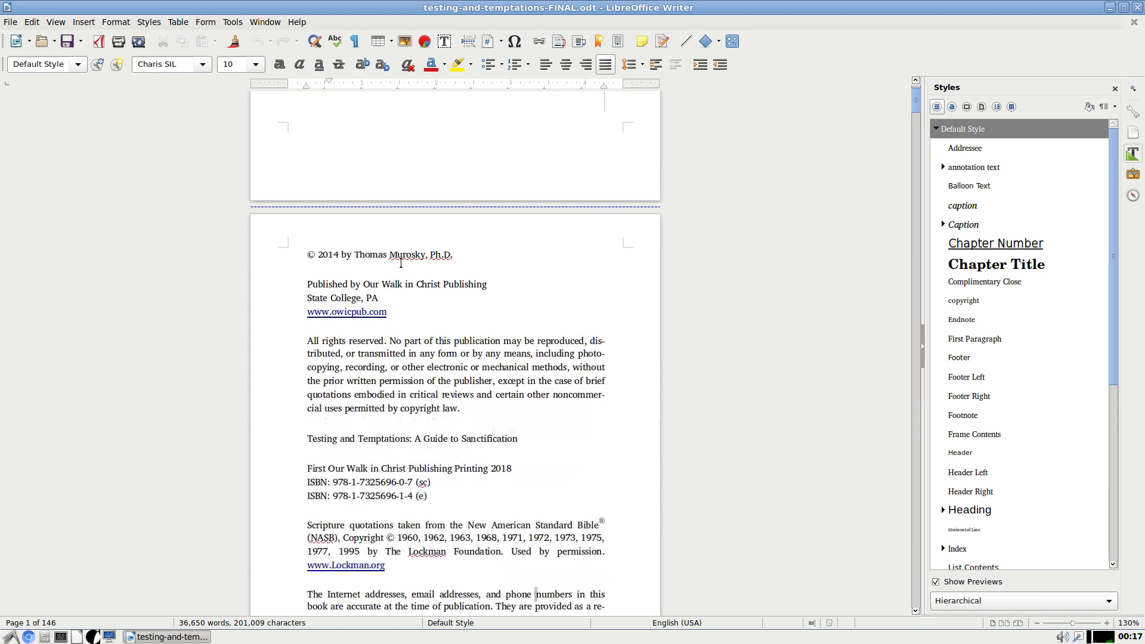
pyautogui.click(451, 344)
pyautogui.scroll(-18, 448, 355)
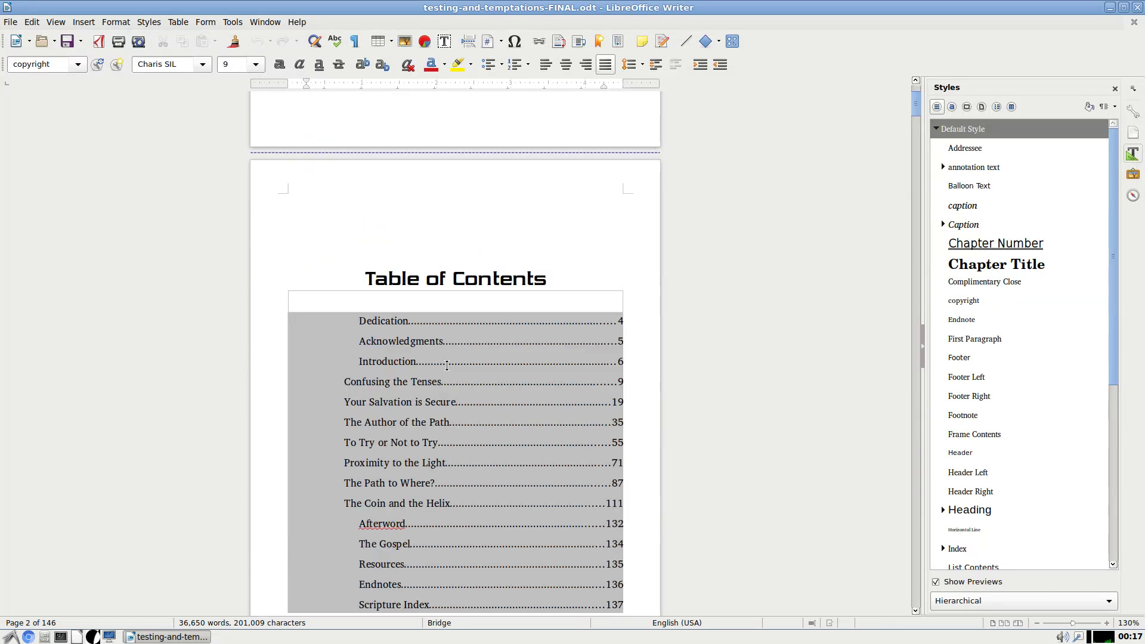
pyautogui.scroll(12, 595, 316)
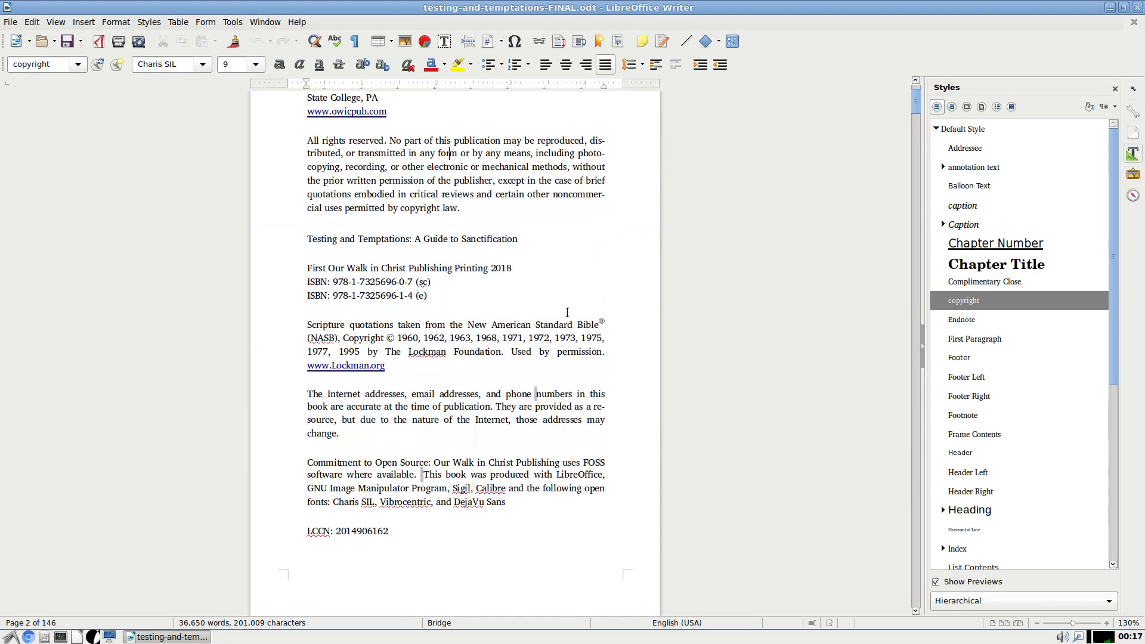
pyautogui.scroll(-6, 559, 308)
pyautogui.scroll(8, 498, 184)
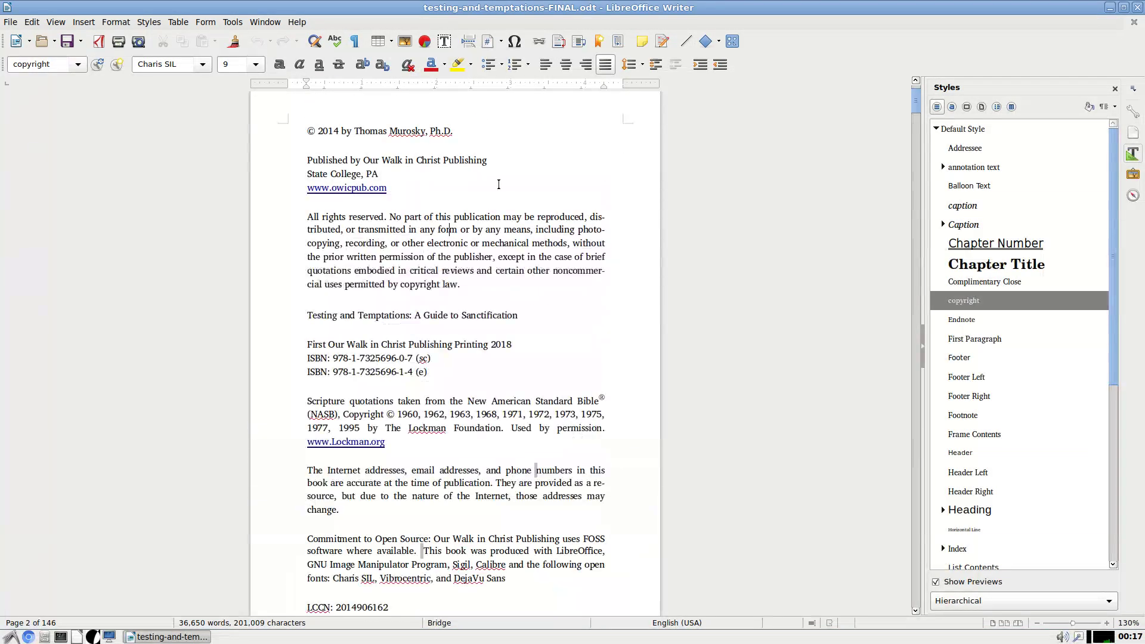
pyautogui.scroll(-8, 478, 204)
pyautogui.scroll(4, 476, 200)
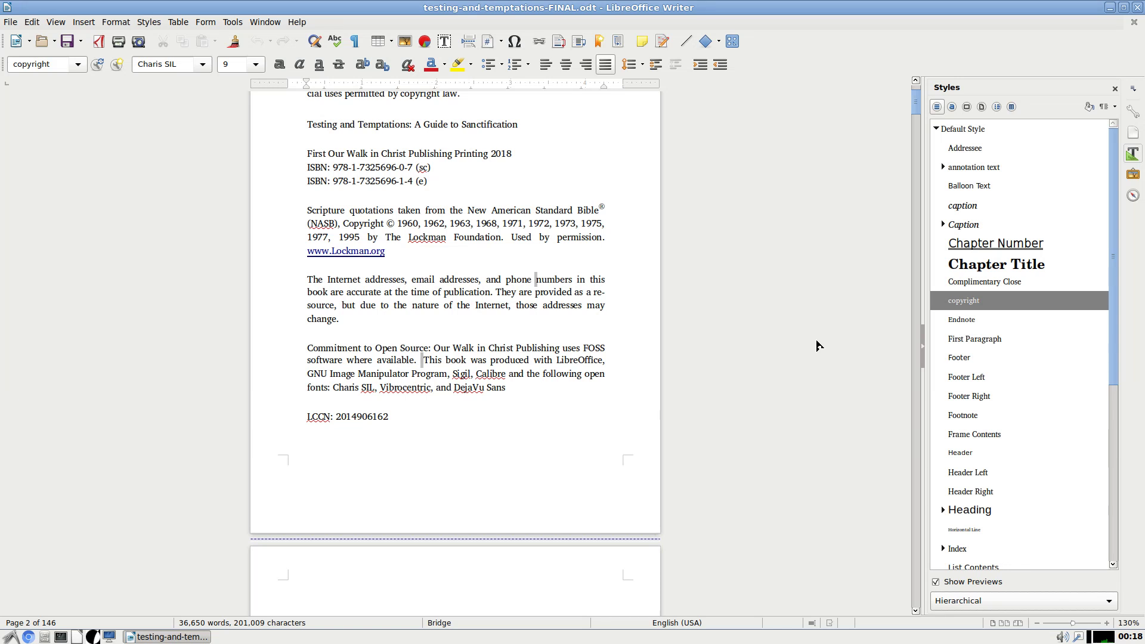
# List the document's page styles and check which ones apply from the title page through the Dedication
pyautogui.click(981, 107)
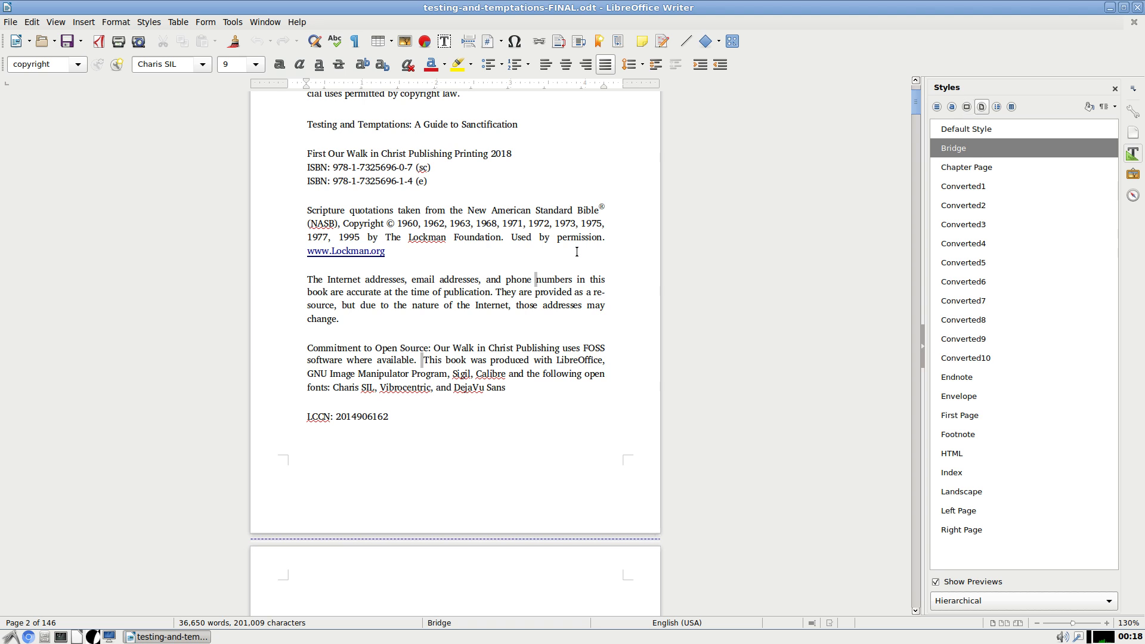
pyautogui.scroll(5, 524, 286)
pyautogui.hotkey('ctrl', 'Home')
pyautogui.scroll(1, 609, 255)
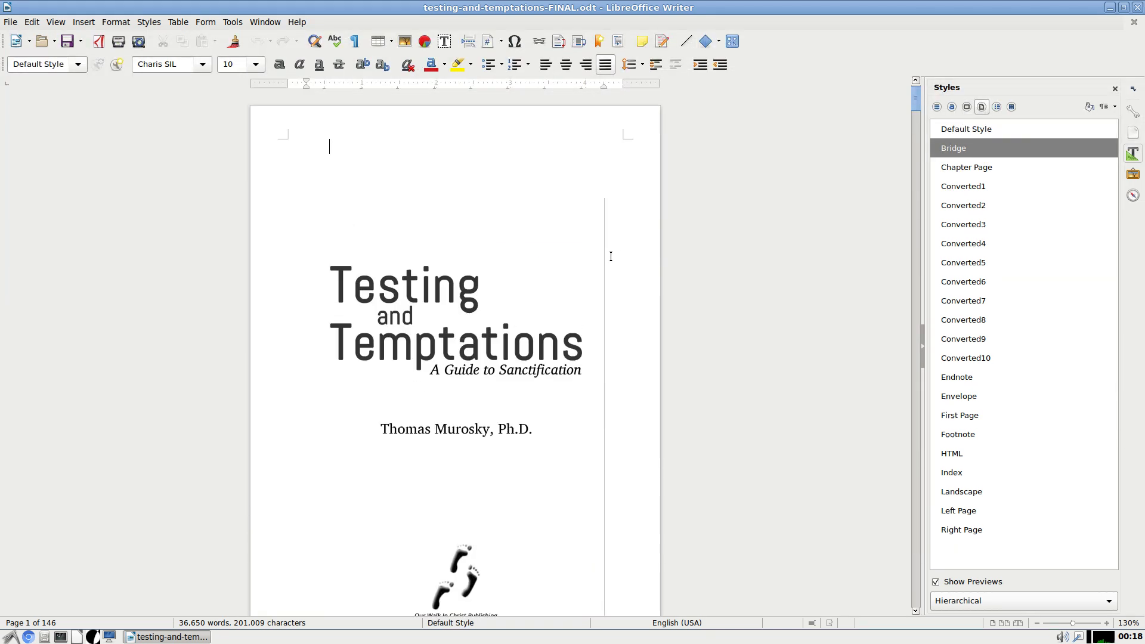
pyautogui.scroll(-8, 611, 260)
pyautogui.scroll(-8, 612, 260)
pyautogui.scroll(-12, 569, 304)
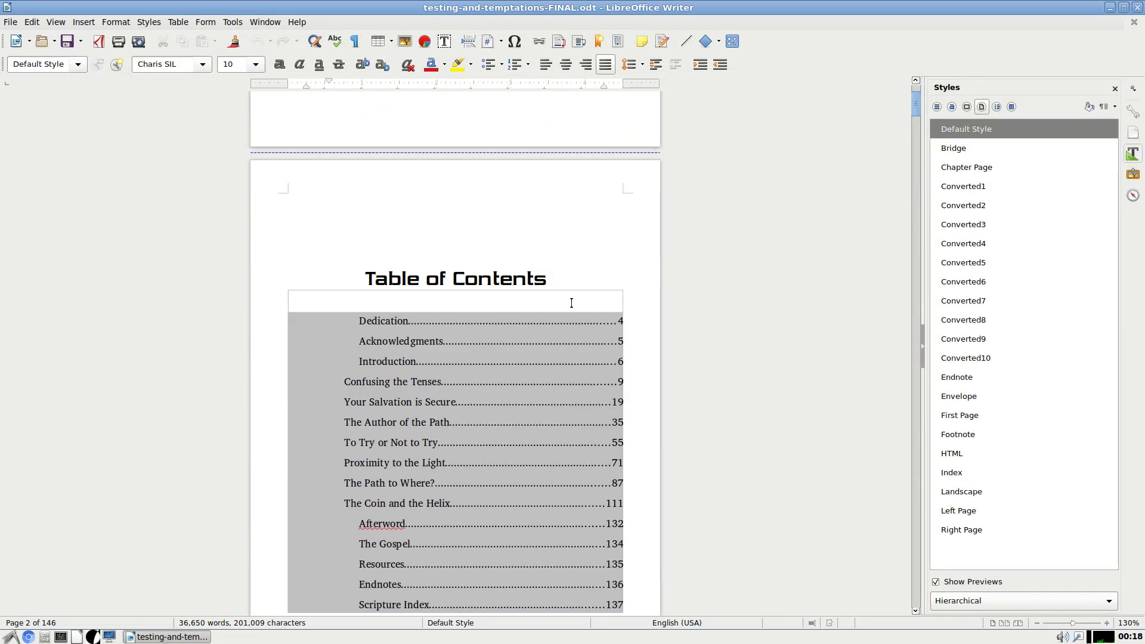
pyautogui.scroll(-8, 536, 359)
pyautogui.click(508, 426)
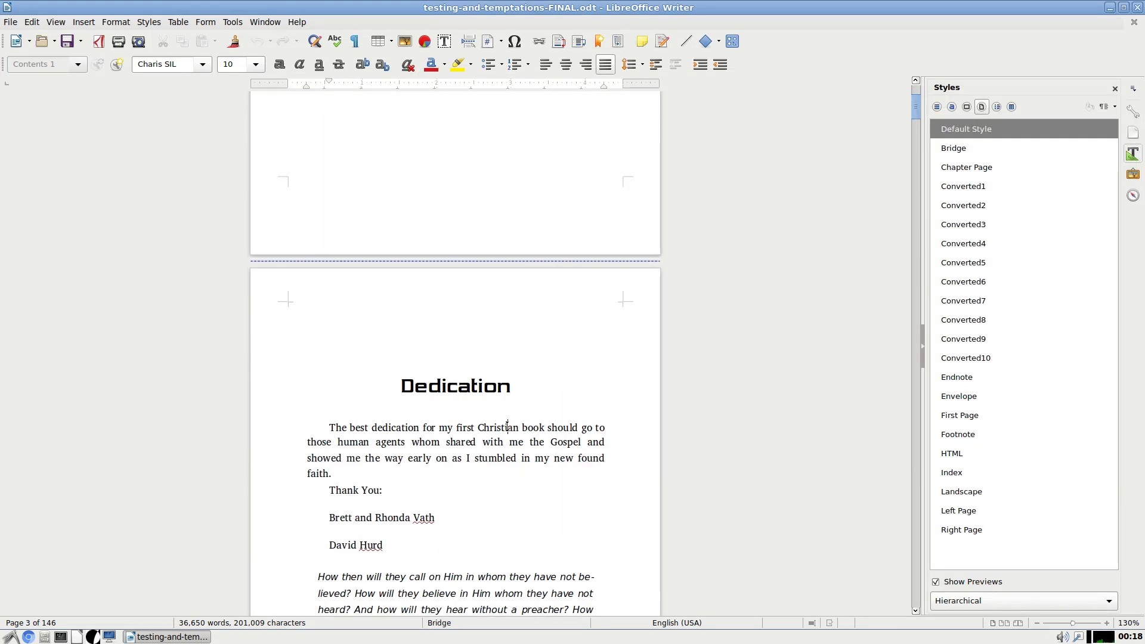
# Check the page styles applied to the Acknowledgments, the introduction and the opening page of Chapter One
pyautogui.scroll(-5, 519, 418)
pyautogui.scroll(-10, 522, 408)
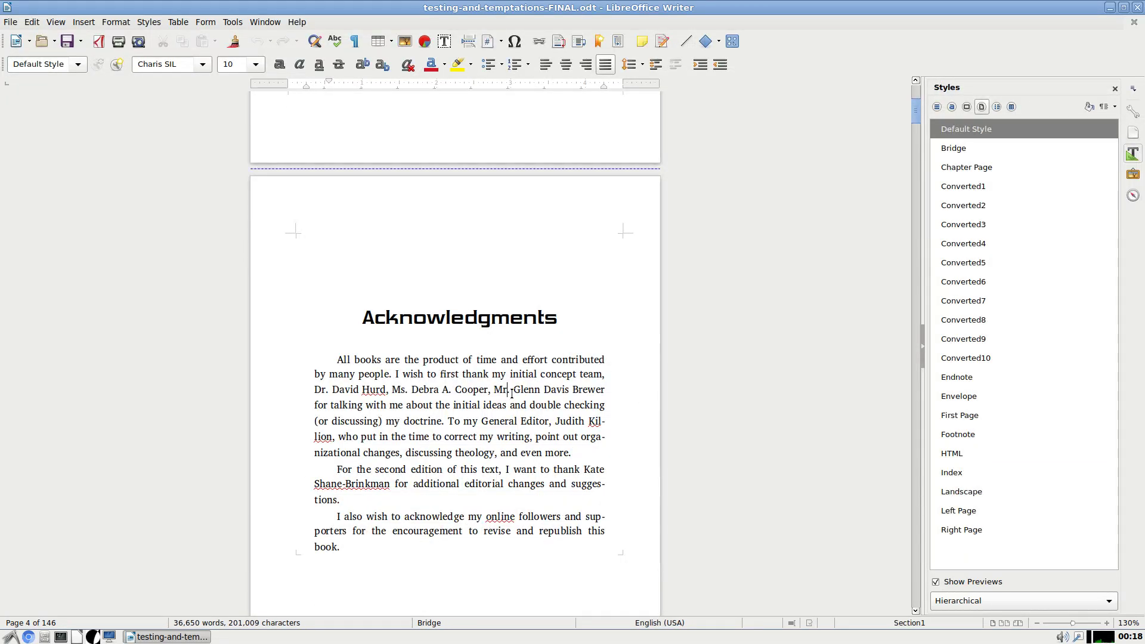
pyautogui.scroll(-10, 518, 385)
pyautogui.scroll(-3, 518, 386)
pyautogui.click(507, 365)
pyautogui.scroll(-10, 508, 370)
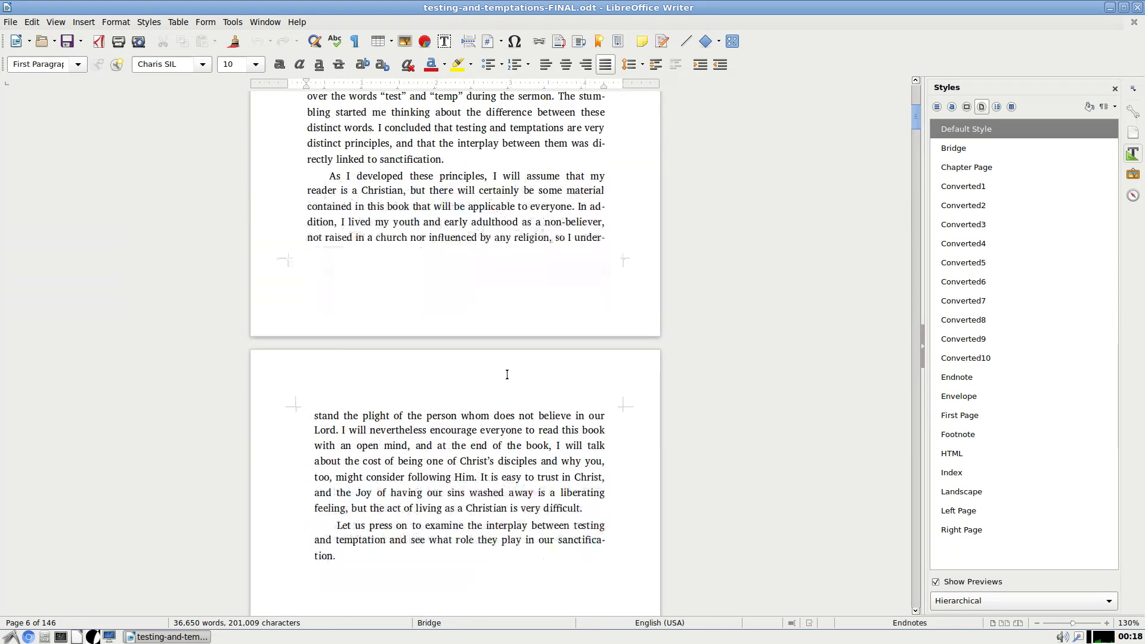
pyautogui.scroll(-15, 511, 371)
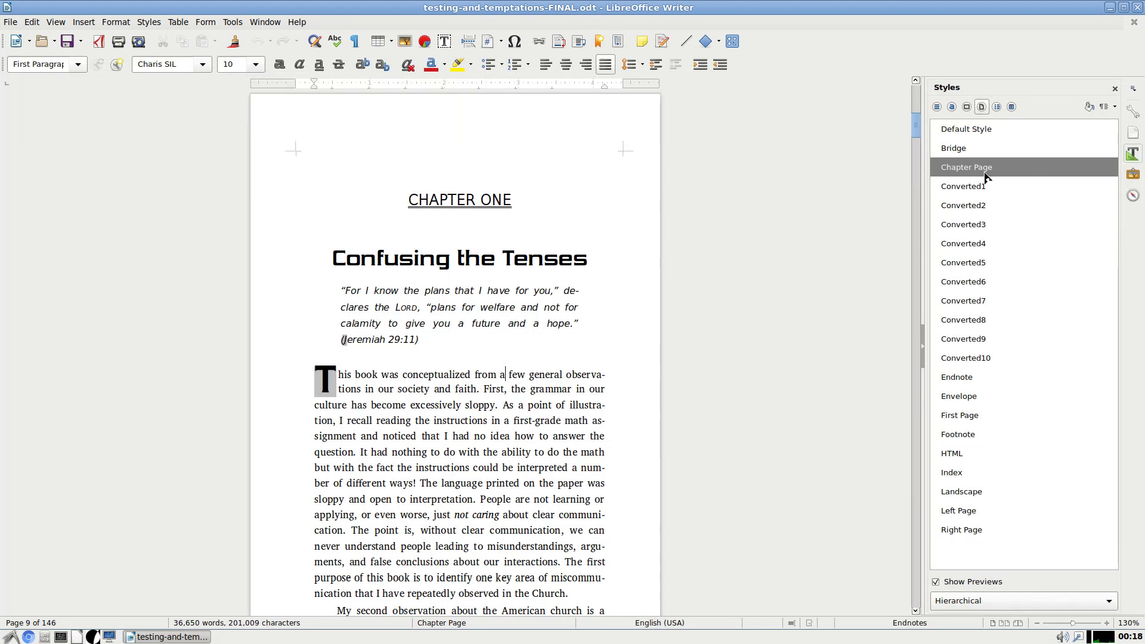
# Compare the page styles and headers used on the facing pages inside Chapter One
pyautogui.scroll(-10, 444, 397)
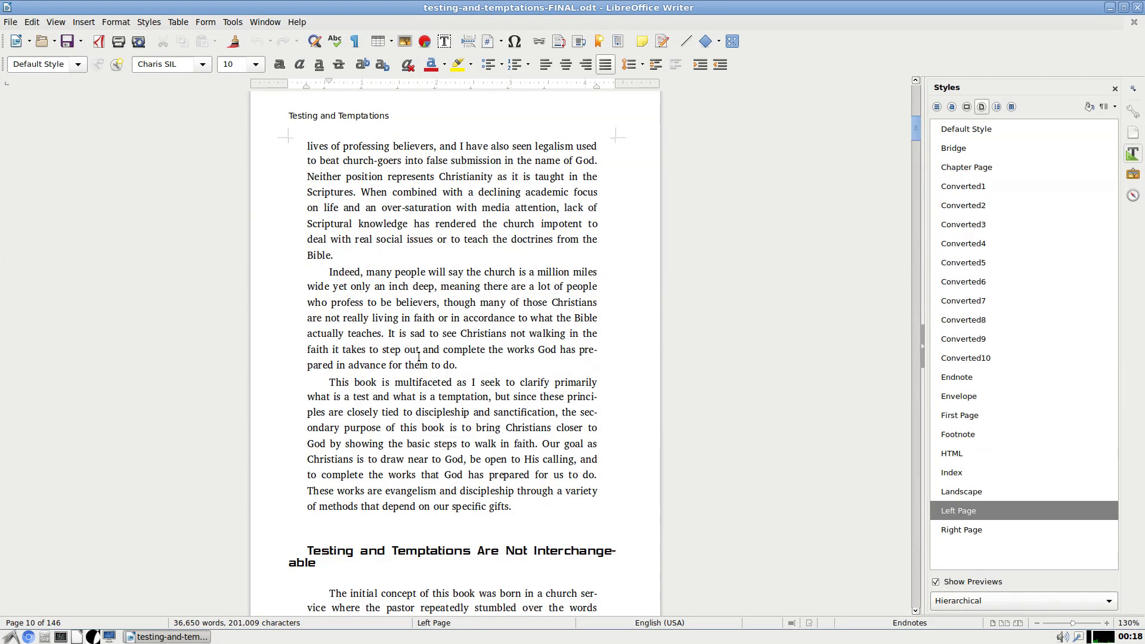
pyautogui.scroll(-12, 418, 352)
pyautogui.scroll(-20, 440, 352)
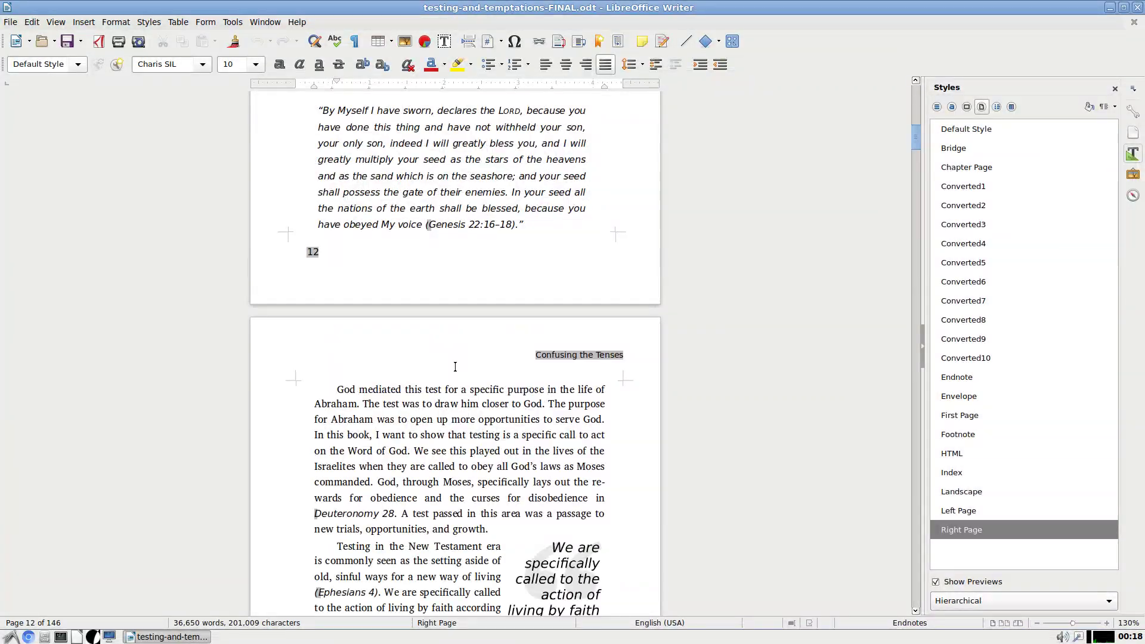
pyautogui.scroll(-6, 459, 364)
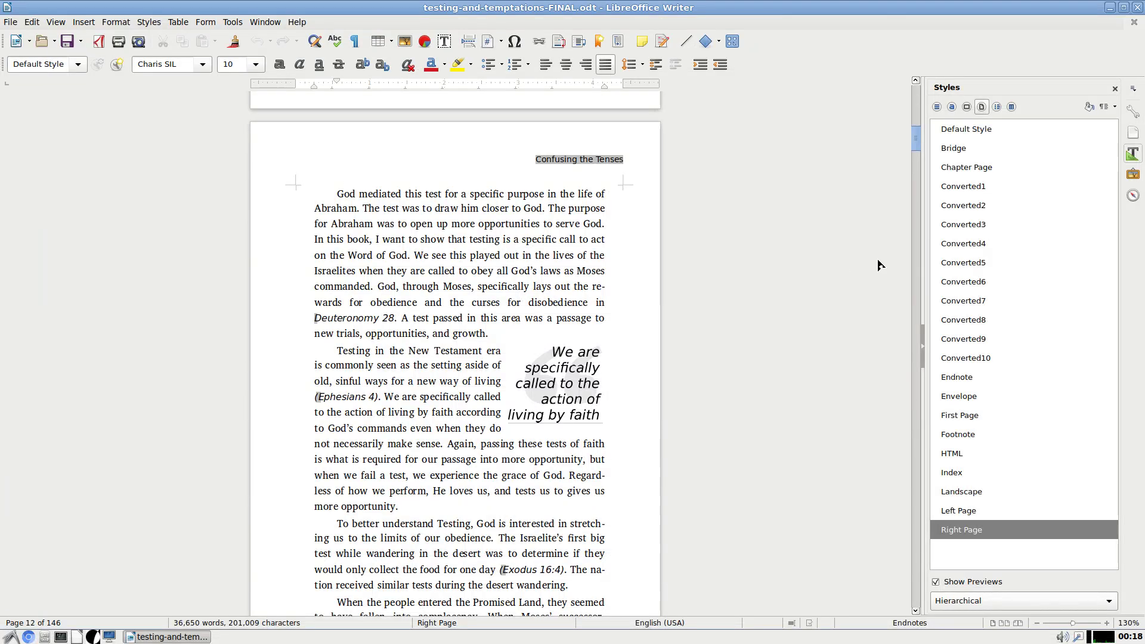
# Examine the Testing section of Chapter One and select its "We are specifically called to the action of living by faith" pull quote
pyautogui.moveTo(917, 143); pyautogui.dragTo(894, 149)
pyautogui.scroll(8, 515, 352)
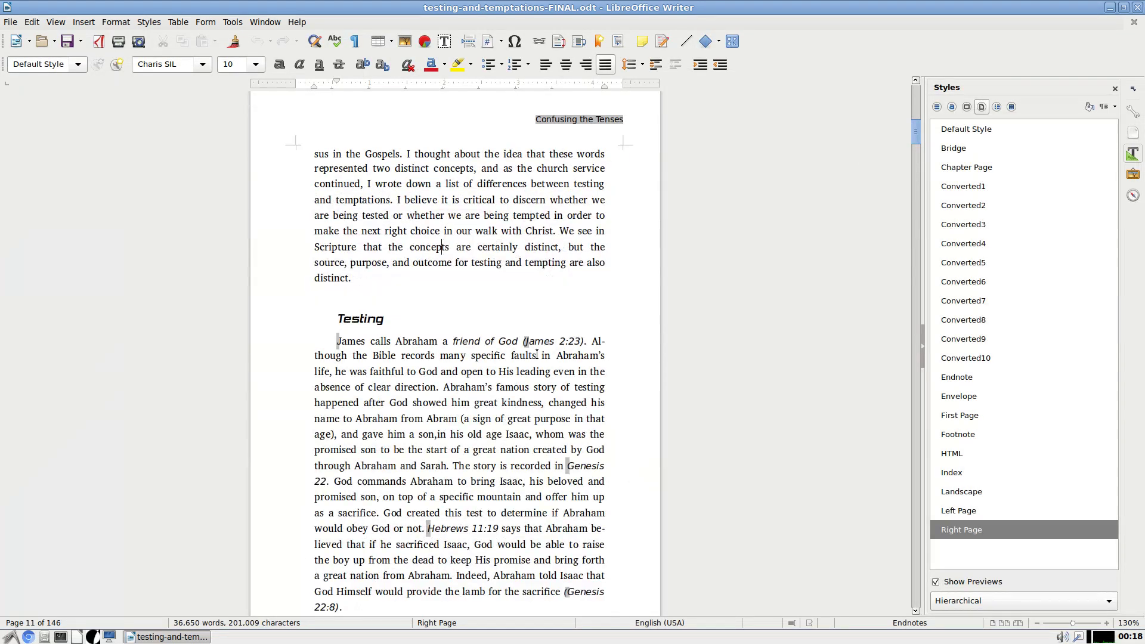
pyautogui.scroll(-18, 572, 343)
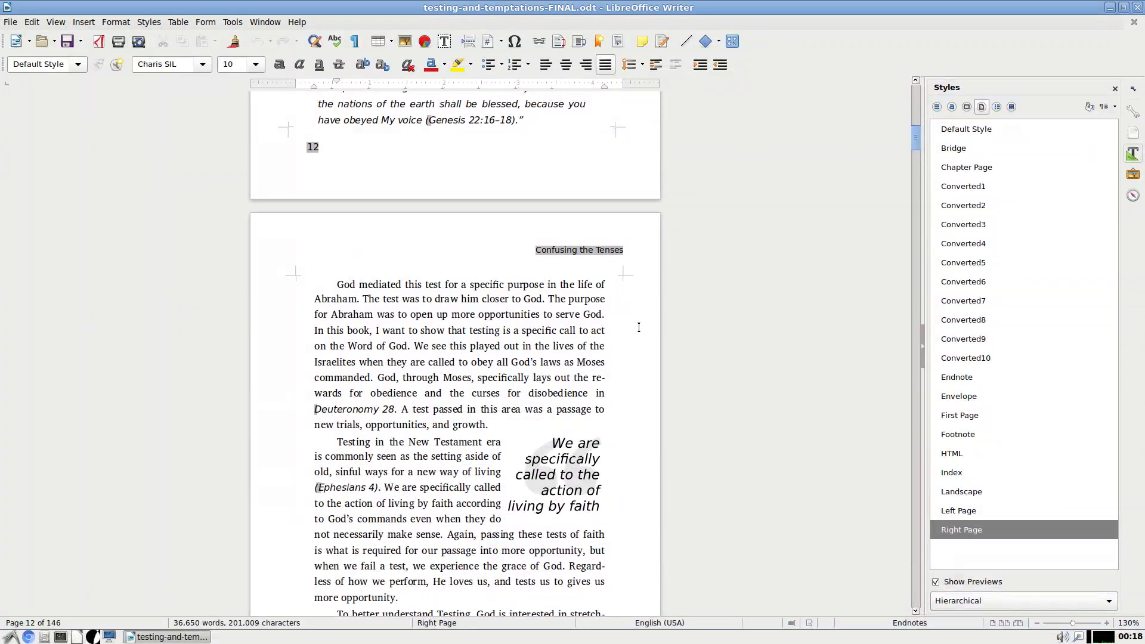
pyautogui.click(526, 430)
pyautogui.scroll(-3, 531, 418)
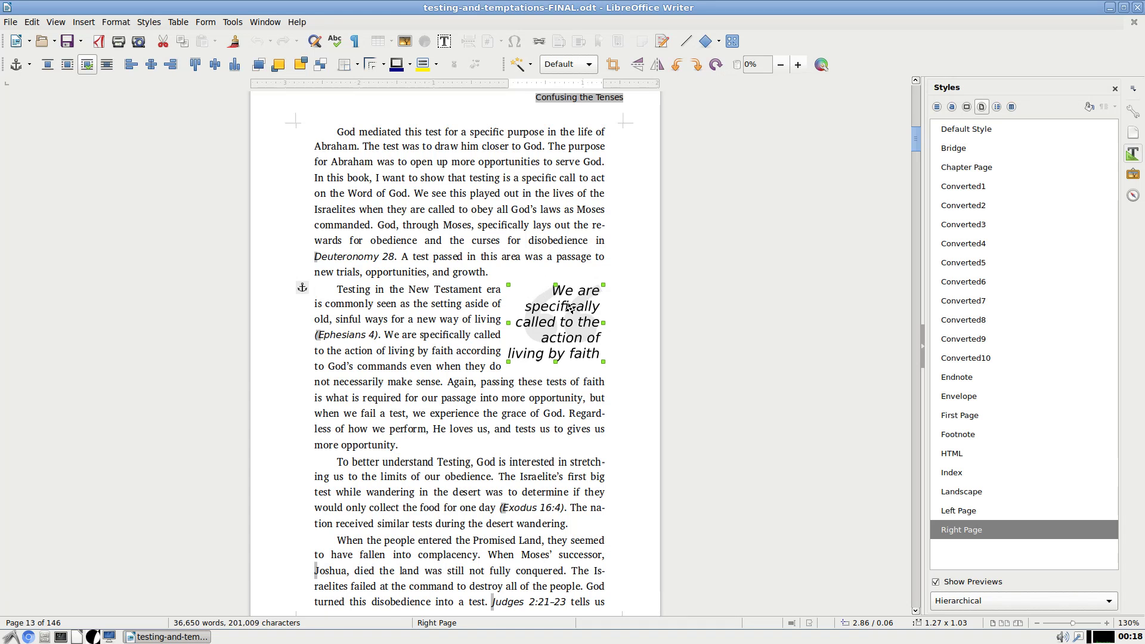
# Examine the blank pages at the end of the manuscript and the two-column Scripture Index before them
pyautogui.moveTo(920, 139); pyautogui.dragTo(889, 616)
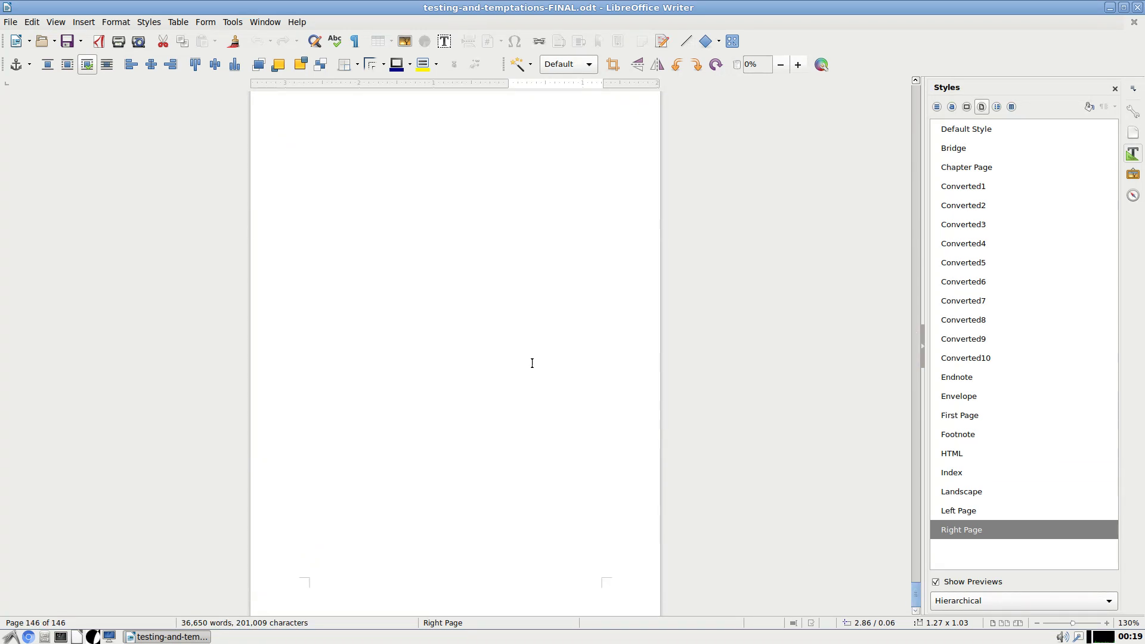
pyautogui.scroll(20, 528, 358)
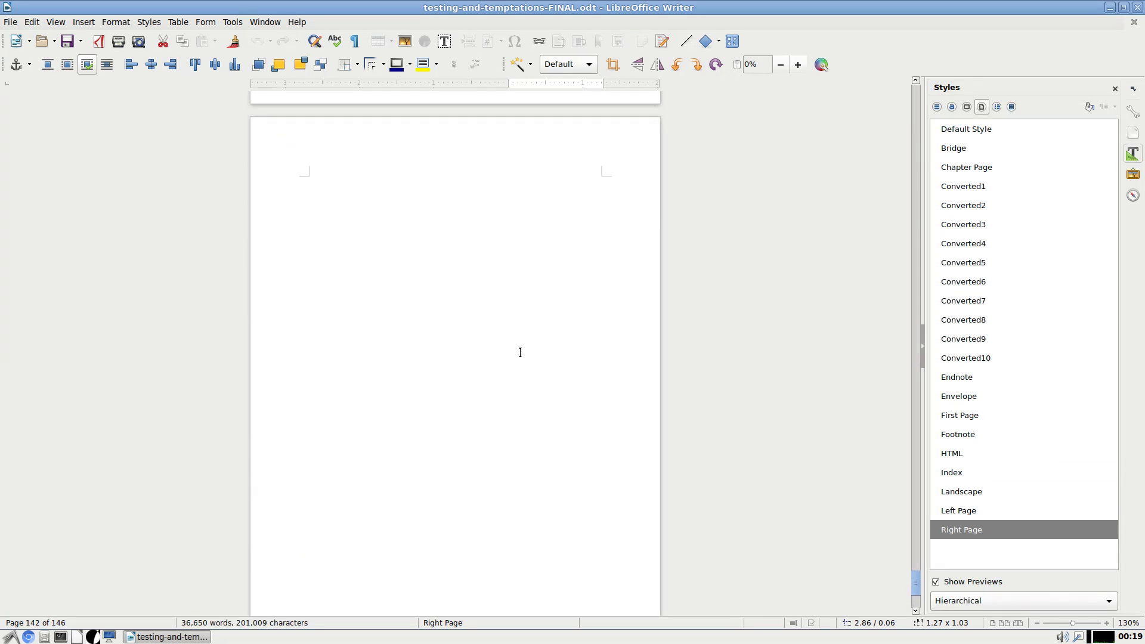
pyautogui.scroll(15, 520, 353)
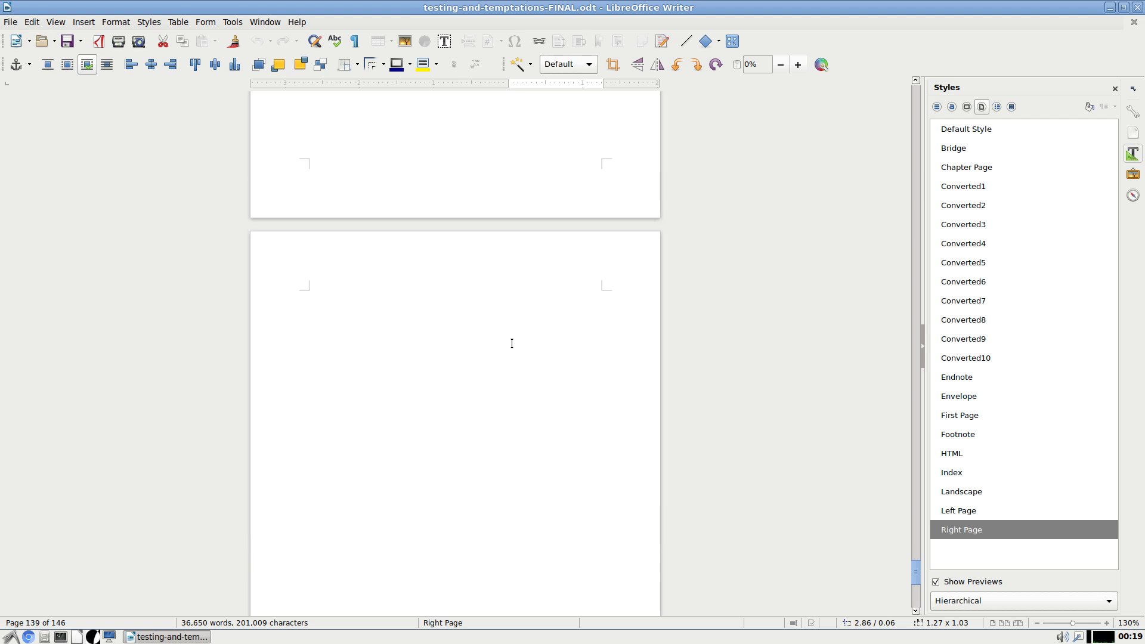
pyautogui.scroll(4, 512, 344)
pyautogui.scroll(-10, 509, 342)
pyautogui.scroll(18, 495, 298)
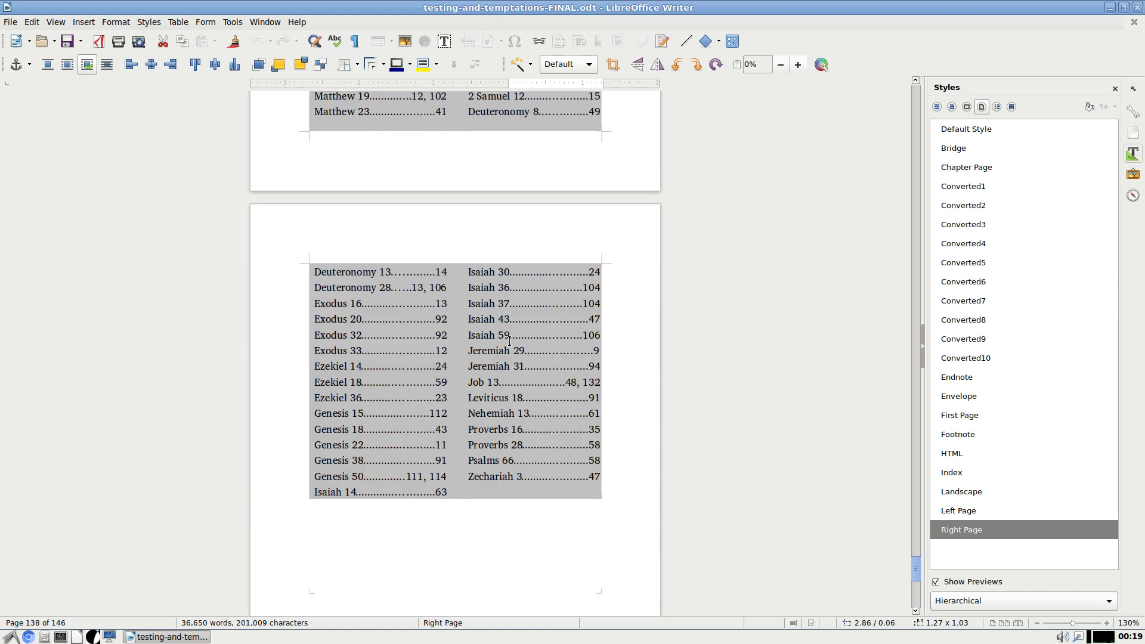
pyautogui.scroll(15, 480, 265)
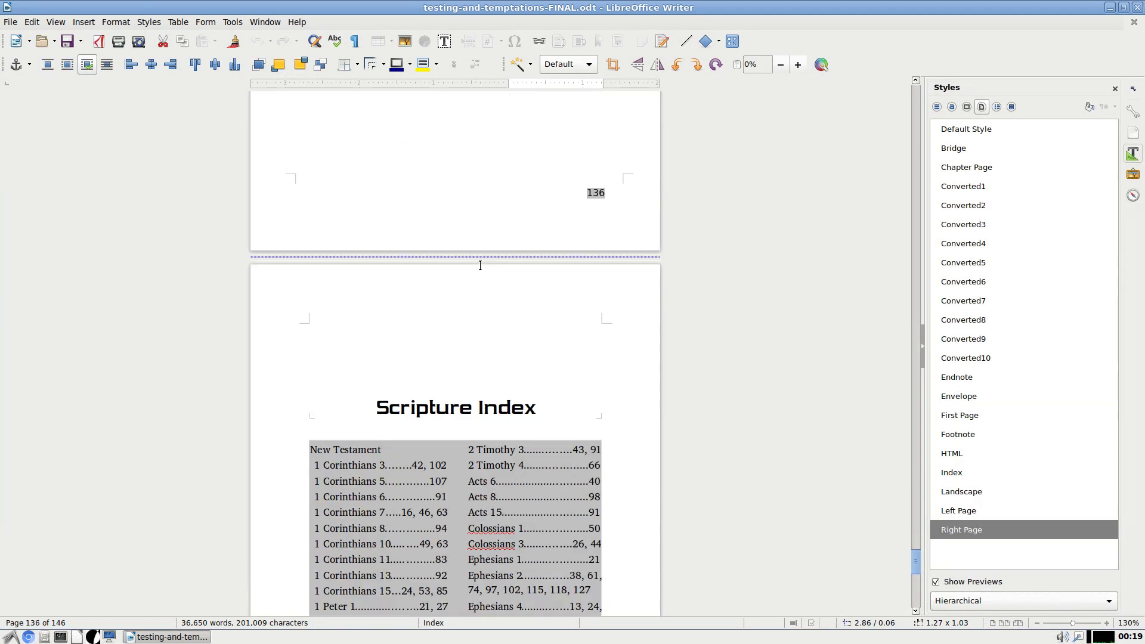
# Check the page styles applied to the Endnotes page and the Scripture Index page
pyautogui.scroll(-7, 475, 259)
pyautogui.click(427, 306)
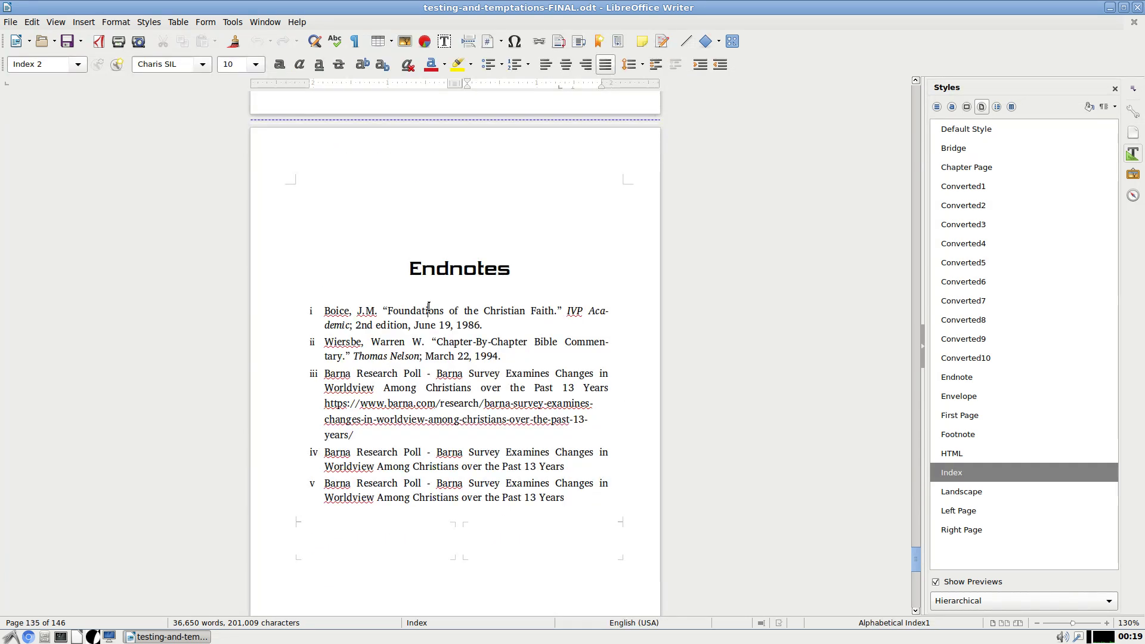
pyautogui.scroll(-11, 471, 297)
pyautogui.scroll(-5, 471, 297)
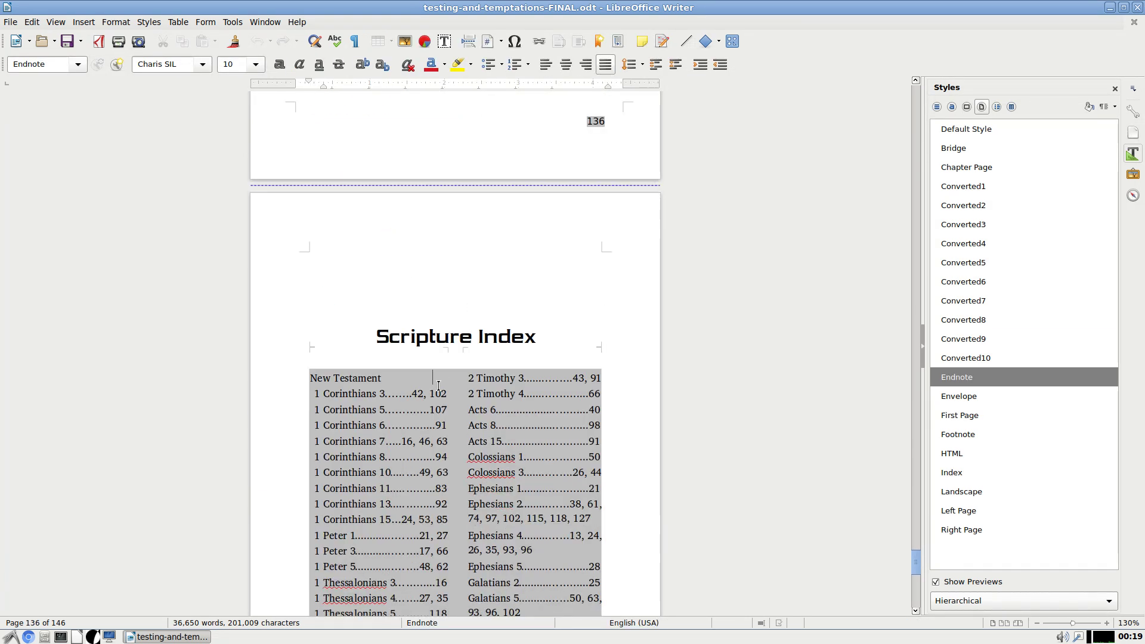
pyautogui.click(441, 381)
pyautogui.scroll(-5, 444, 382)
pyautogui.scroll(5, 447, 383)
pyautogui.scroll(-5, 453, 381)
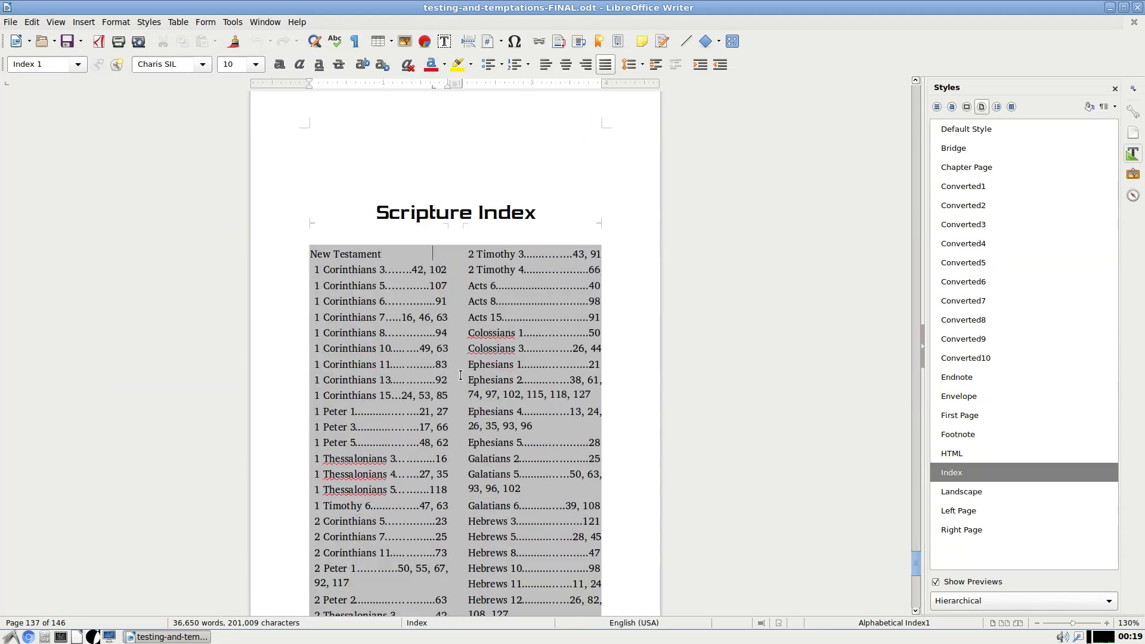
# Review the layout of the back matter from the Resources page through The Gospel and back to page 128
pyautogui.scroll(20, 460, 375)
pyautogui.scroll(8, 460, 376)
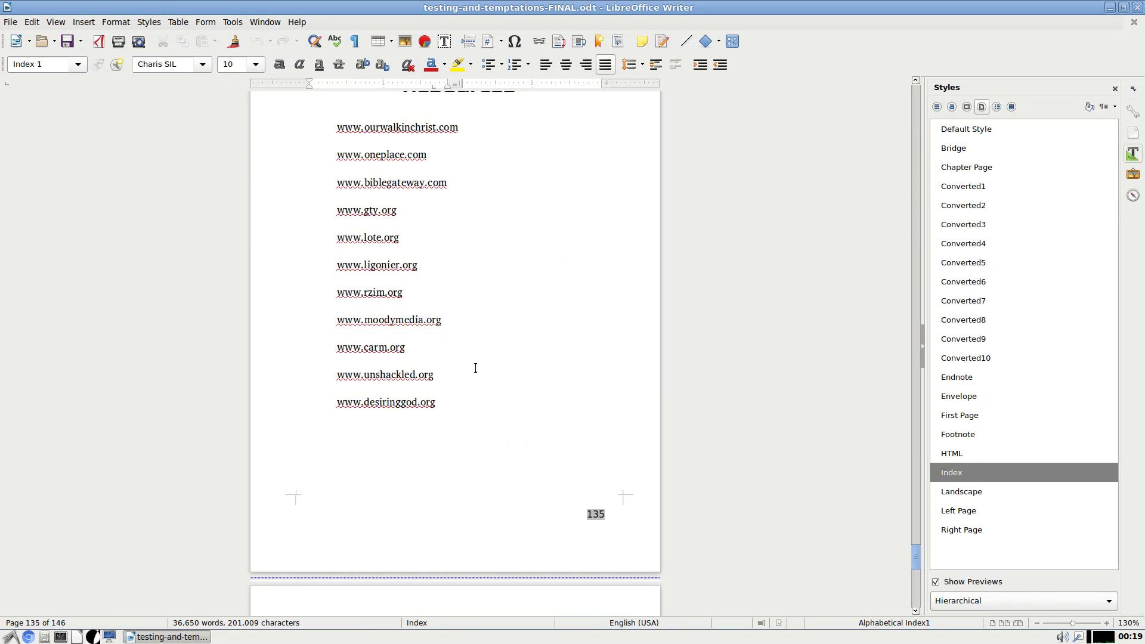
pyautogui.scroll(16, 506, 356)
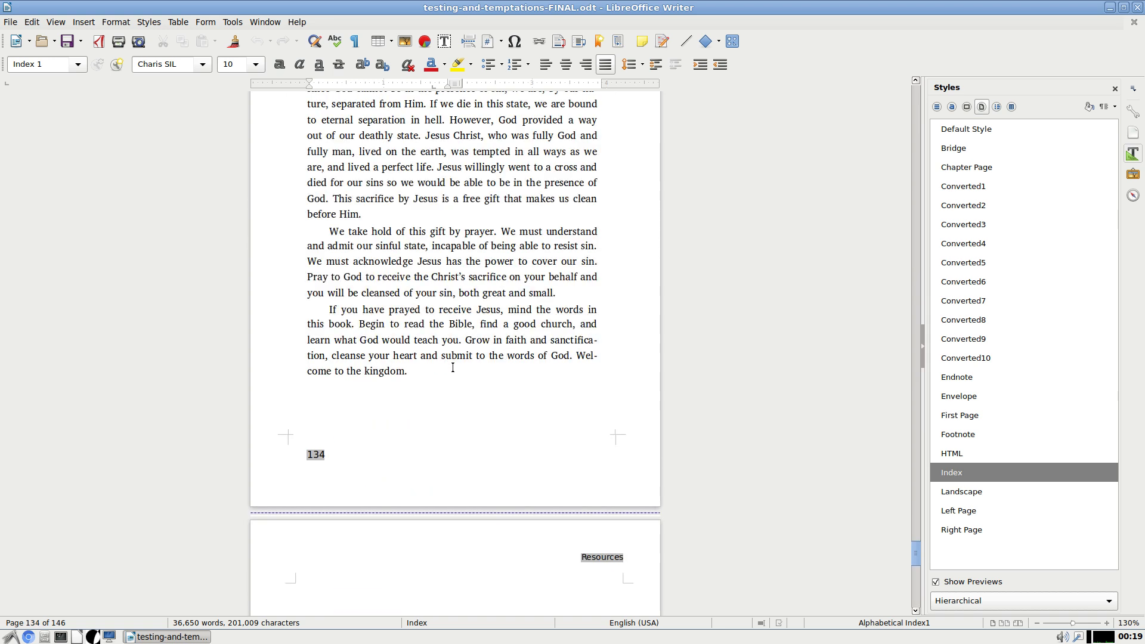
pyautogui.scroll(18, 415, 396)
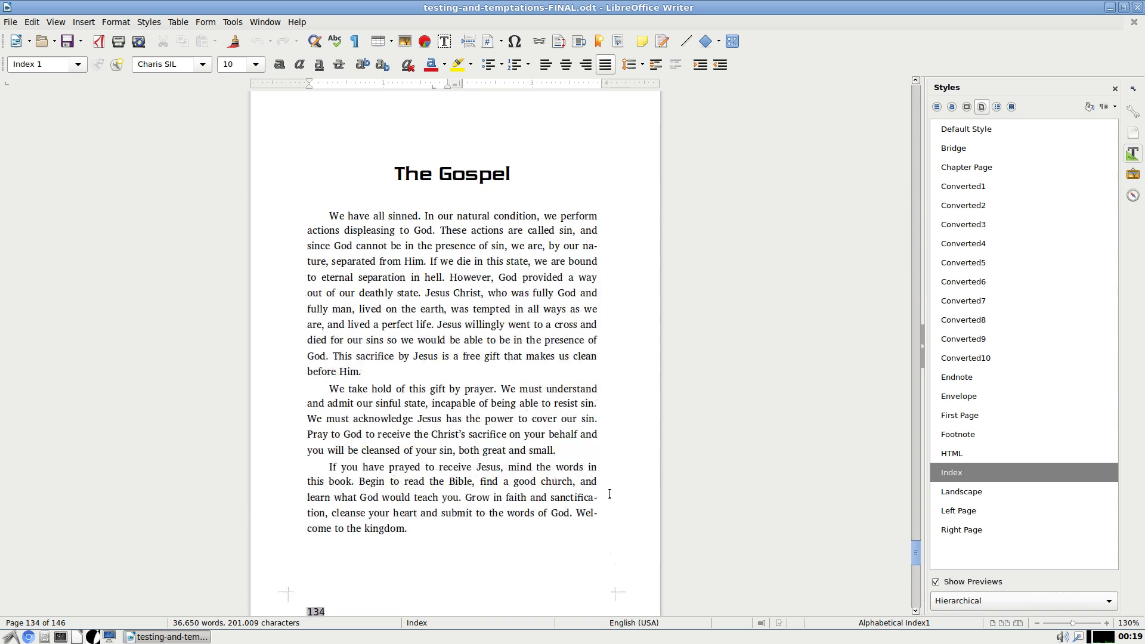
pyautogui.scroll(20, 347, 497)
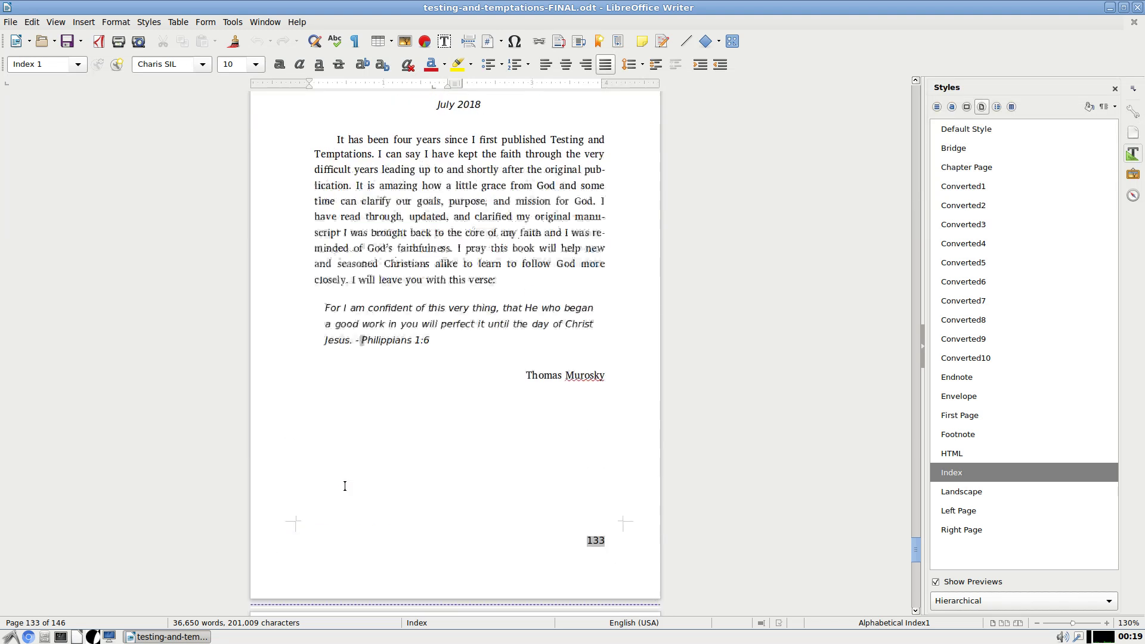
pyautogui.scroll(20, 478, 460)
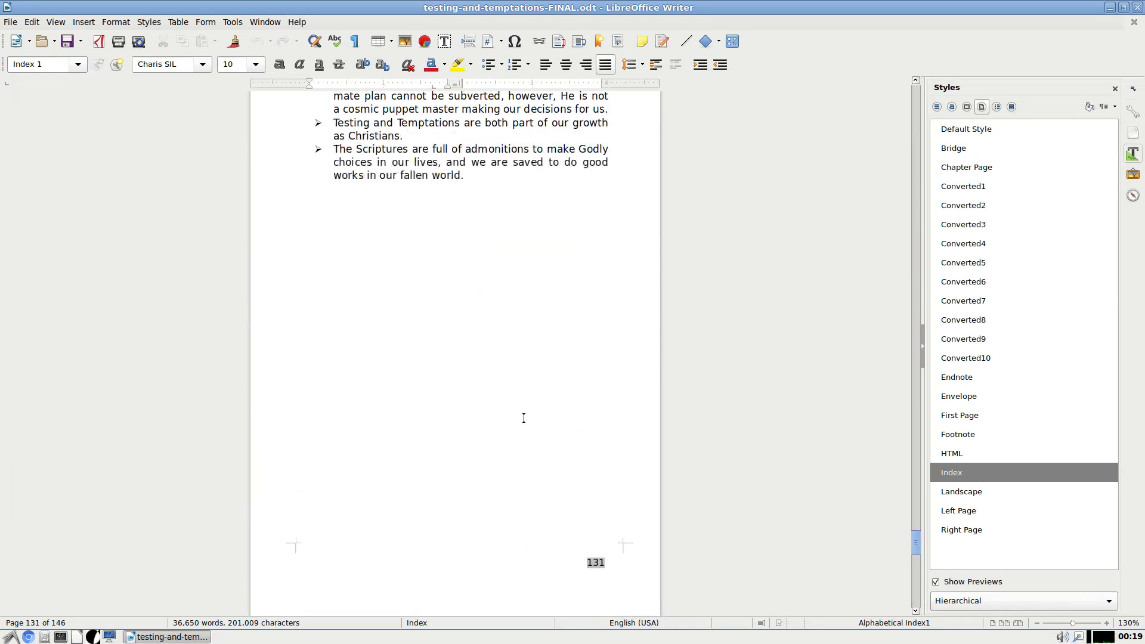
pyautogui.scroll(20, 585, 363)
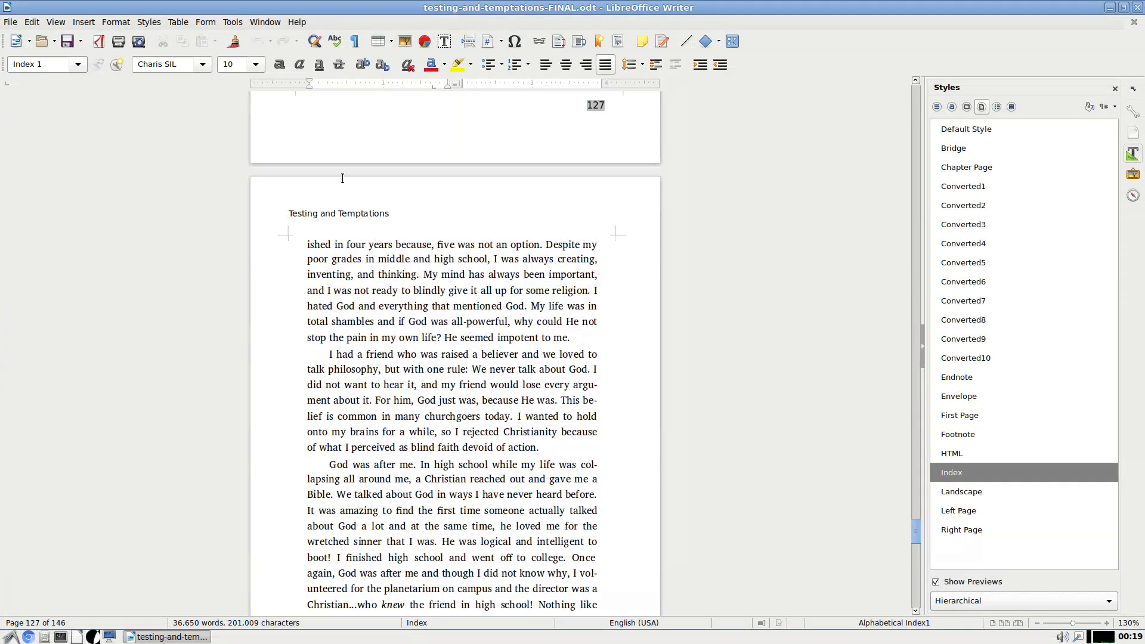
# Check the page style behind the "Testing and Temptations" header on page 128 and highlight Right Page in the style list
pyautogui.click(336, 213)
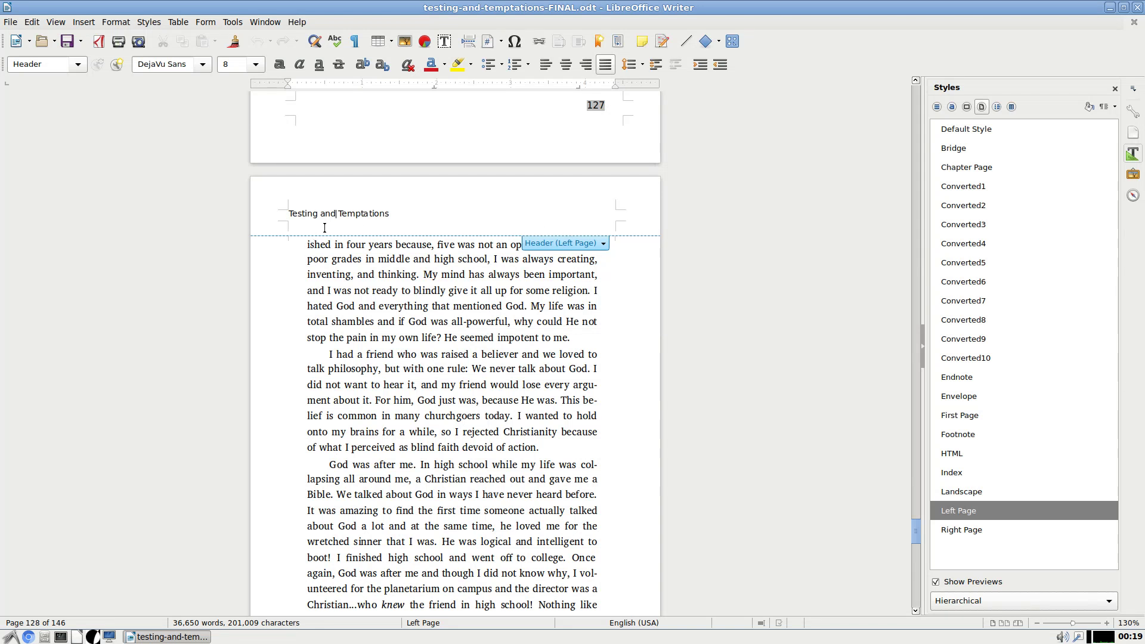
pyautogui.click(966, 534)
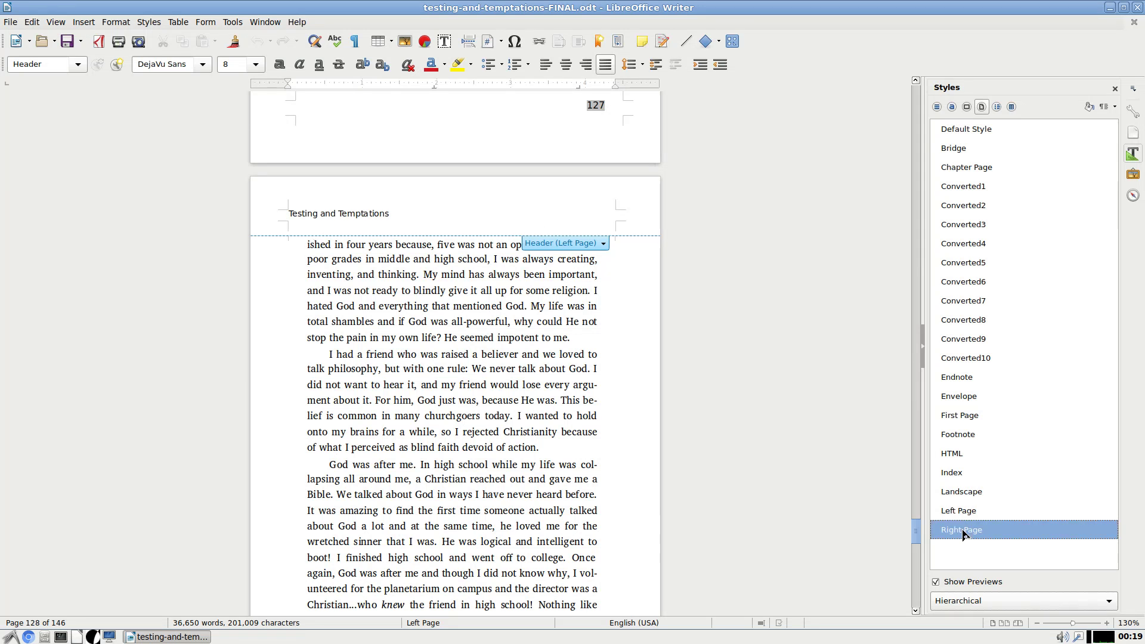
pyautogui.click(964, 528)
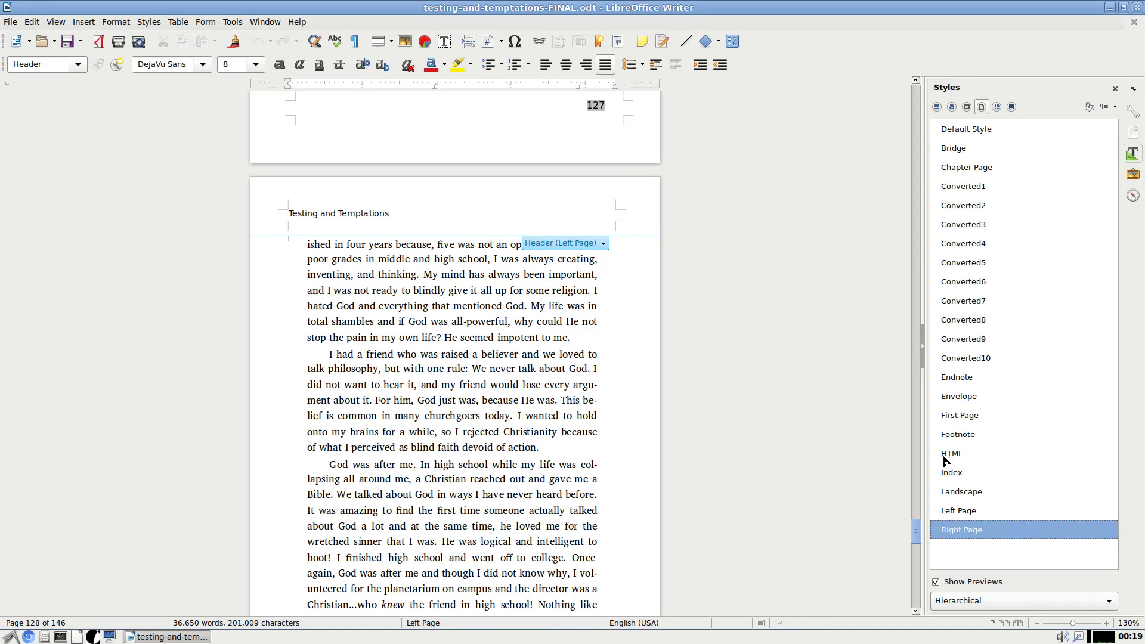
# Minimize the manuscript and open test.tex from the desktop's latex-test folder in Texmaker
pyautogui.click(1109, 10)
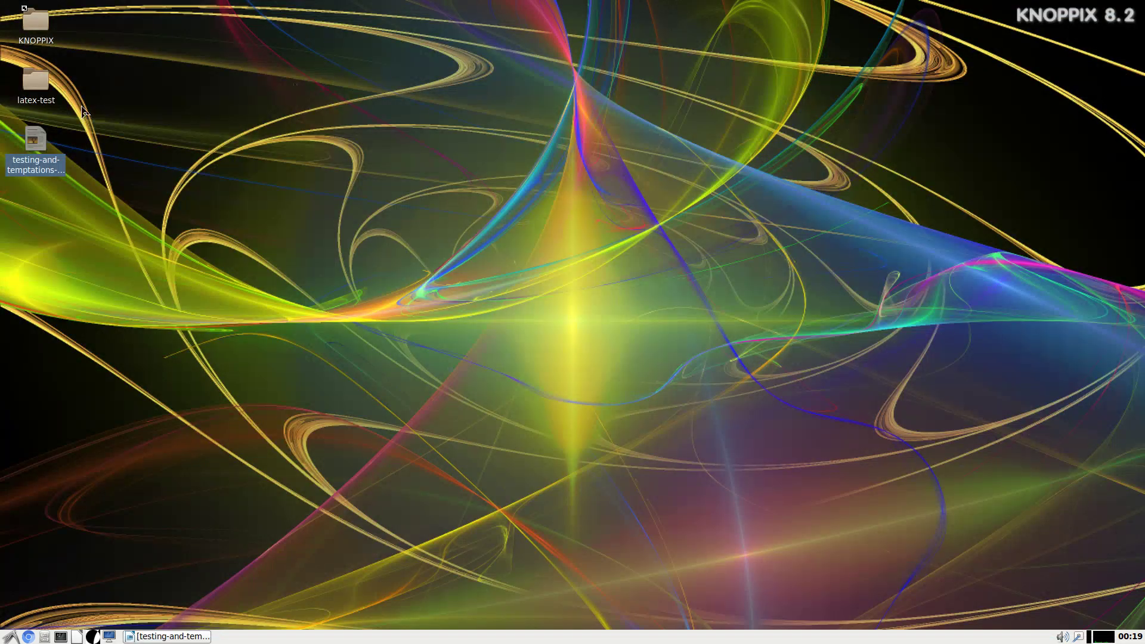
pyautogui.doubleClick(42, 88)
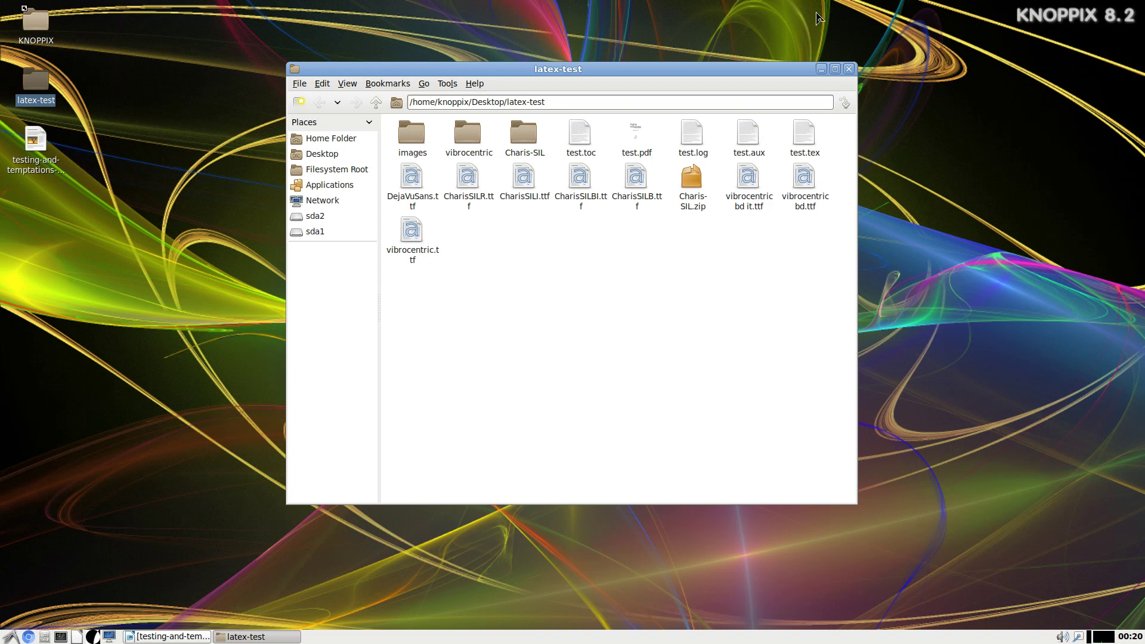
pyautogui.rightClick(799, 146)
pyautogui.moveTo(830, 177)
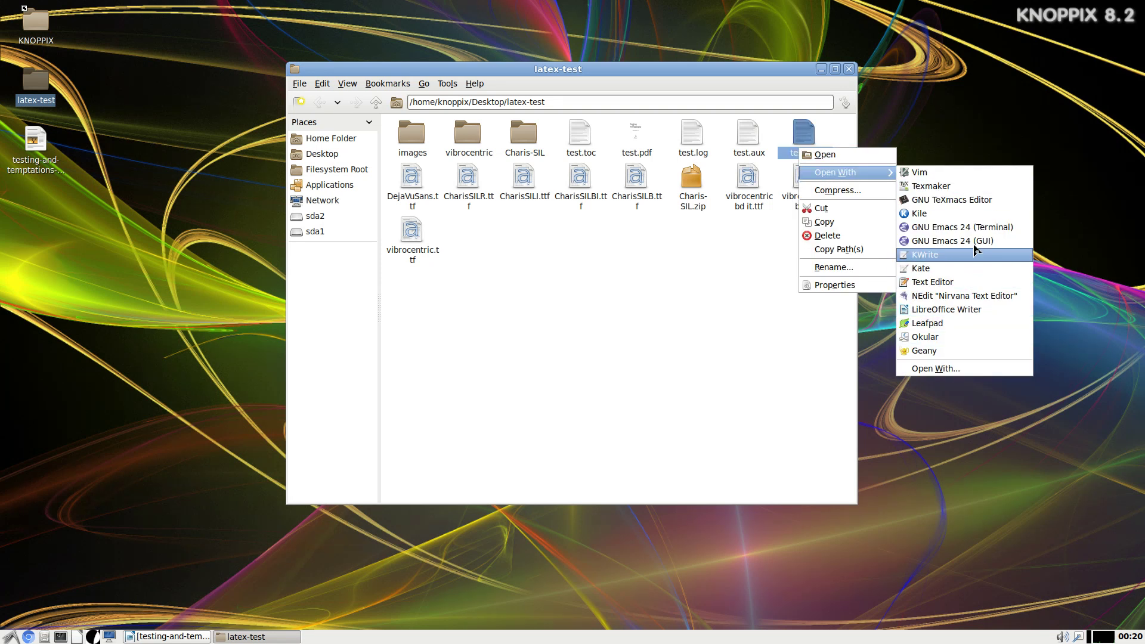
pyautogui.click(950, 188)
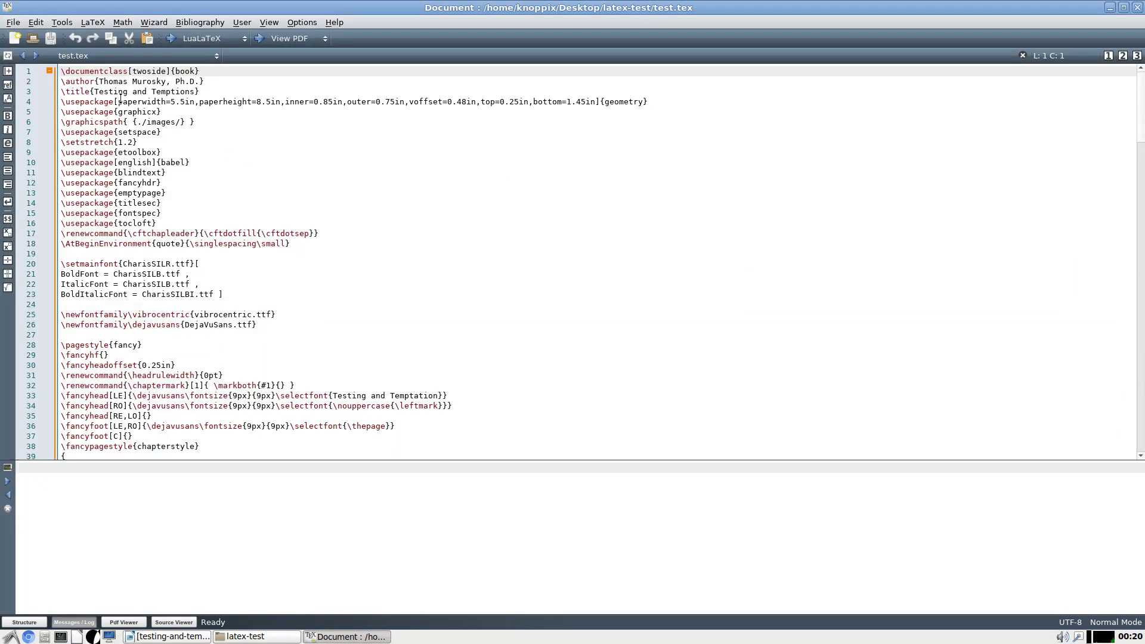
# Examine the preamble of test.tex, including its geometry margins and the twoside book document class
pyautogui.scroll(-2, 121, 98)
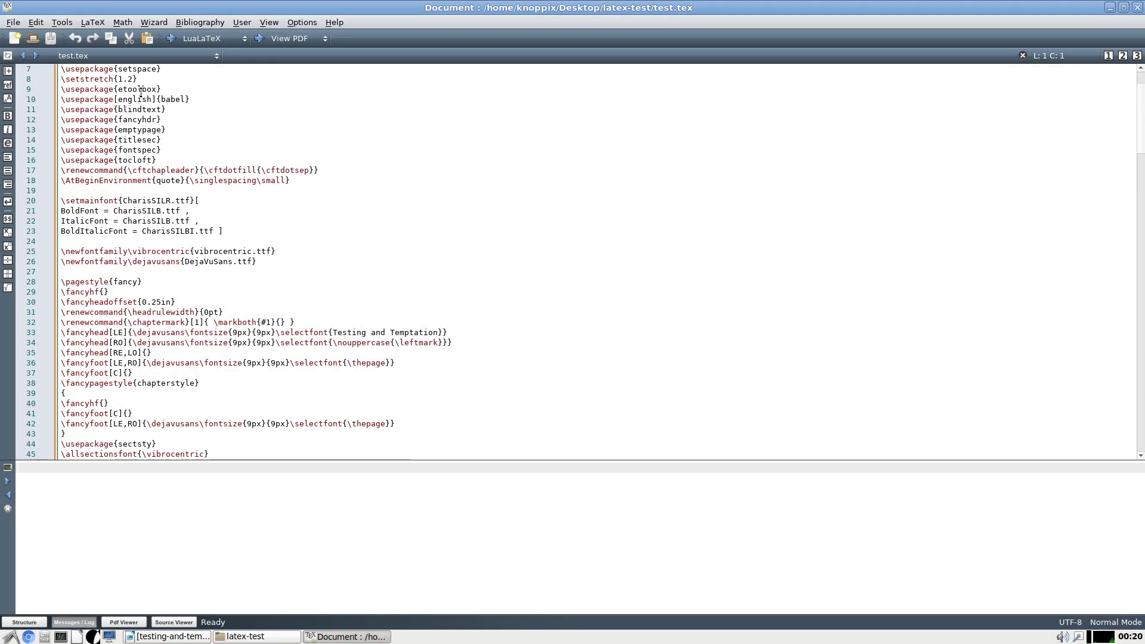
pyautogui.scroll(2, 125, 101)
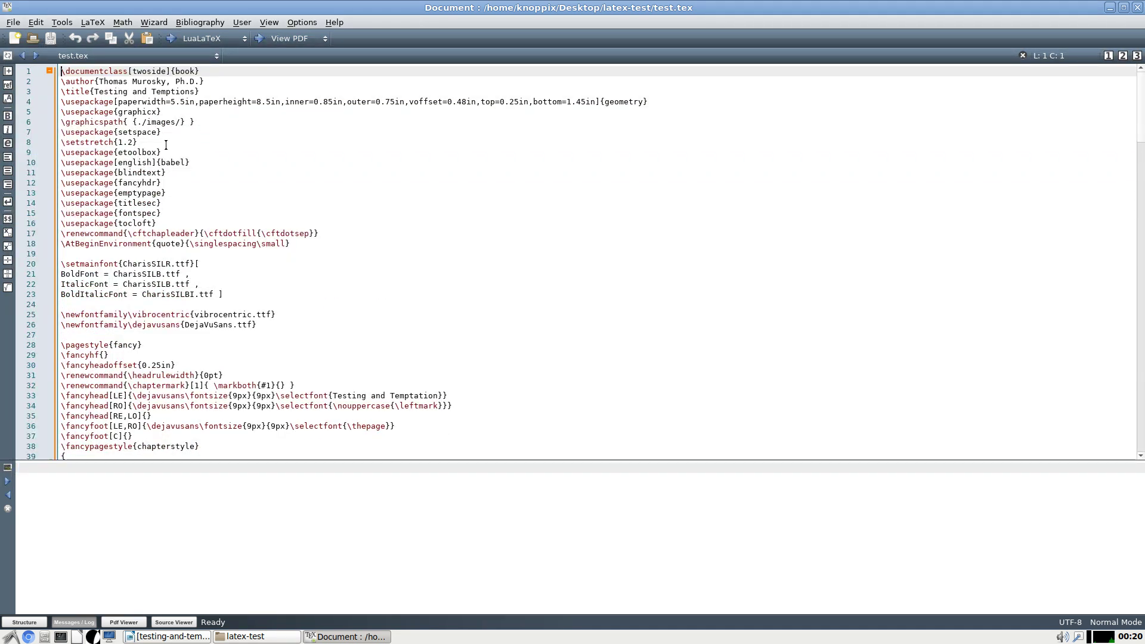
pyautogui.click(79, 102)
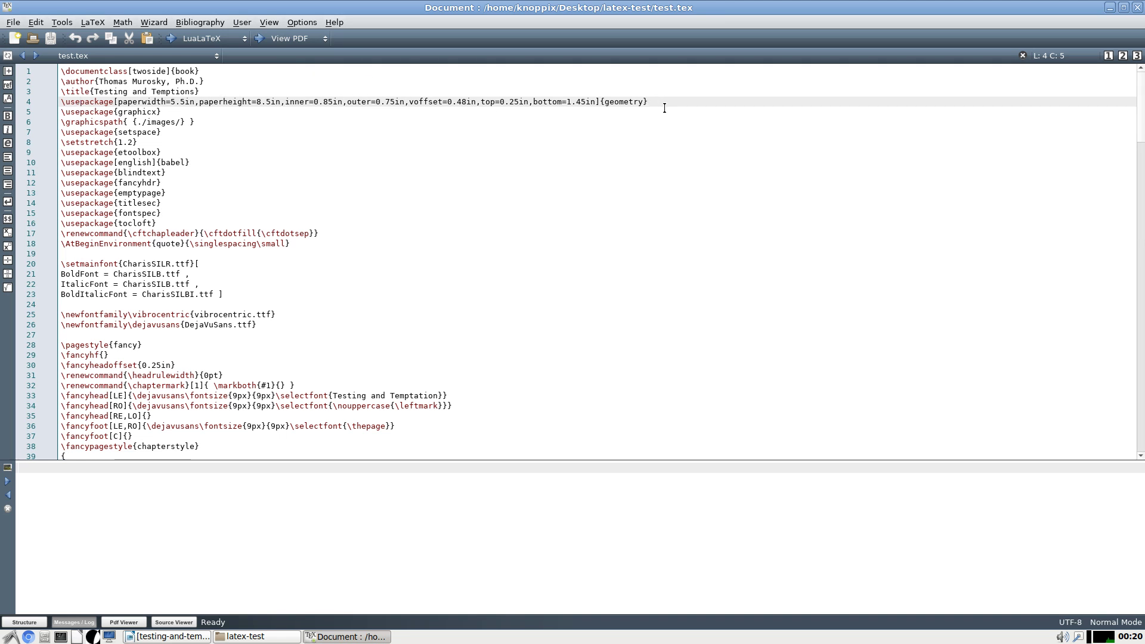
pyautogui.click(186, 71)
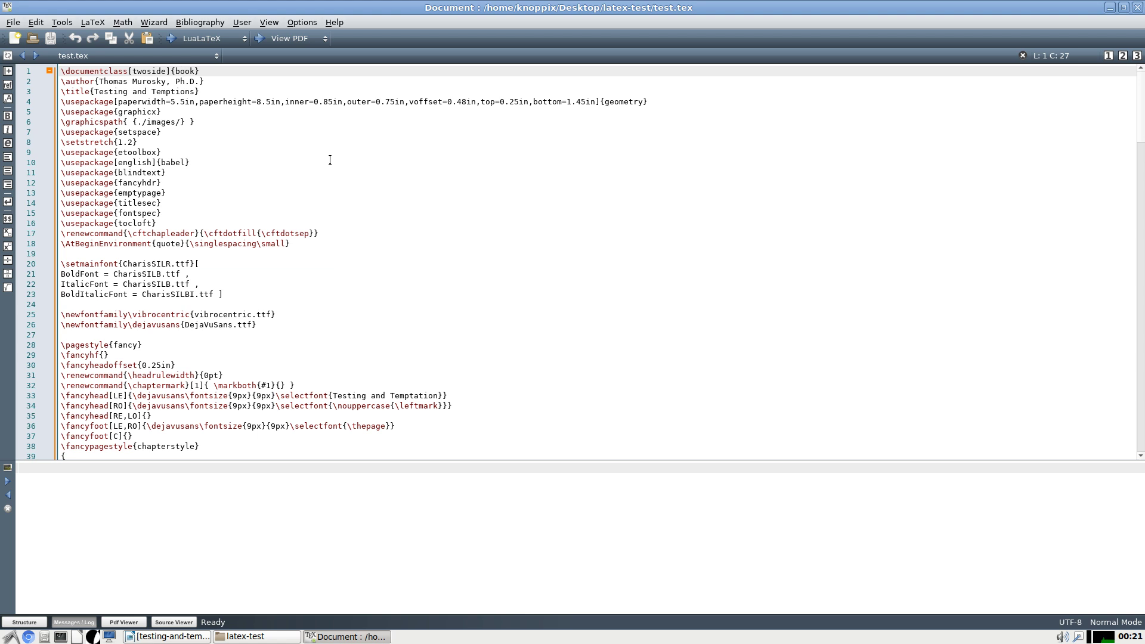
# Switch back to the manuscript in LibreOffice Writer and compare the page layout of facing pages 128 and 129
pyautogui.hotkey('alt', 'Tab')
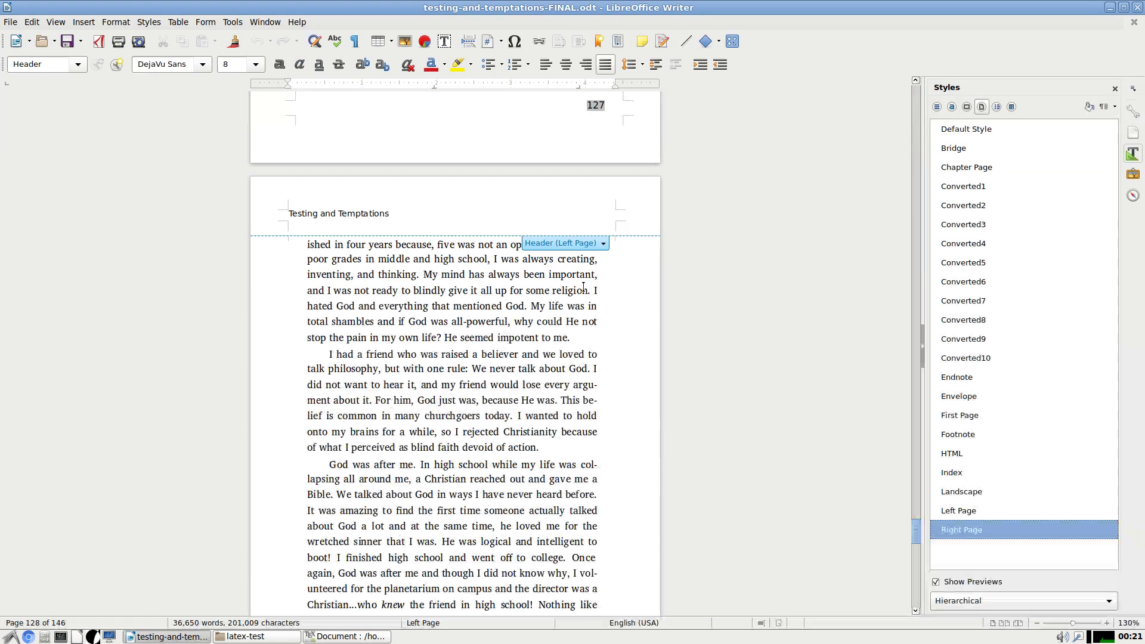
pyautogui.scroll(-3, 619, 314)
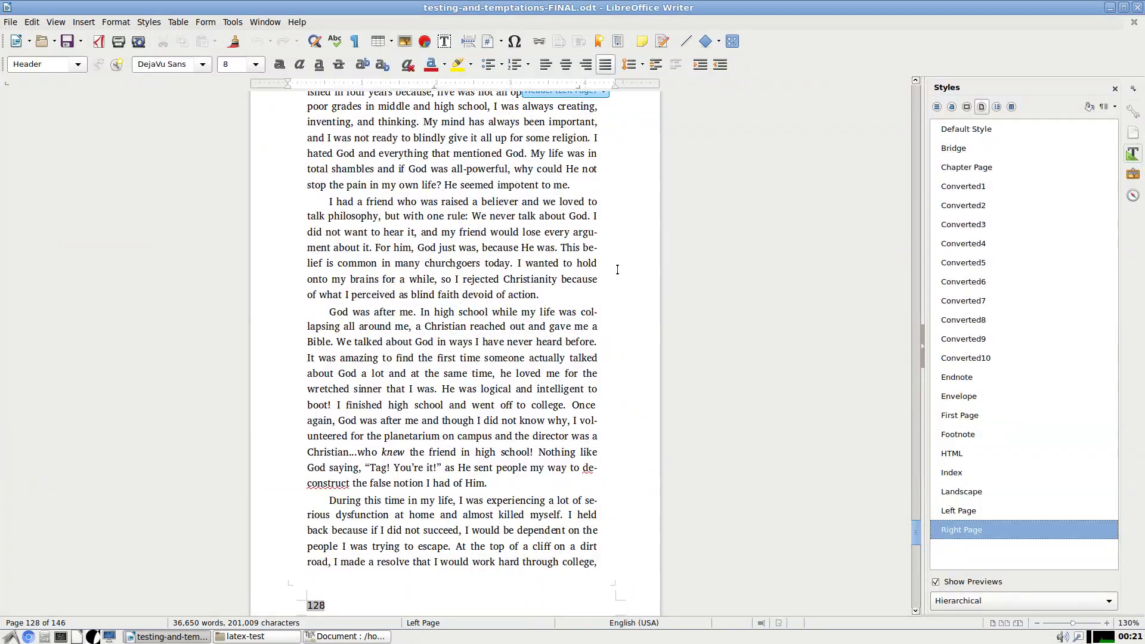
pyautogui.click(430, 170)
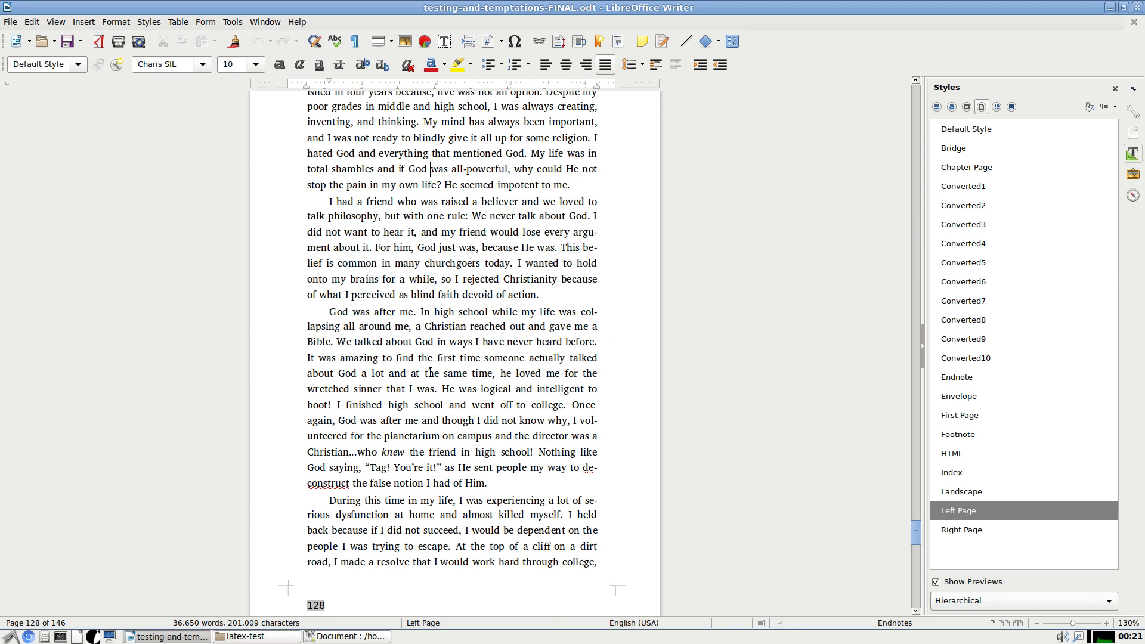
pyautogui.scroll(-5, 430, 373)
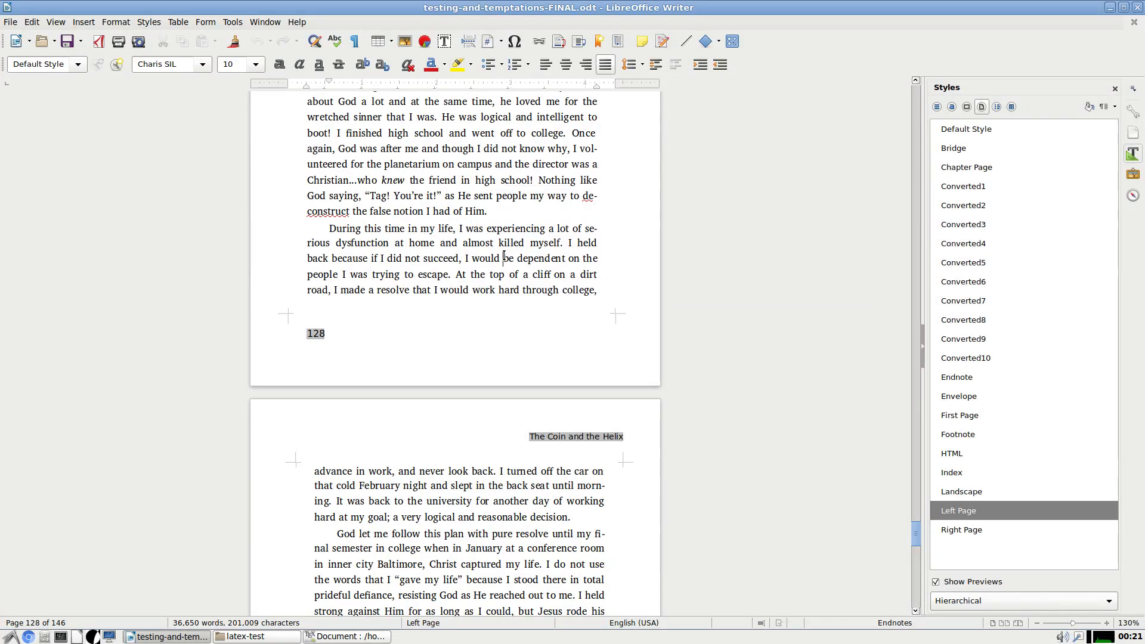
pyautogui.scroll(3, 504, 256)
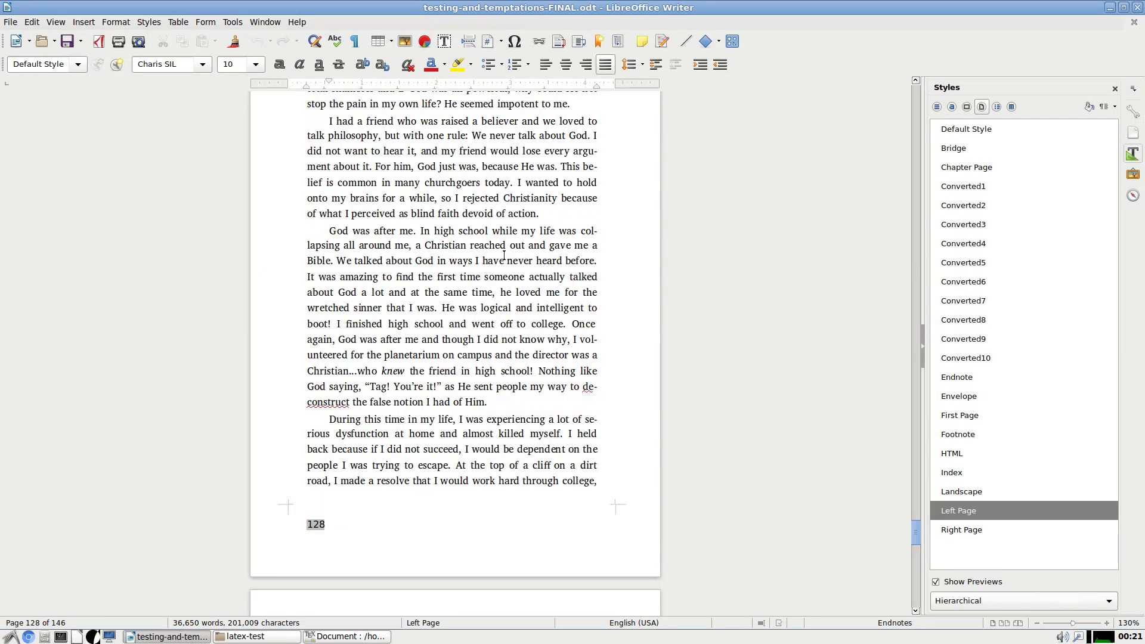
pyautogui.scroll(-10, 675, 255)
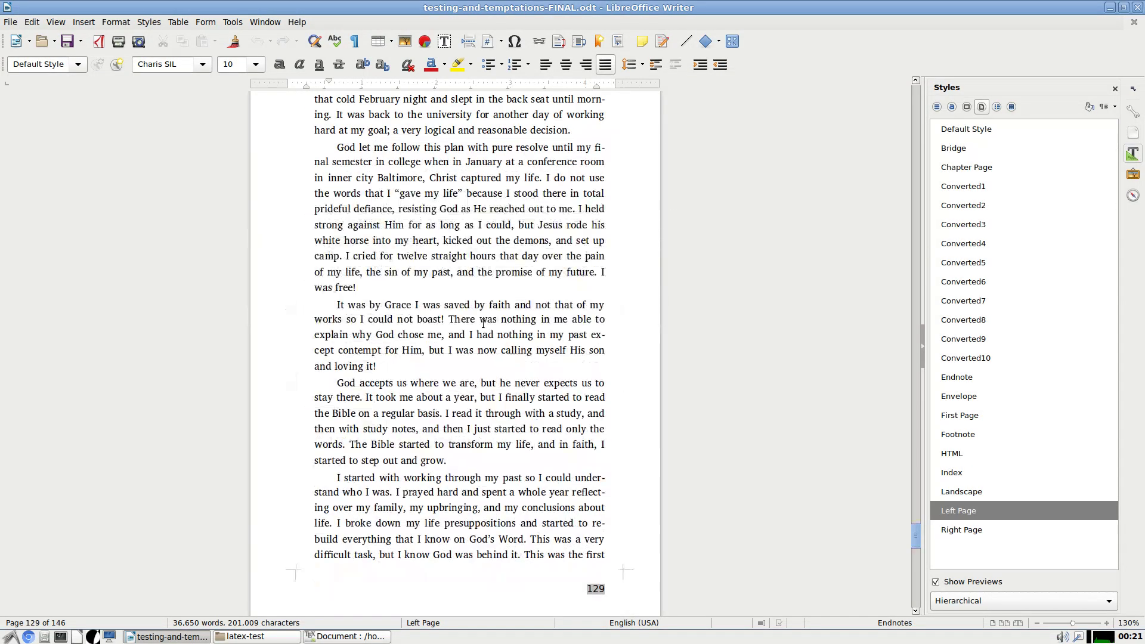
pyautogui.scroll(3, 512, 296)
pyautogui.scroll(1, 511, 301)
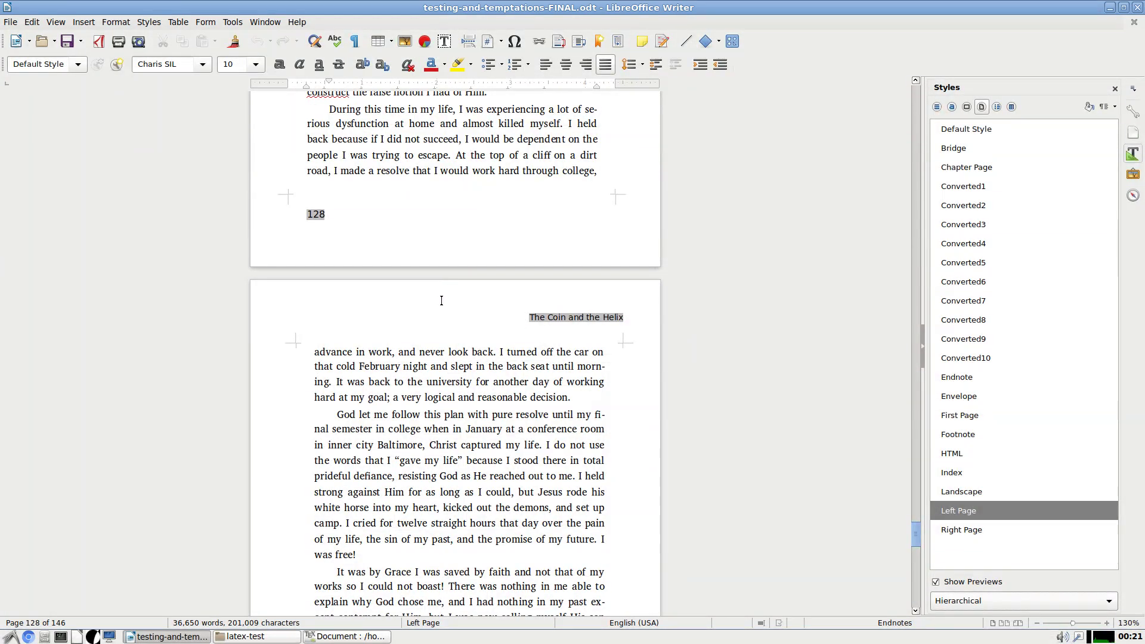
# Inspect up close how page number 128 and the "The Coin and the Helix" header line up with the text margins
pyautogui.keyDown('ctrl'); pyautogui.scroll(3, 441, 298); pyautogui.keyUp('ctrl')
pyautogui.keyDown('ctrl'); pyautogui.scroll(1, 446, 292); pyautogui.keyUp('ctrl')
pyautogui.scroll(-1, 442, 301)
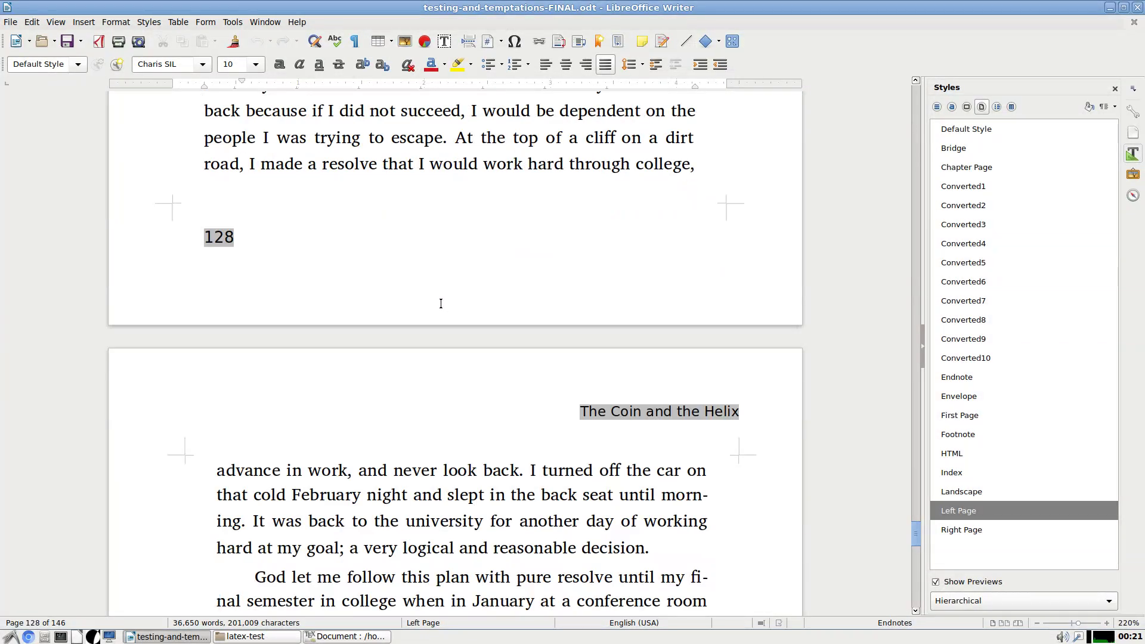
pyautogui.keyDown('ctrl'); pyautogui.scroll(2, 440, 304); pyautogui.keyUp('ctrl')
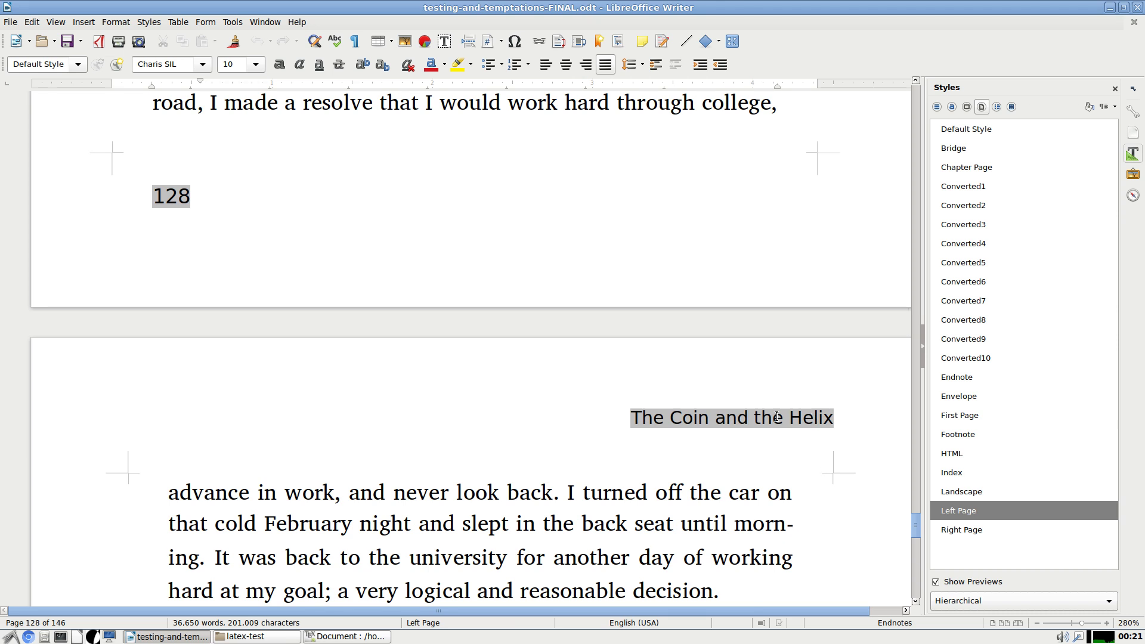
pyautogui.keyDown('ctrl'); pyautogui.scroll(1, 775, 414); pyautogui.keyUp('ctrl')
pyautogui.keyDown('ctrl'); pyautogui.scroll(-2, 775, 418); pyautogui.keyUp('ctrl')
pyautogui.keyDown('ctrl'); pyautogui.scroll(-1, 775, 416); pyautogui.keyUp('ctrl')
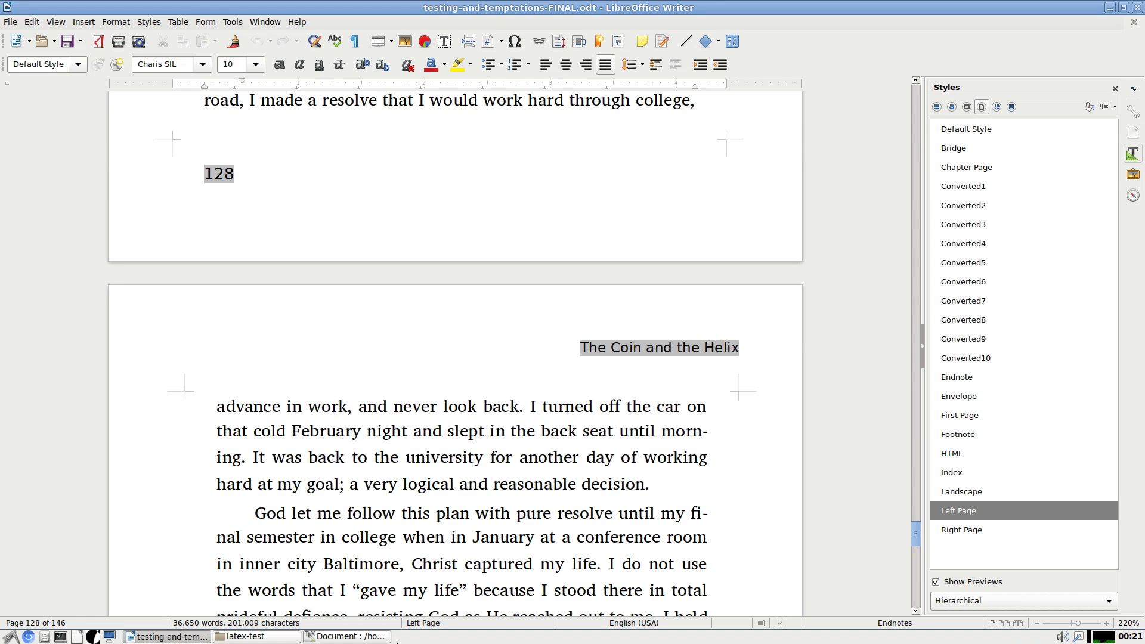
# Switch to test.tex in Texmaker and examine the preamble's geometry, font, and fancy header and footer definitions
pyautogui.click(347, 635)
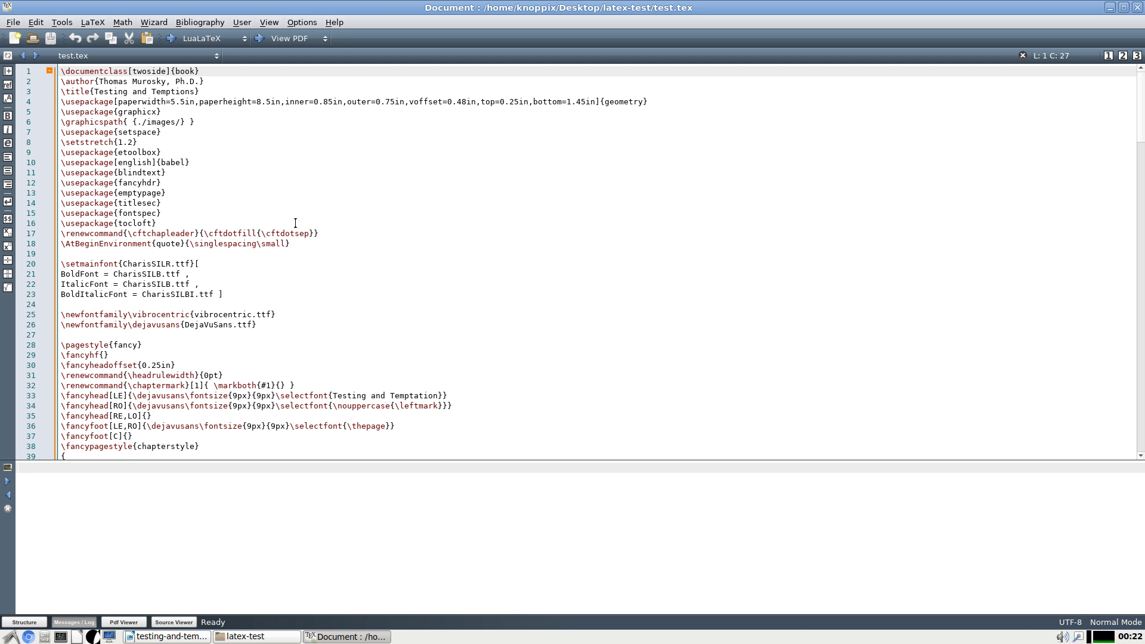
pyautogui.scroll(-6, 220, 126)
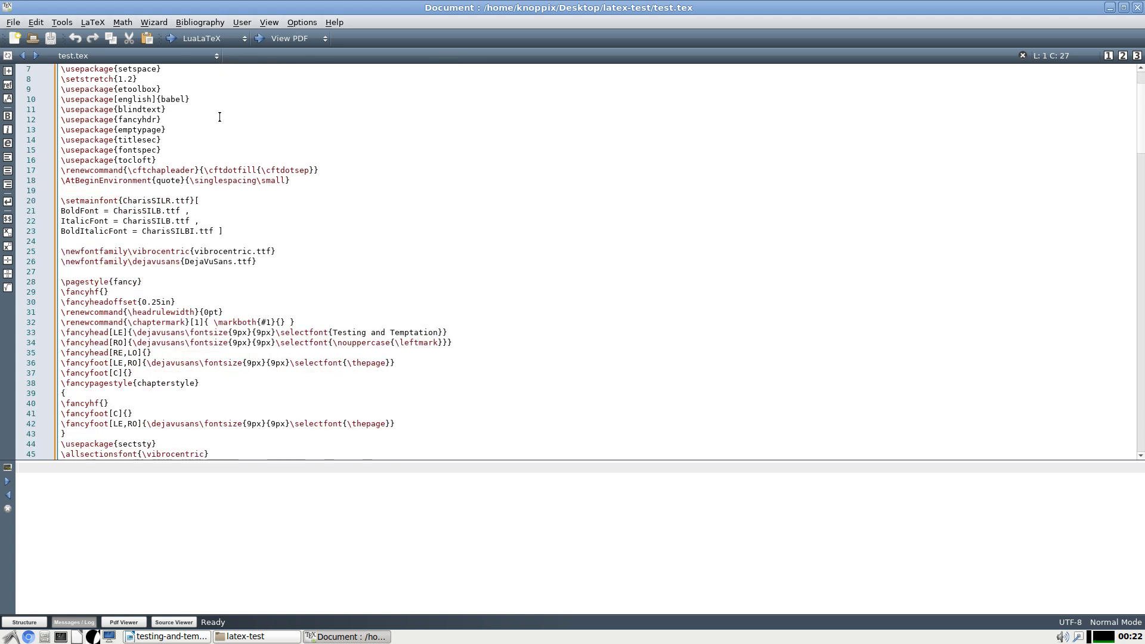
pyautogui.scroll(8, 110, 108)
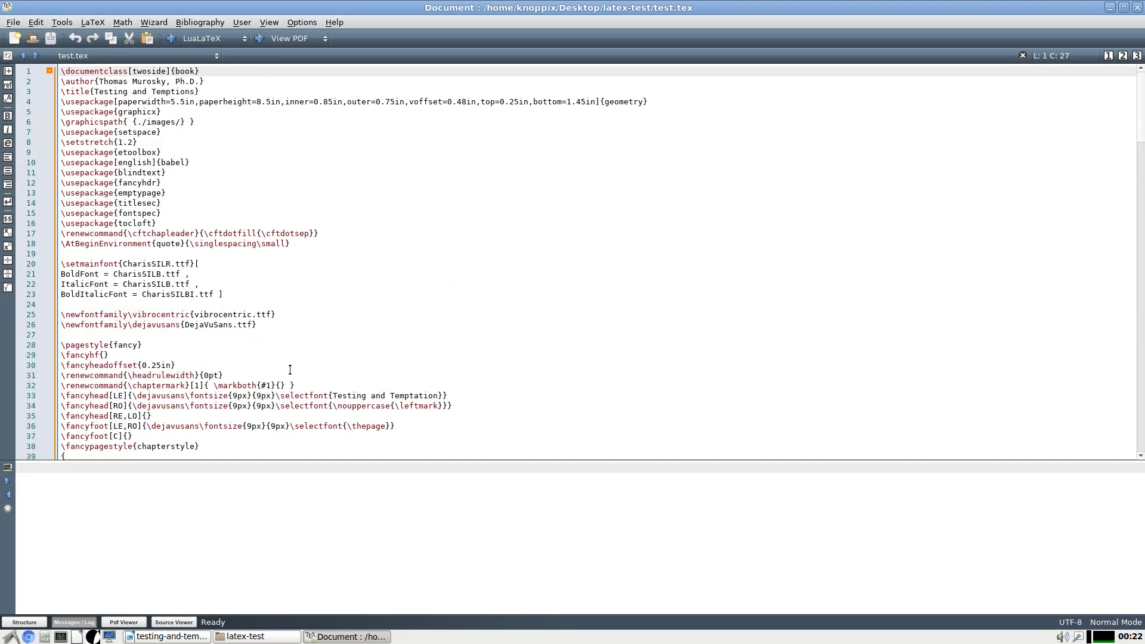
pyautogui.scroll(-3, 386, 256)
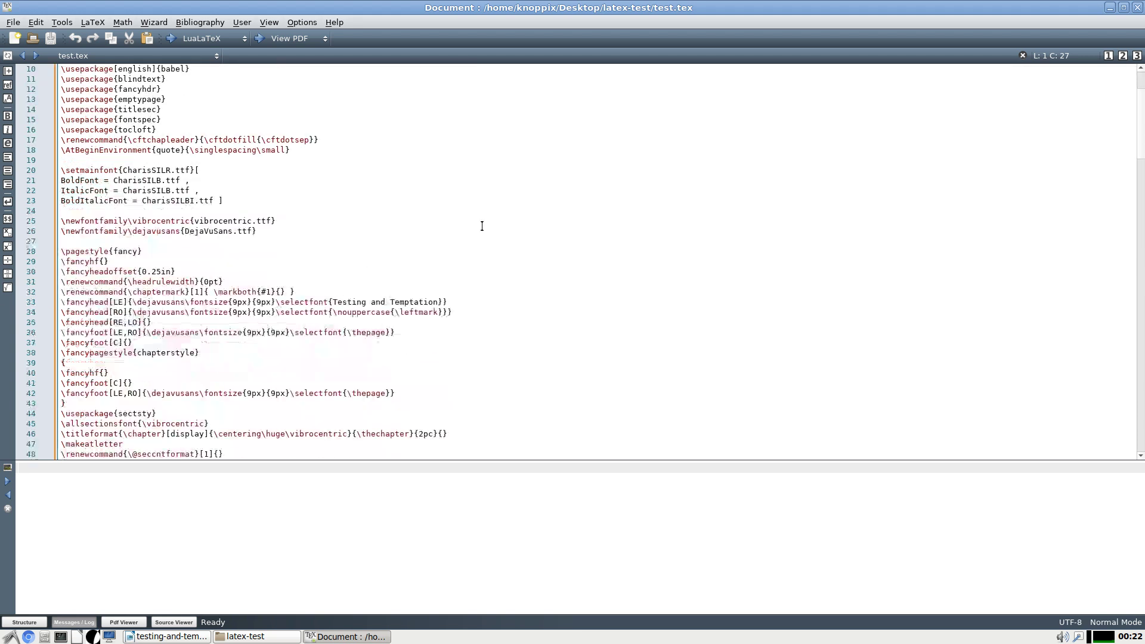
pyautogui.scroll(2, 518, 265)
pyautogui.scroll(-4, 435, 272)
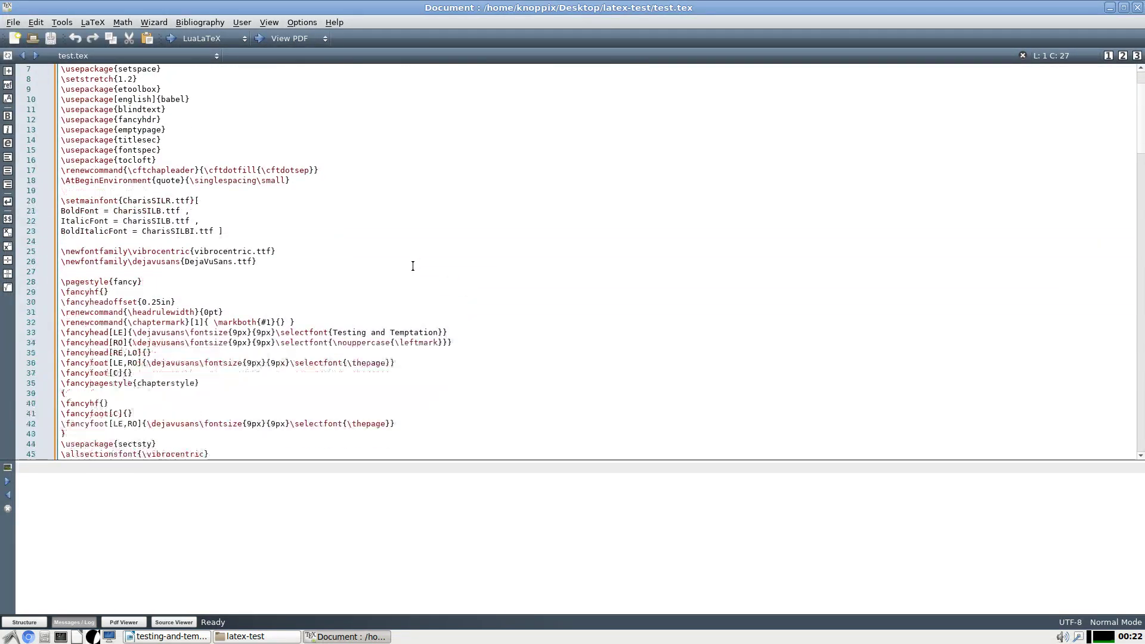
pyautogui.scroll(-3, 404, 297)
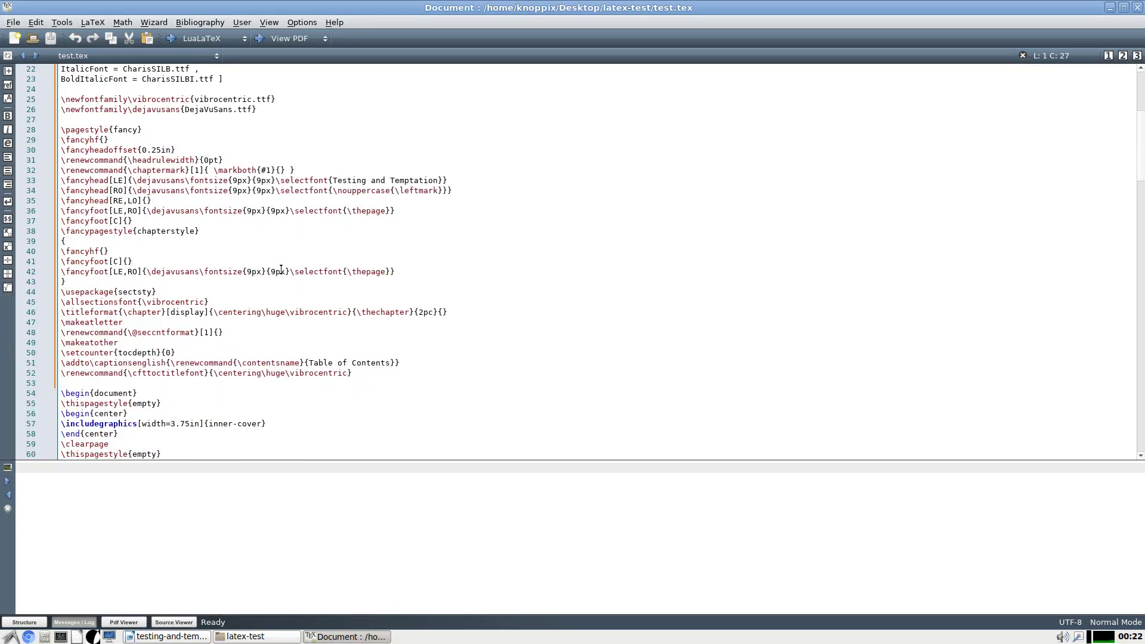
# Look through the body of test.tex, from the copyright page and Introduction to the Chapter Summary and end of the document
pyautogui.scroll(-3, 90, 454)
pyautogui.scroll(-10, 273, 341)
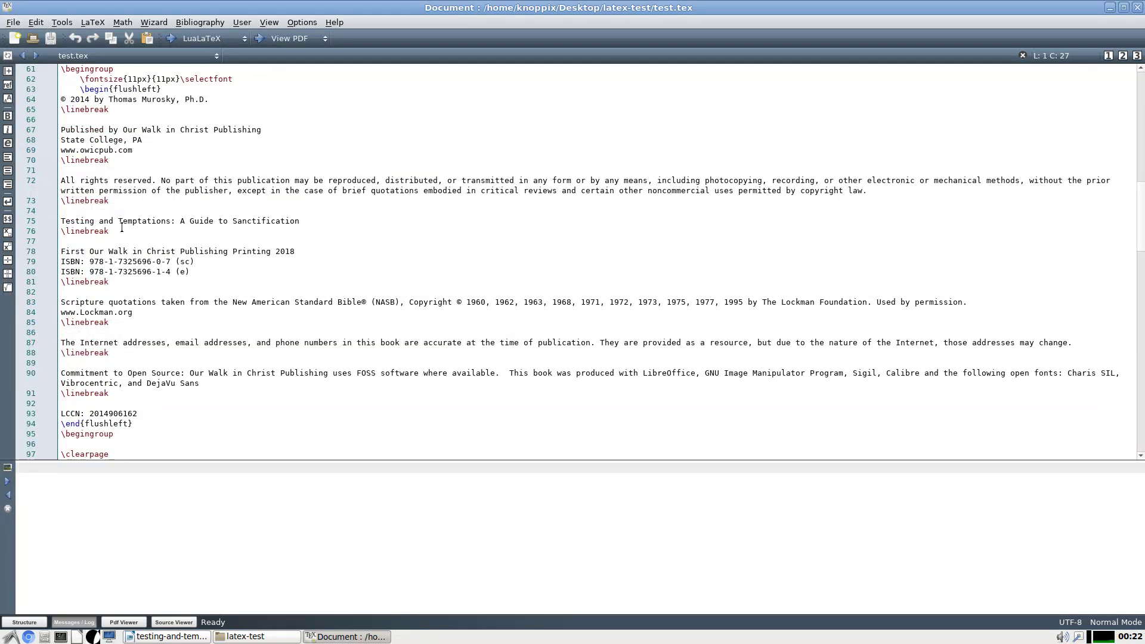
pyautogui.scroll(-9, 121, 227)
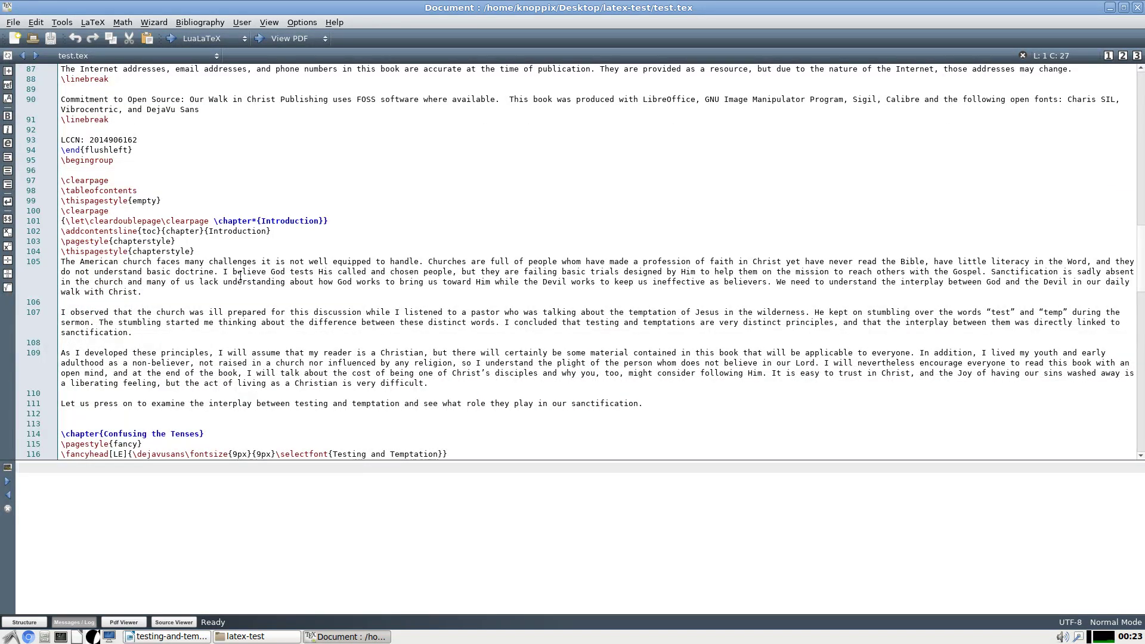
pyautogui.scroll(-7, 274, 289)
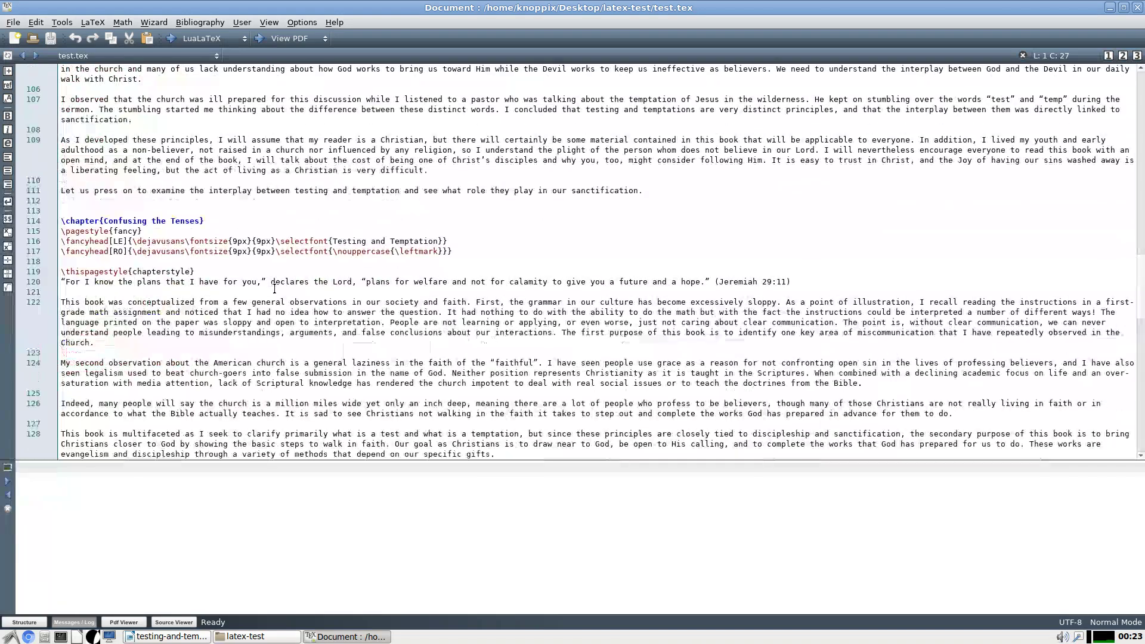
pyautogui.scroll(-10, 274, 289)
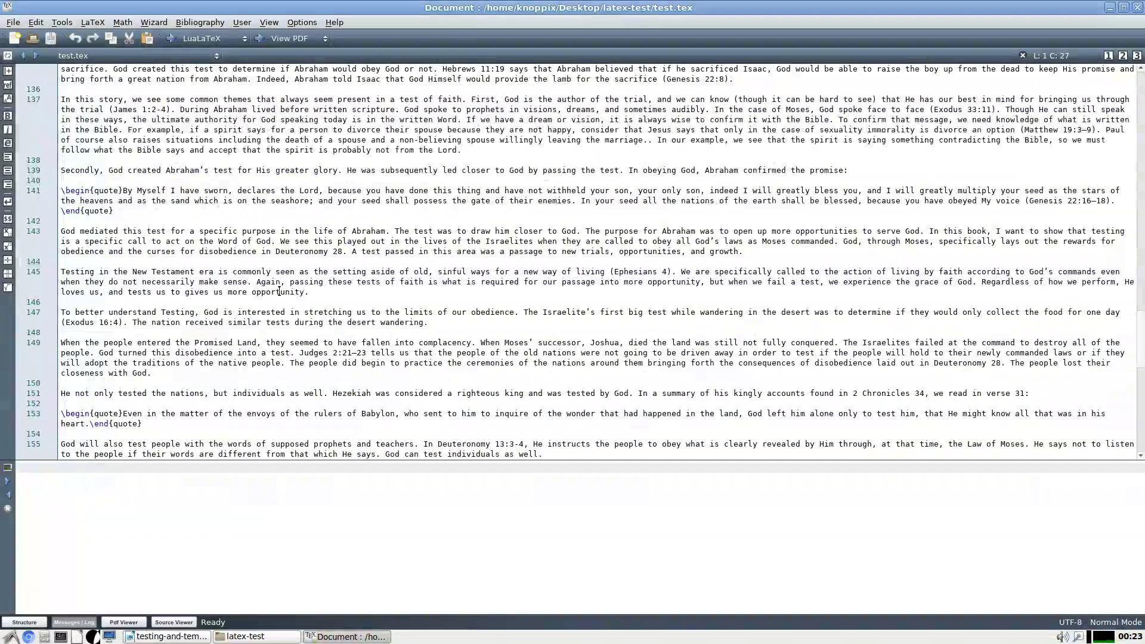
pyautogui.scroll(-10, 279, 291)
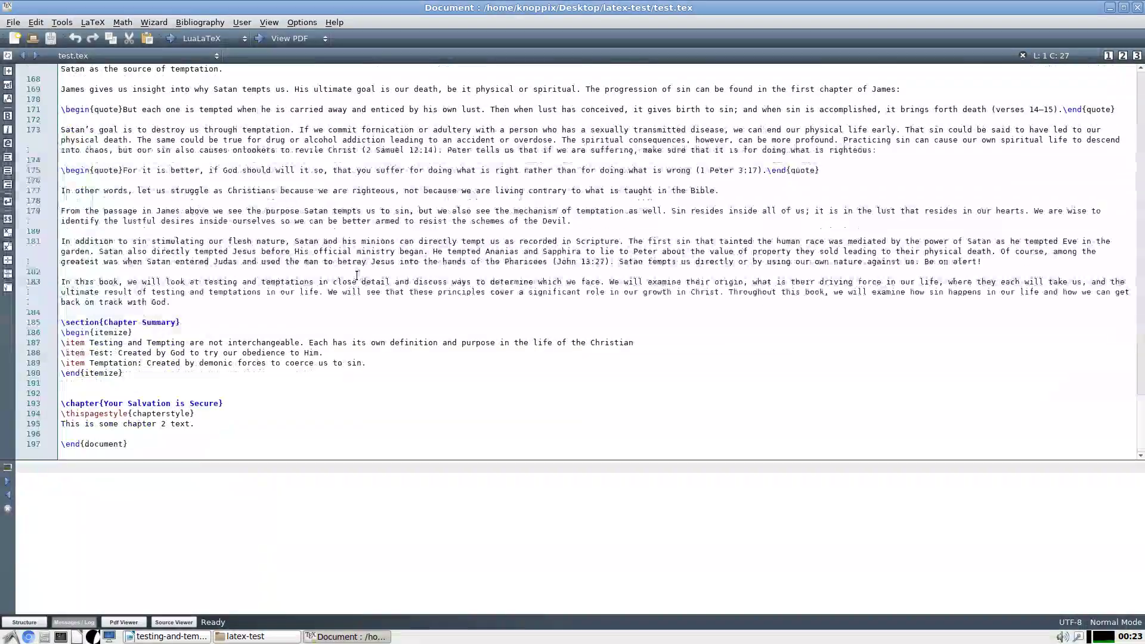
pyautogui.scroll(6, 357, 275)
# Open test.pdf from the latex-test folder in Okular and view its title page, copyright page and Table of Contents
pyautogui.click(269, 636)
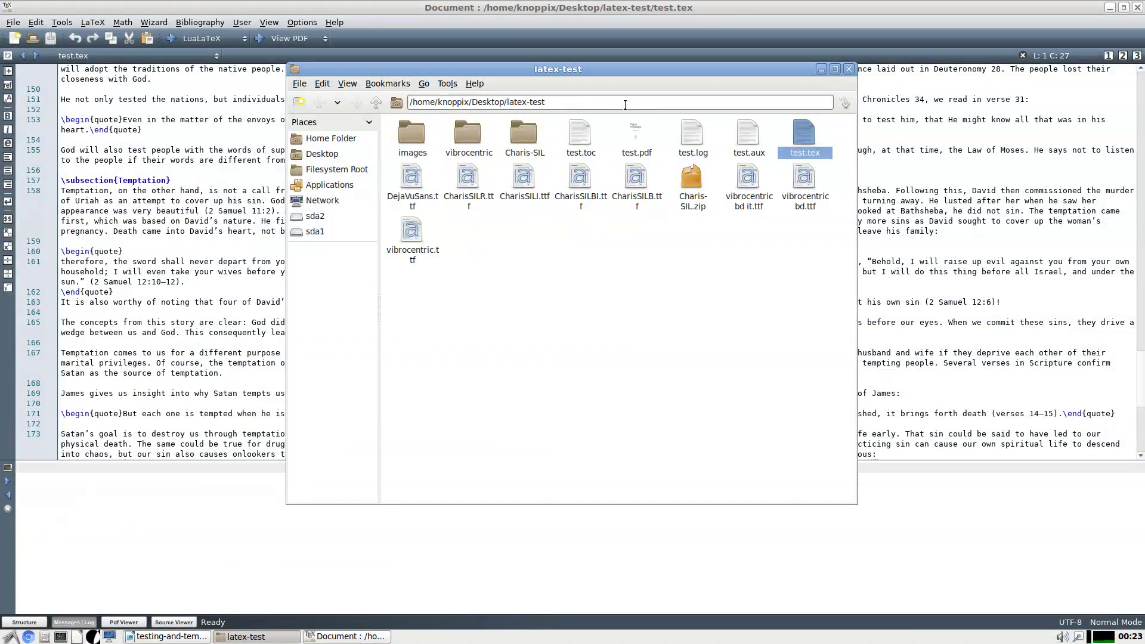
pyautogui.click(636, 149)
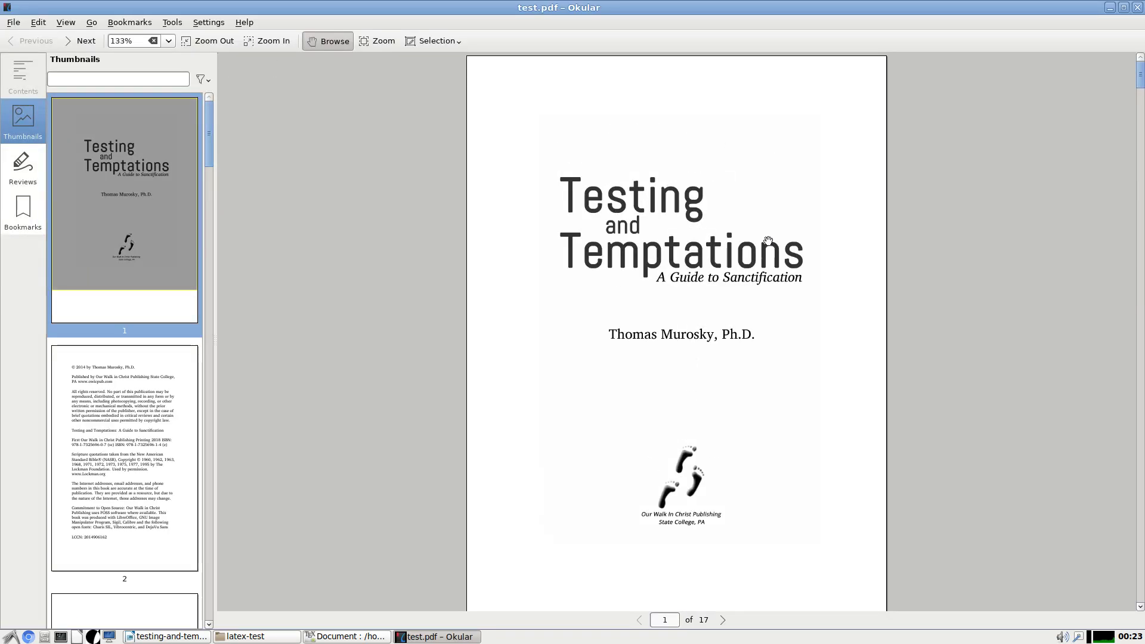
pyautogui.scroll(-10, 769, 242)
pyautogui.scroll(-10, 776, 244)
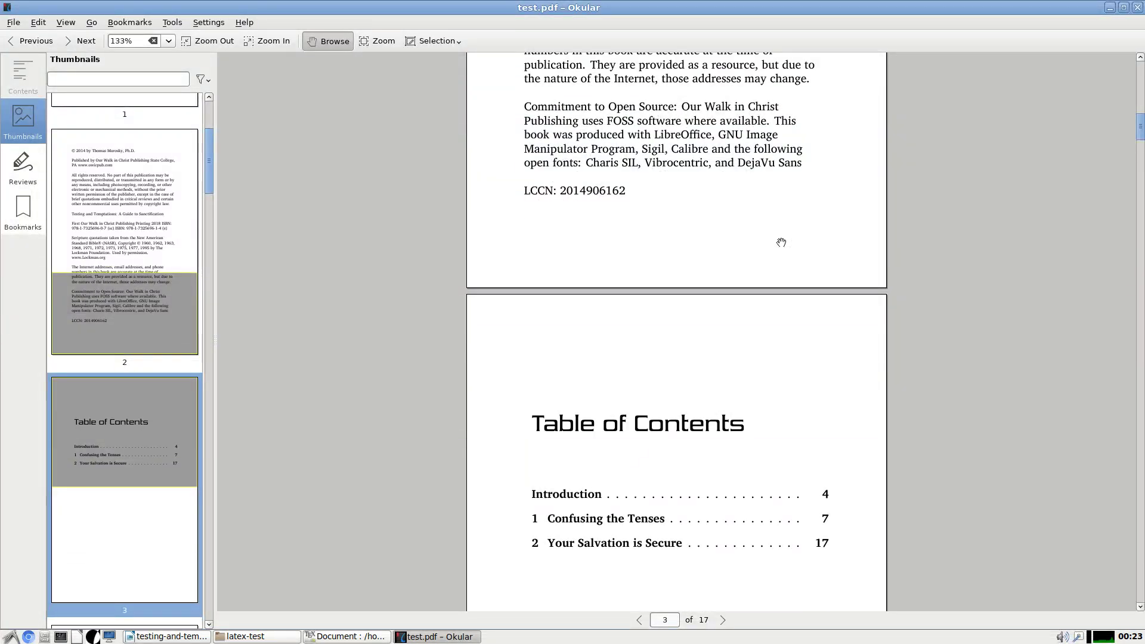
pyautogui.scroll(-5, 780, 242)
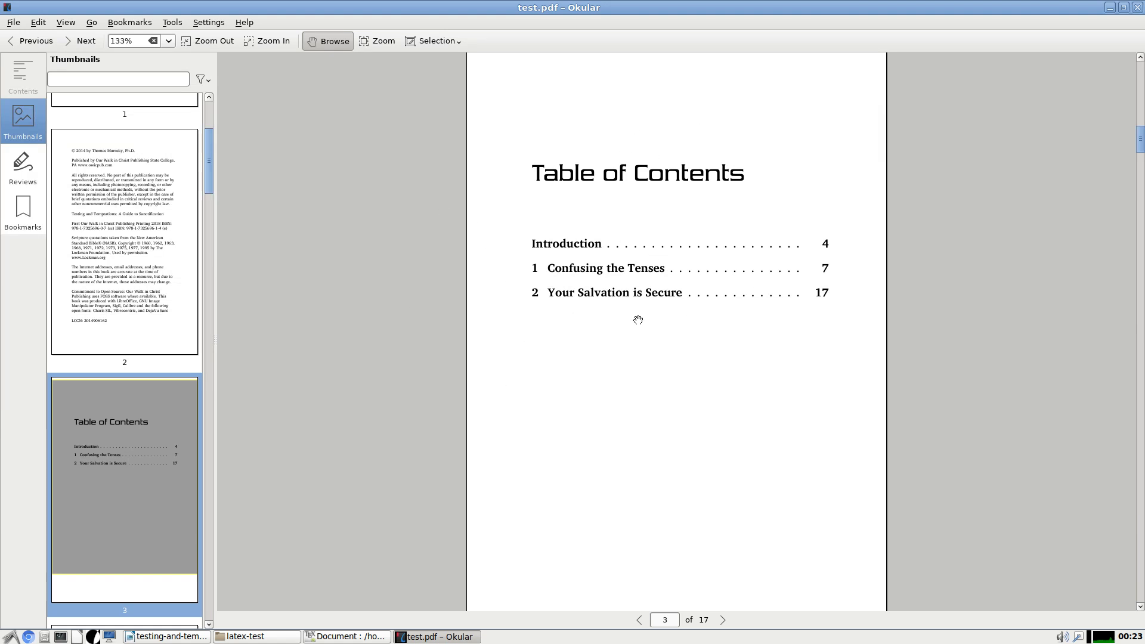
# Review the Introduction pages, page 6 and the opening of the "Confusing the Tenses" chapter in the PDF
pyautogui.scroll(-10, 769, 260)
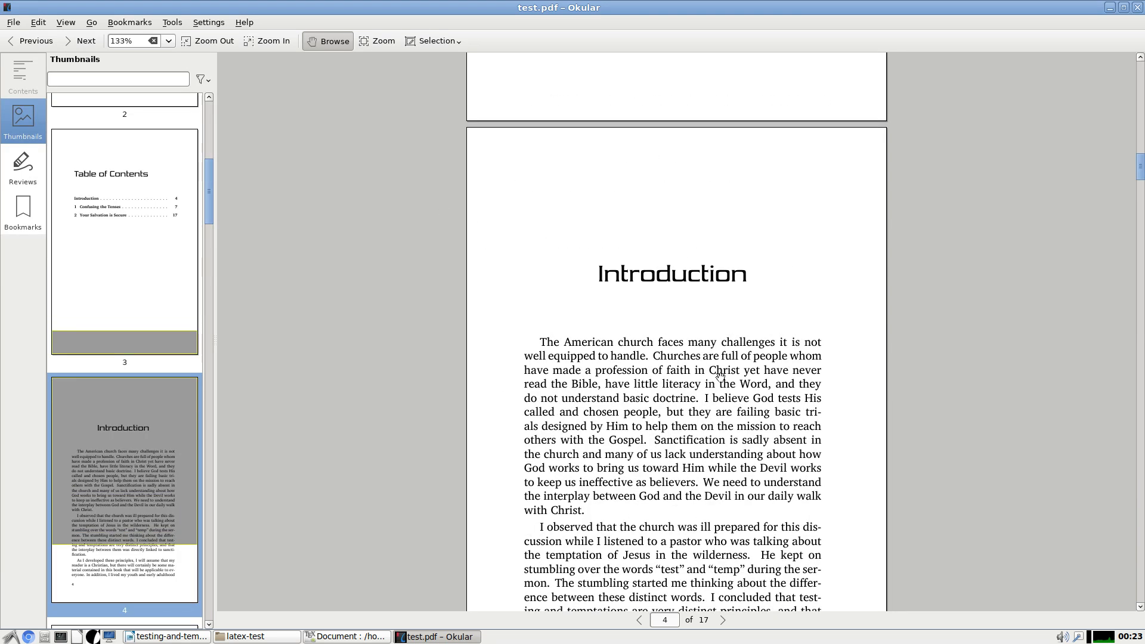
pyautogui.scroll(-10, 720, 374)
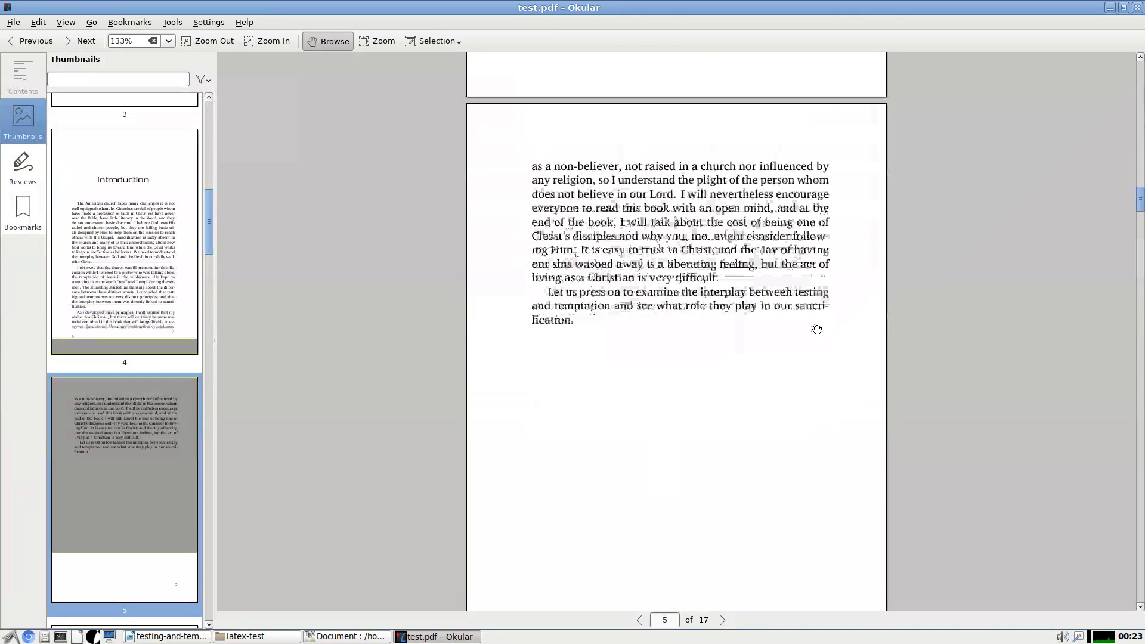
pyautogui.scroll(2, 817, 329)
pyautogui.scroll(-5, 822, 325)
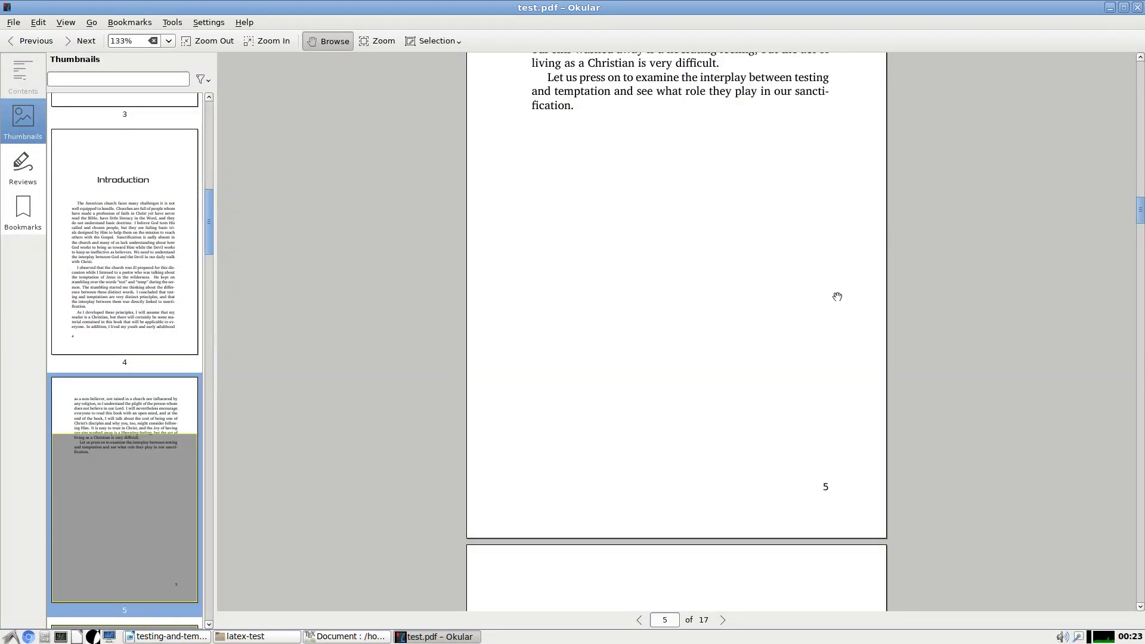
pyautogui.scroll(-10, 769, 355)
pyautogui.scroll(1, 769, 354)
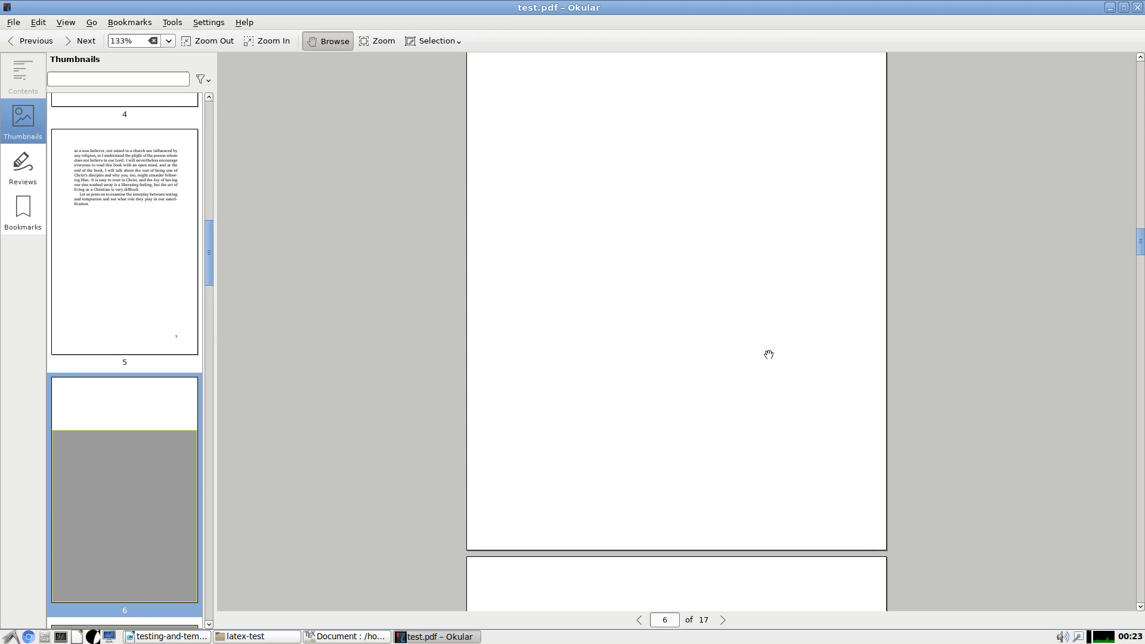
pyautogui.scroll(3, 769, 354)
pyautogui.scroll(-1, 766, 356)
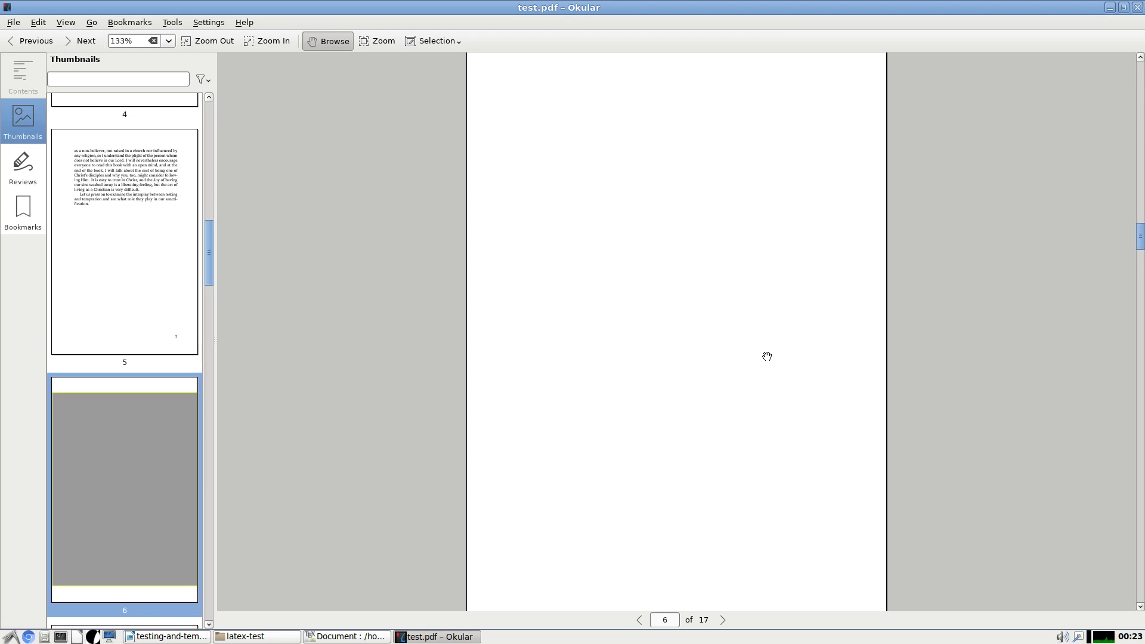
pyautogui.scroll(-6, 769, 354)
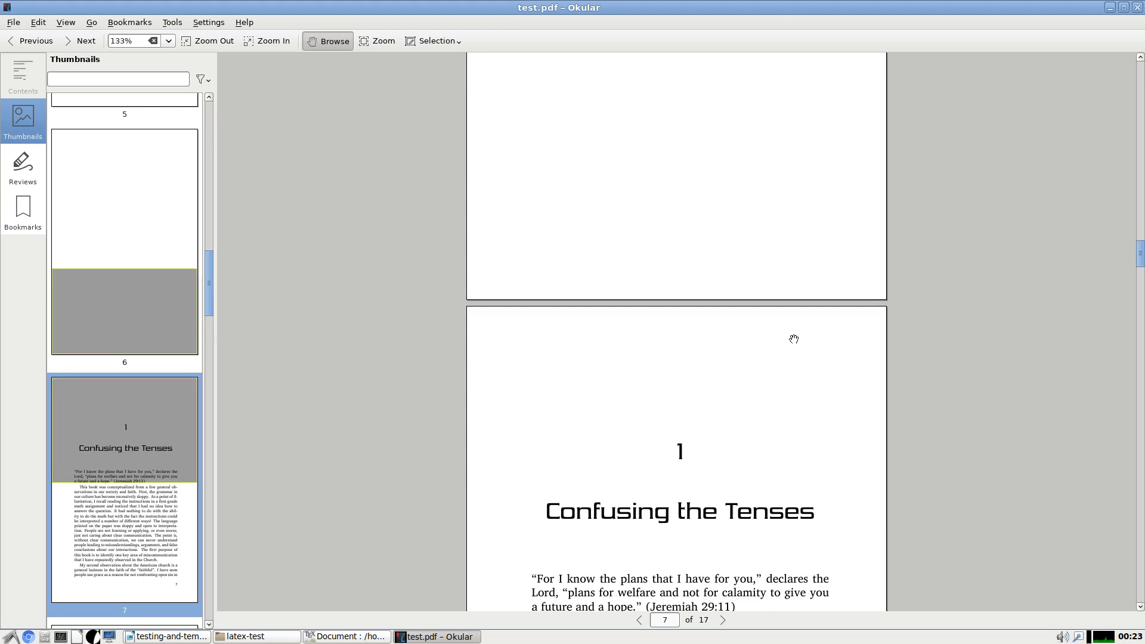
pyautogui.scroll(-6, 795, 337)
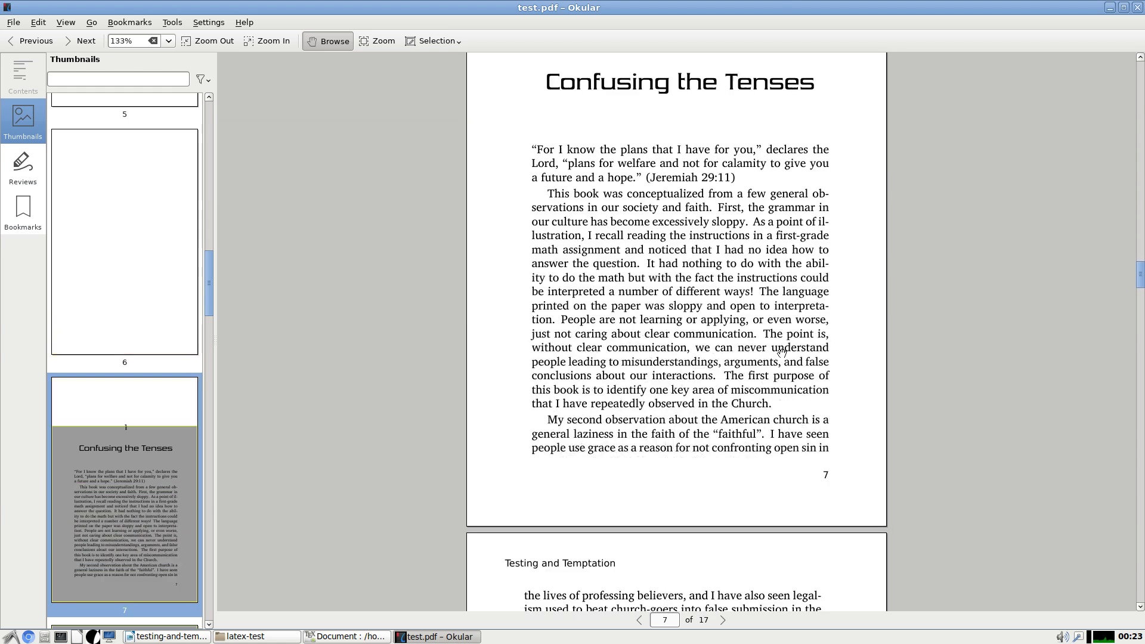
pyautogui.scroll(3, 808, 436)
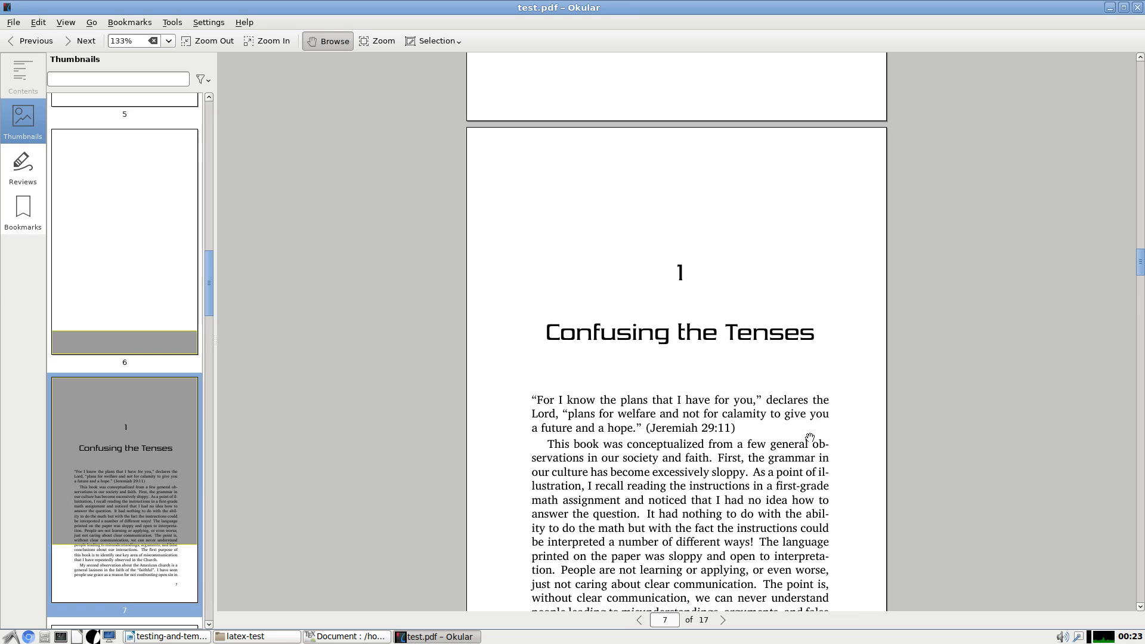
# Go back to the Introduction and recheck the page numbering and page breaks leading up to chapter 1
pyautogui.scroll(20, 804, 440)
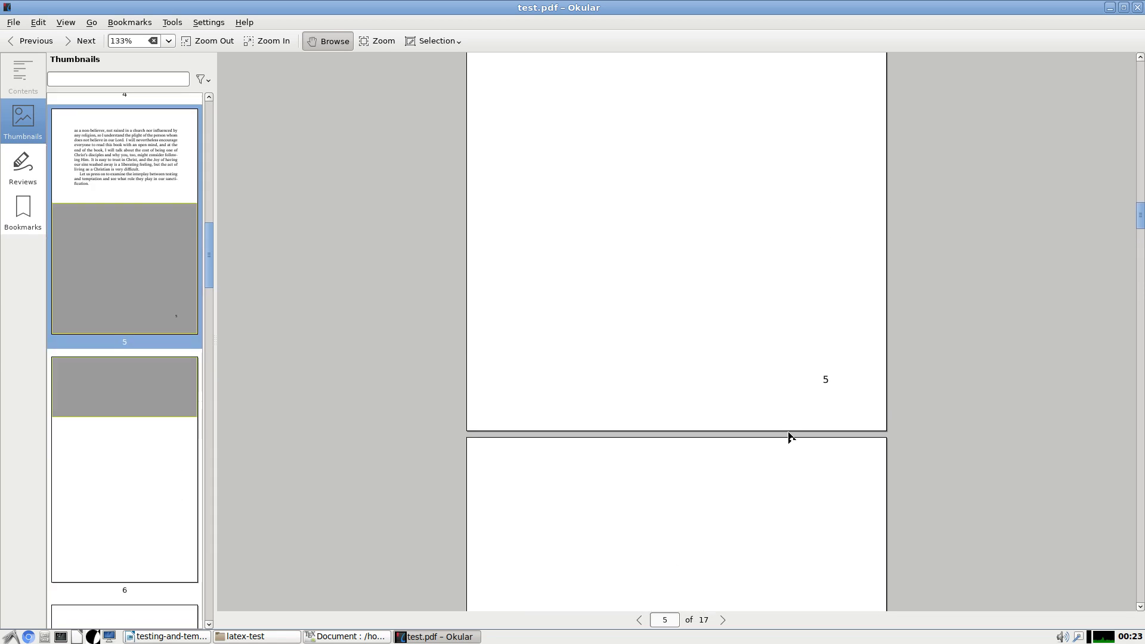
pyautogui.scroll(10, 791, 428)
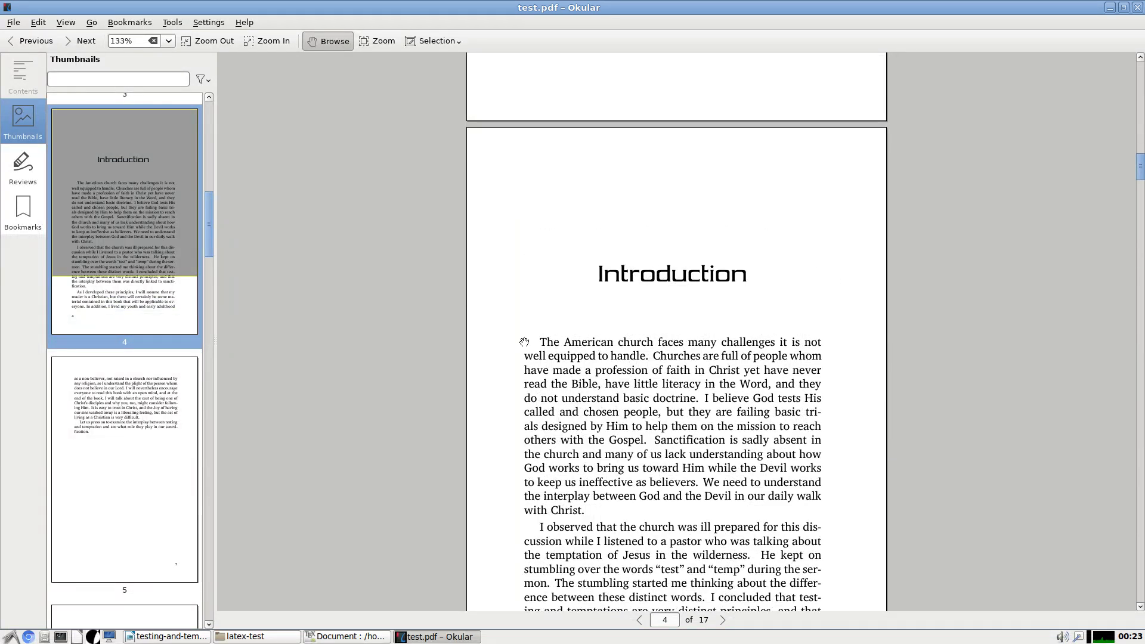
pyautogui.scroll(4, 628, 454)
pyautogui.scroll(-2, 734, 542)
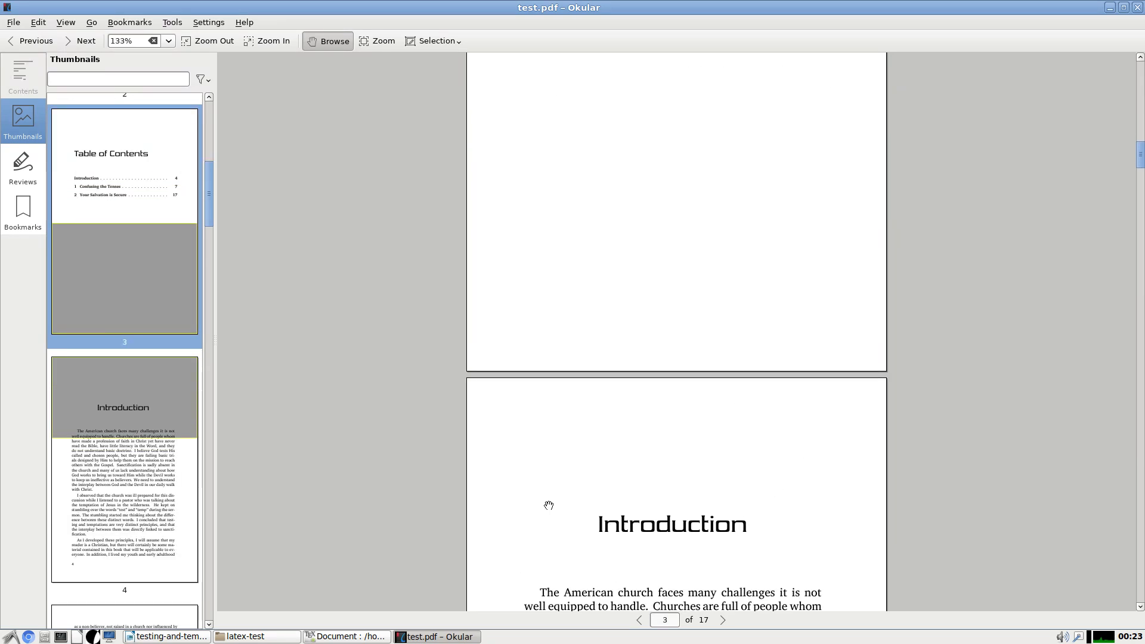
pyautogui.scroll(-12, 806, 475)
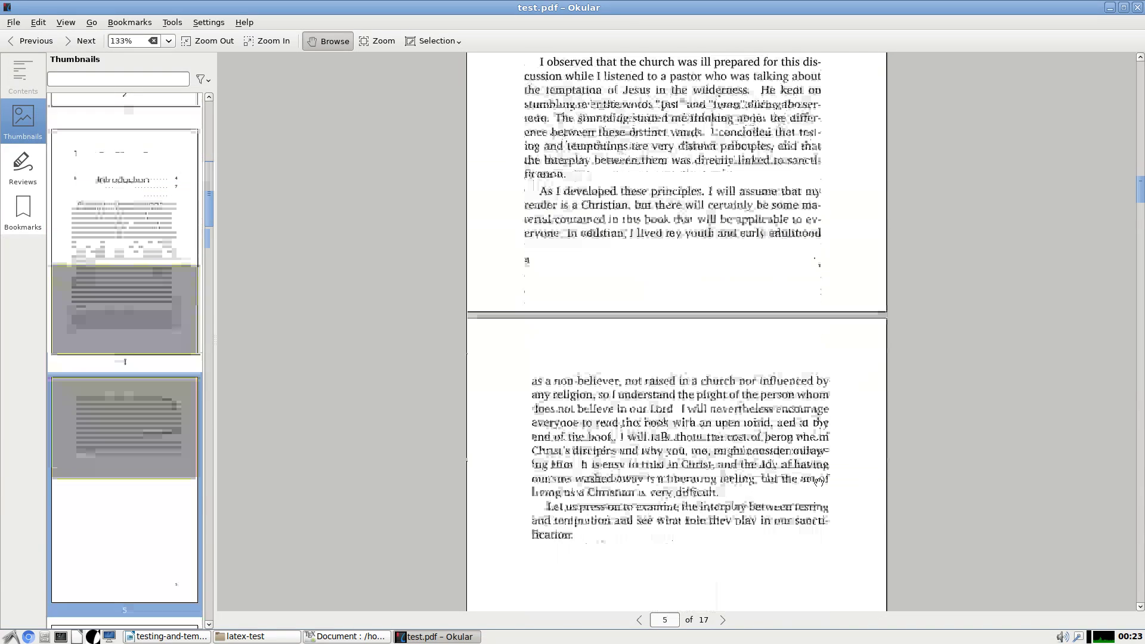
pyautogui.scroll(-10, 818, 492)
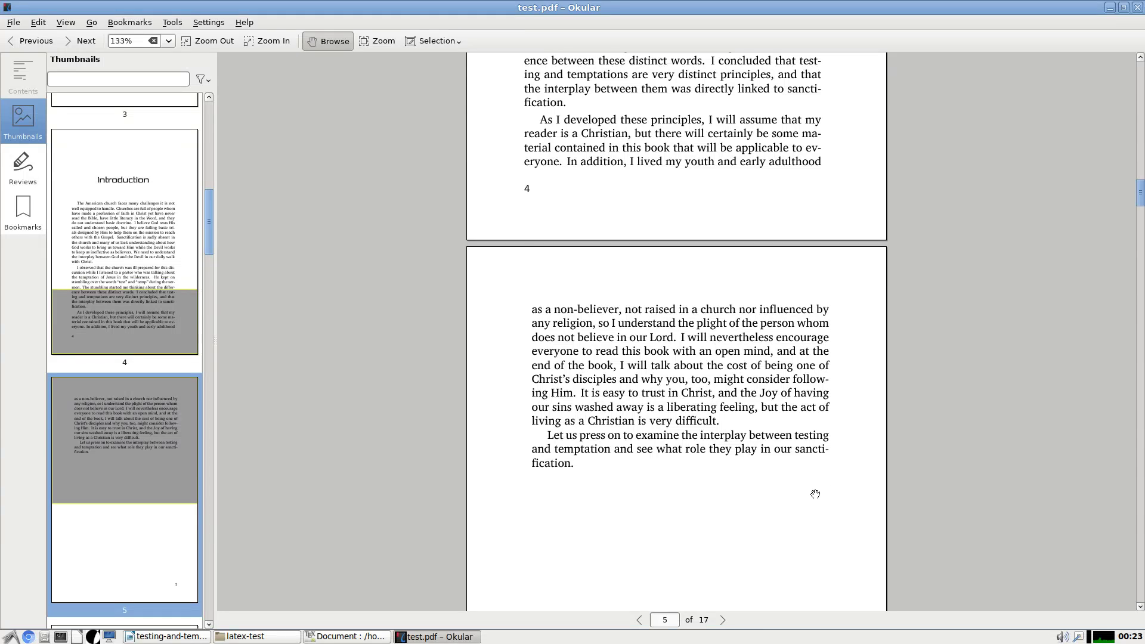
pyautogui.scroll(-12, 825, 489)
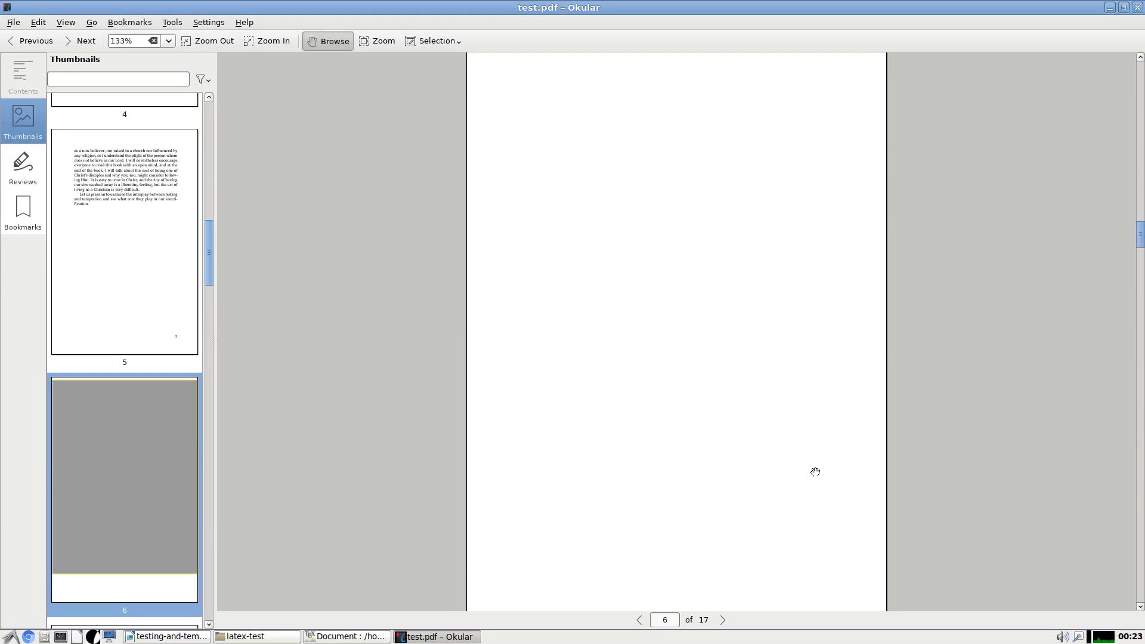
pyautogui.scroll(-3, 809, 479)
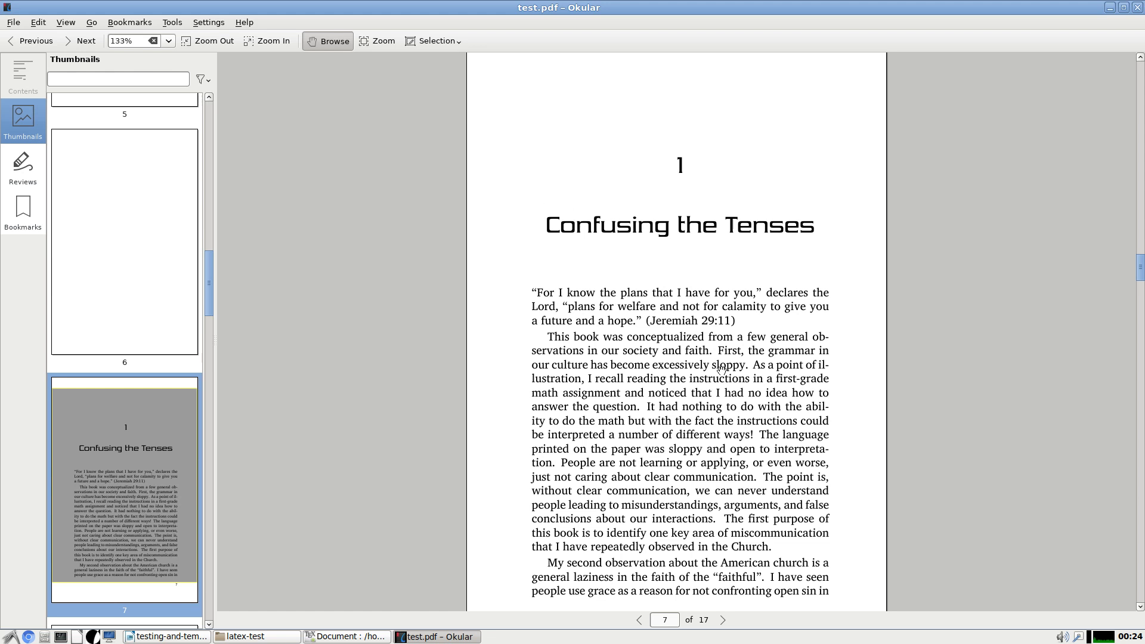
# Examine the page numbers and running headers on pages 7 to 9, including "Testing and Temptation" and "Confusing the Tenses"
pyautogui.scroll(-10, 616, 323)
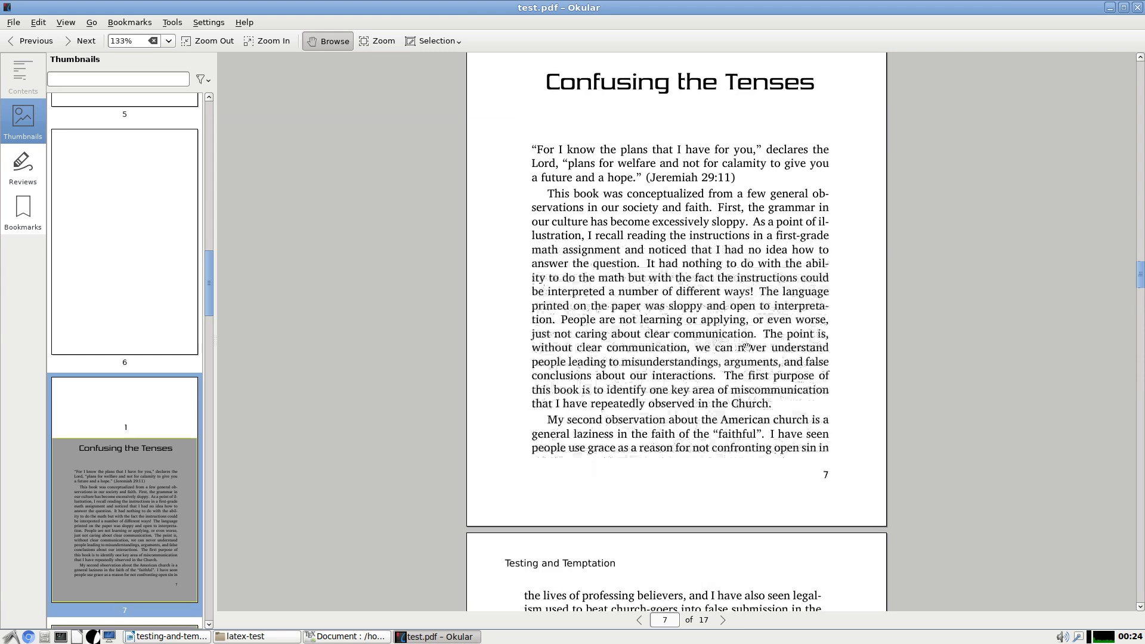
pyautogui.scroll(10, 800, 328)
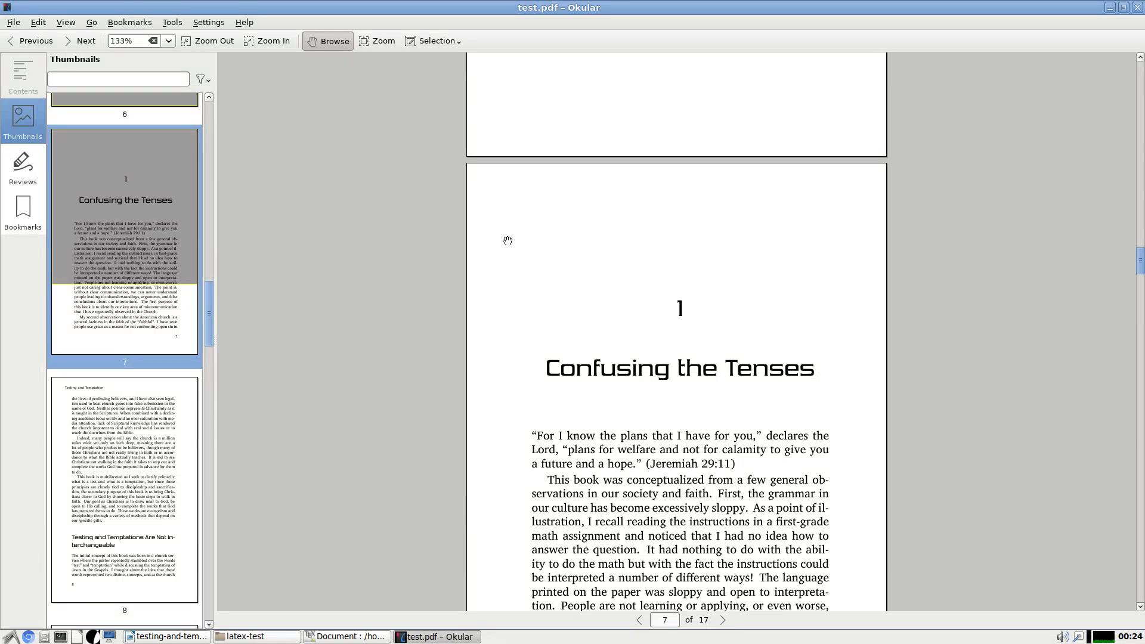
pyautogui.scroll(-5, 801, 351)
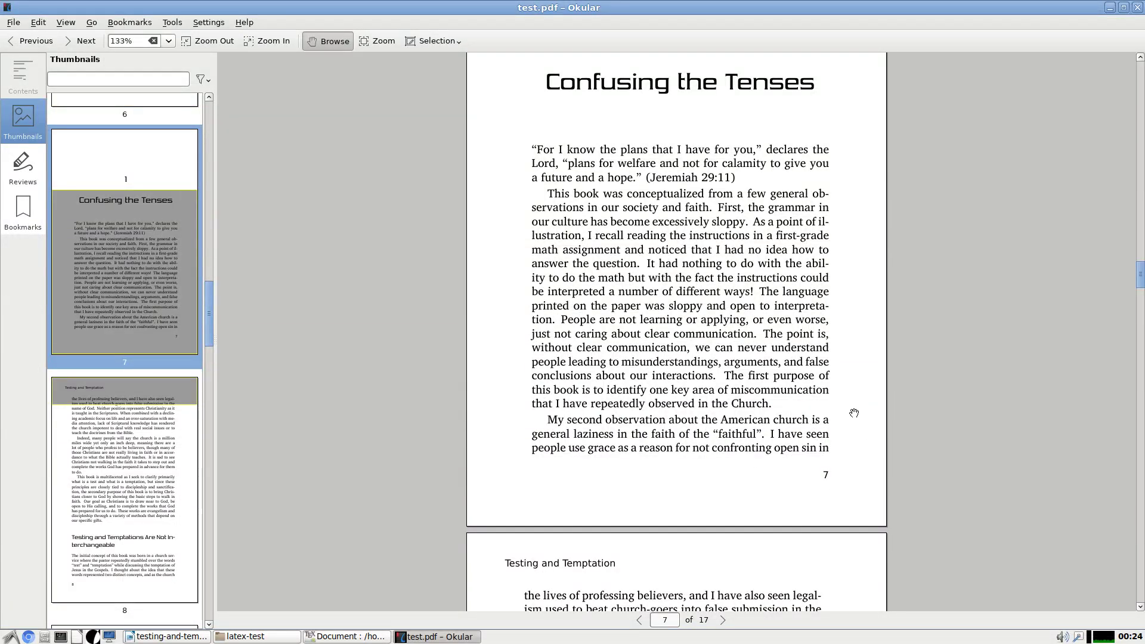
pyautogui.scroll(-5, 834, 470)
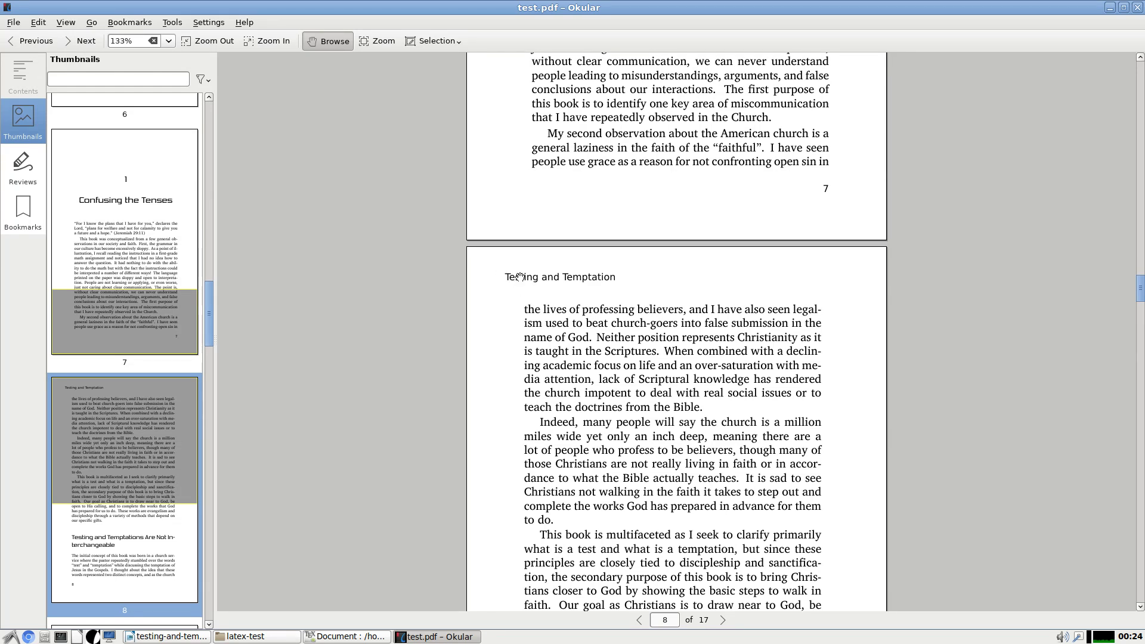
pyautogui.scroll(-7, 611, 290)
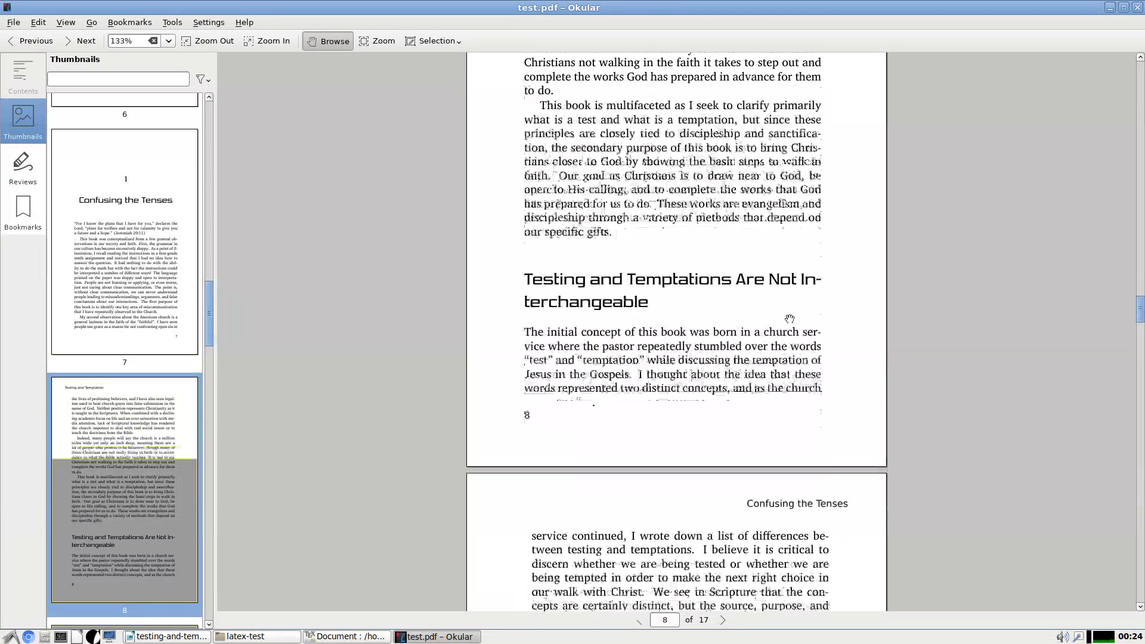
# Review the rest of the PDF chapter from page 8 to the Chapter Summary on page 15, and return to the title page
pyautogui.scroll(-11, 535, 422)
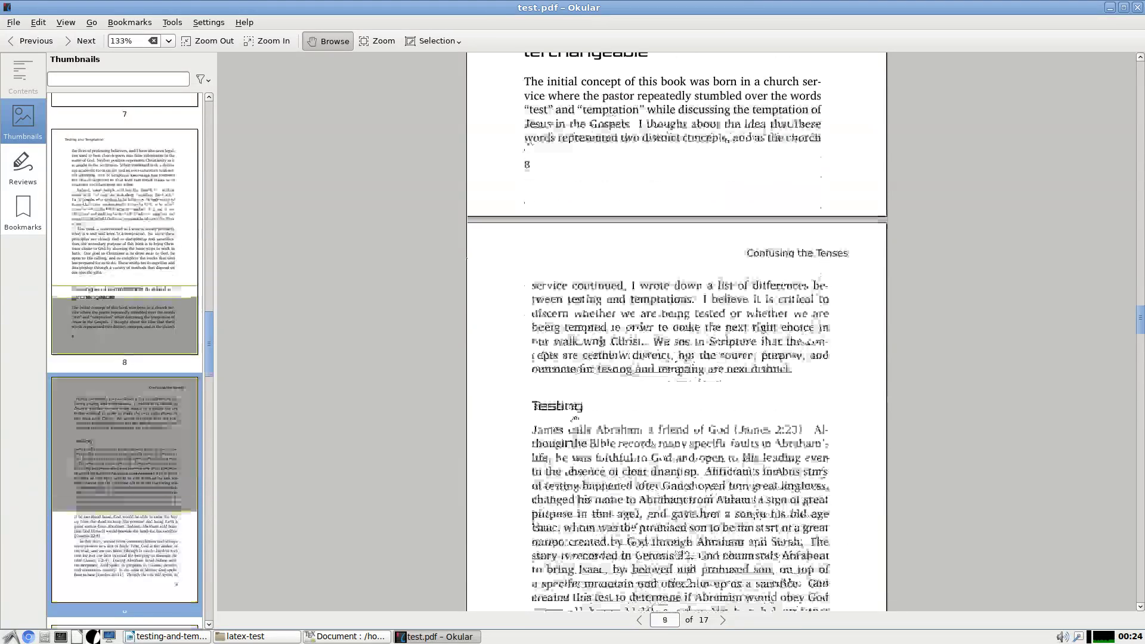
pyautogui.scroll(-10, 859, 363)
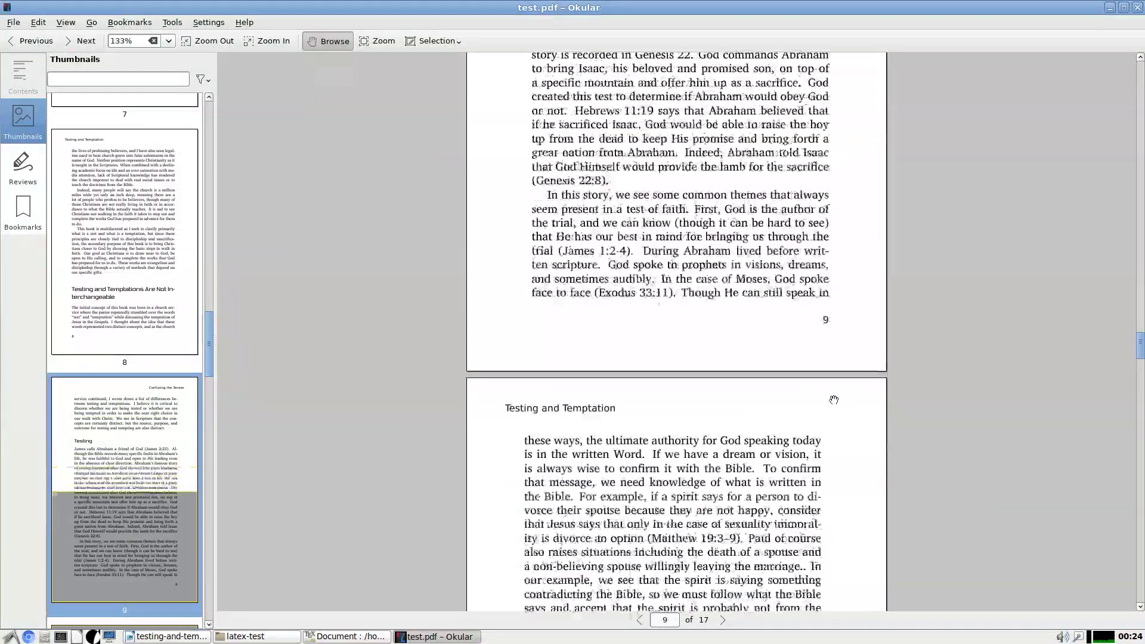
pyautogui.scroll(-8, 807, 381)
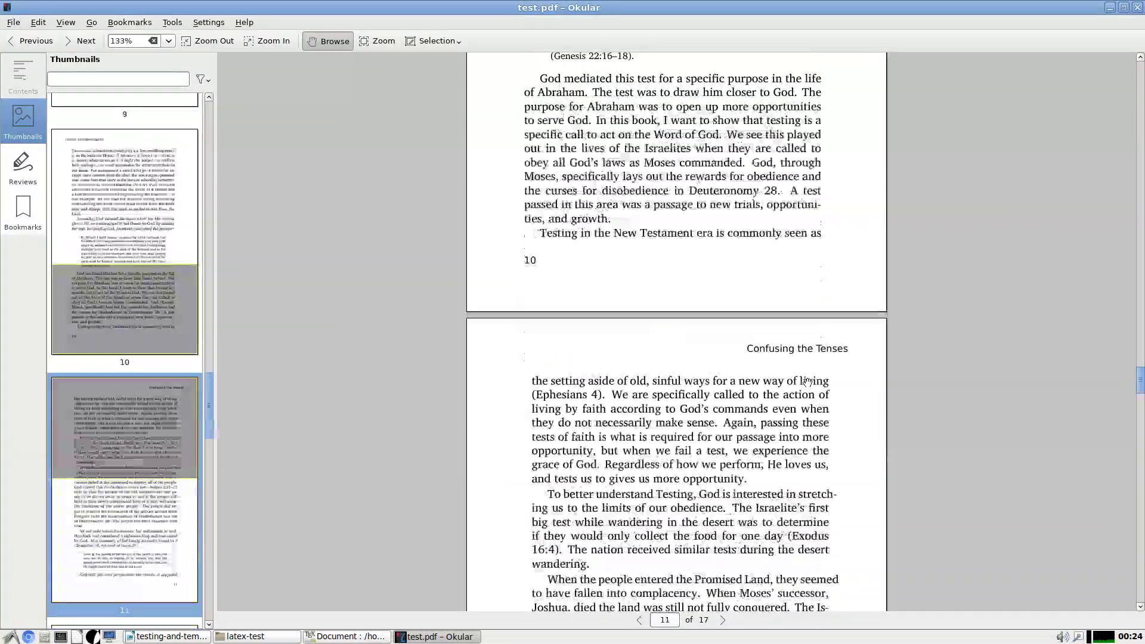
pyautogui.scroll(4, 557, 157)
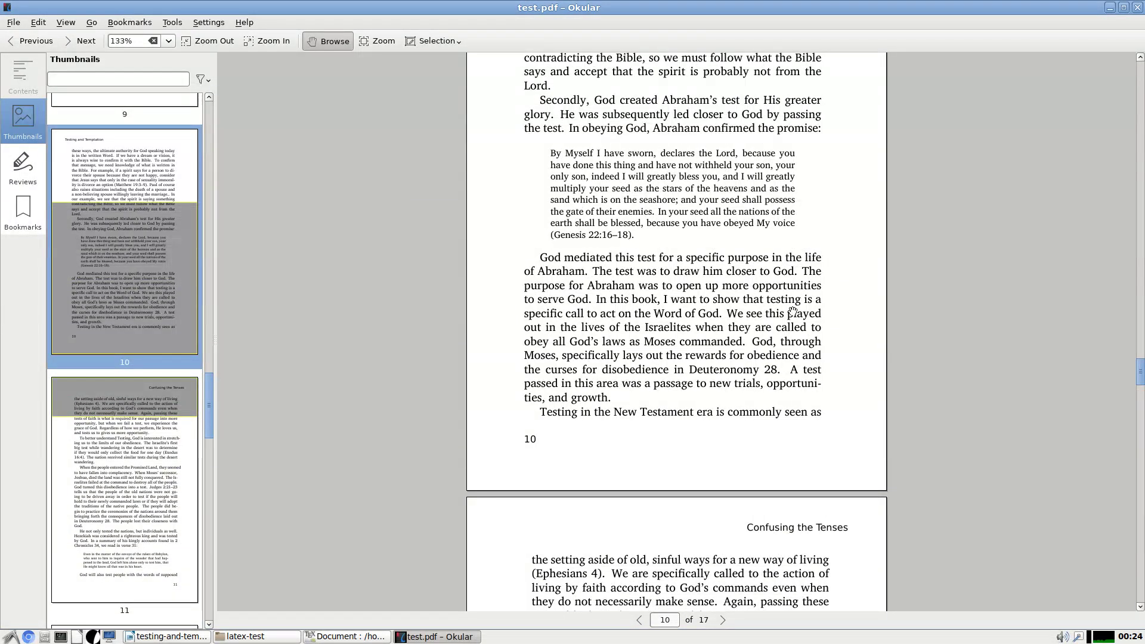
pyautogui.scroll(-15, 793, 310)
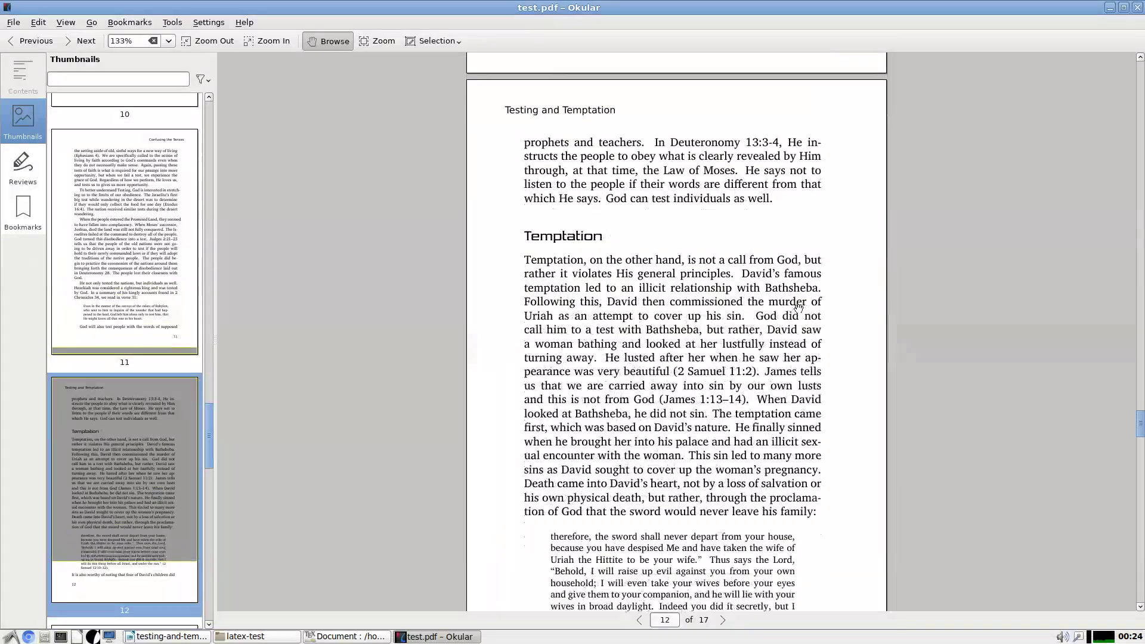
pyautogui.scroll(-15, 798, 306)
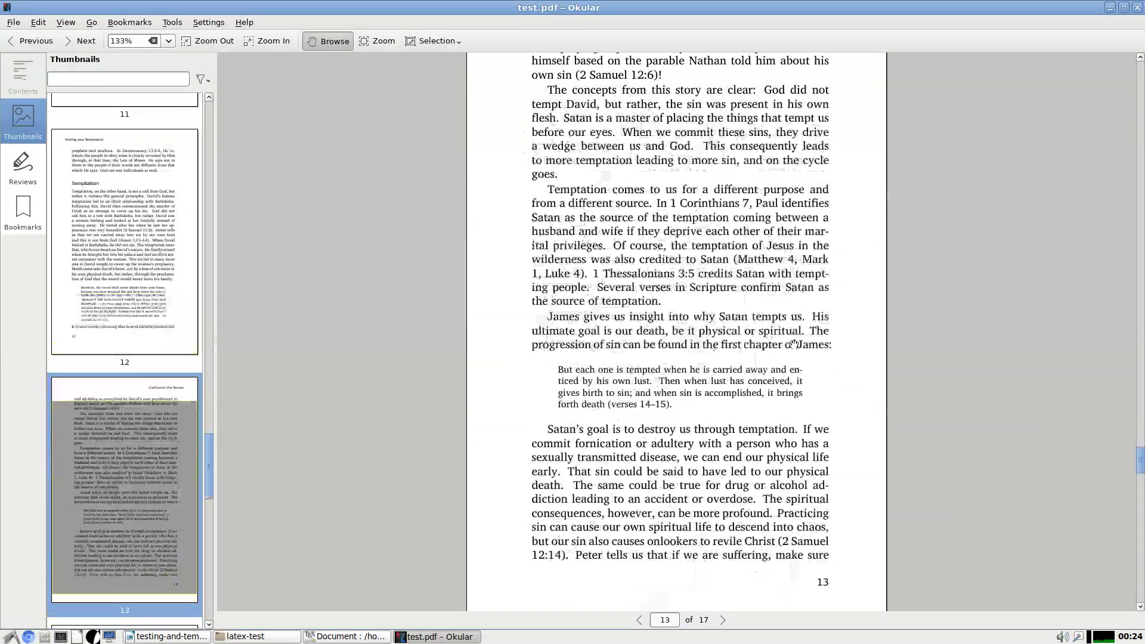
pyautogui.scroll(-15, 794, 344)
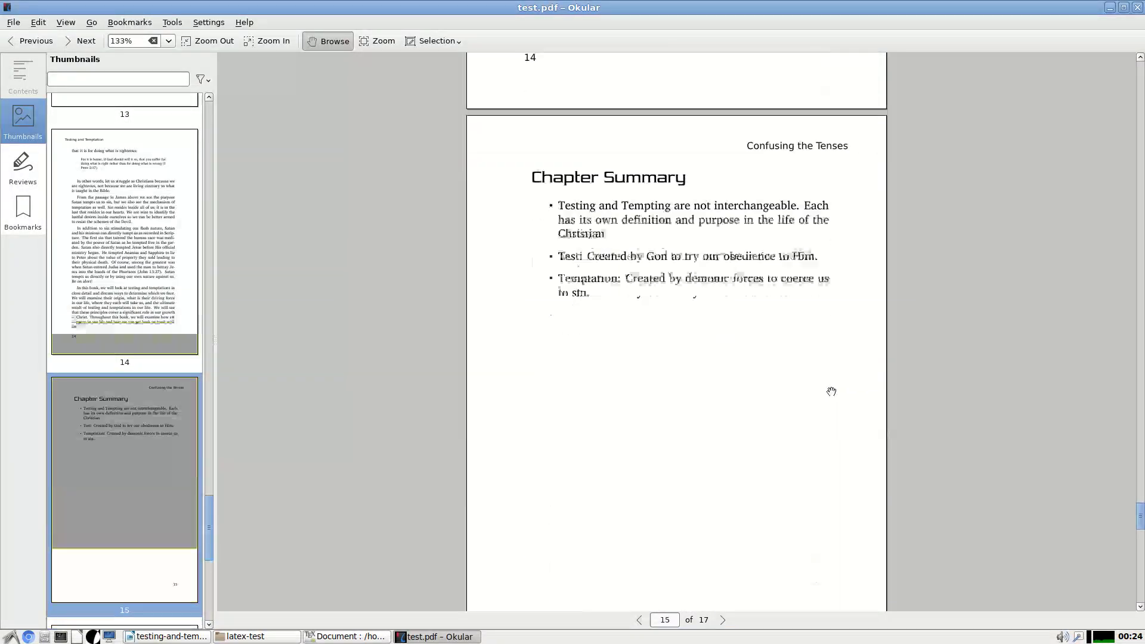
pyautogui.scroll(1, 831, 391)
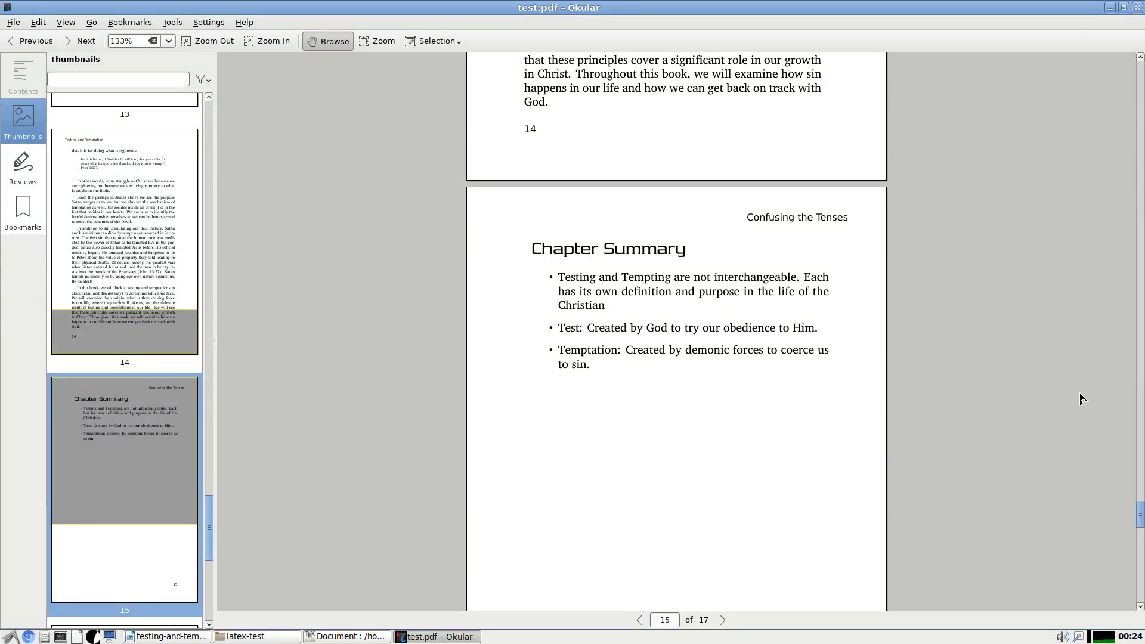
pyautogui.moveTo(1139, 518); pyautogui.dragTo(1139, 73)
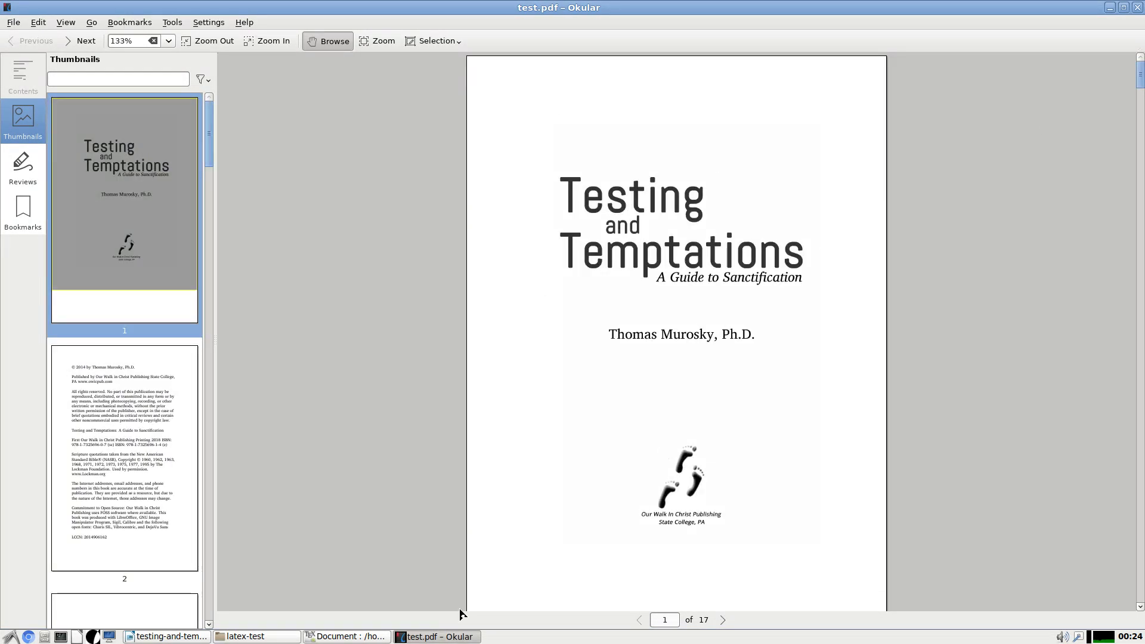
# Switch to test.tex in the LaTeX editor and examine the "Confusing the Tenses" section and quote markup, the front matter and the preamble
pyautogui.click(349, 636)
pyautogui.scroll(10, 573, 263)
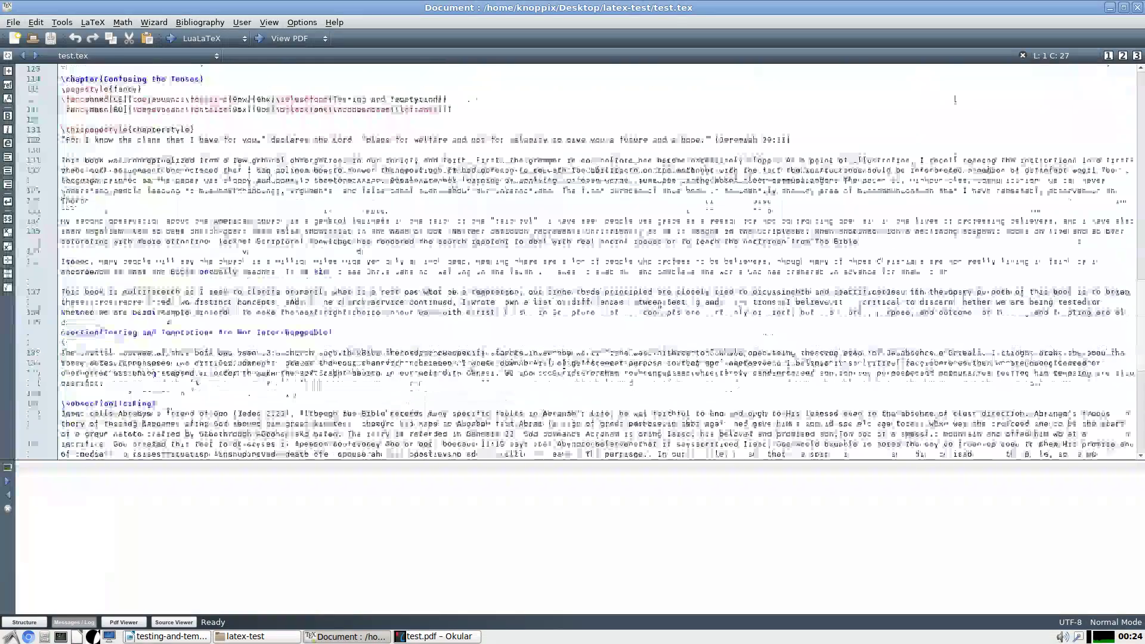
pyautogui.scroll(-4, 123, 216)
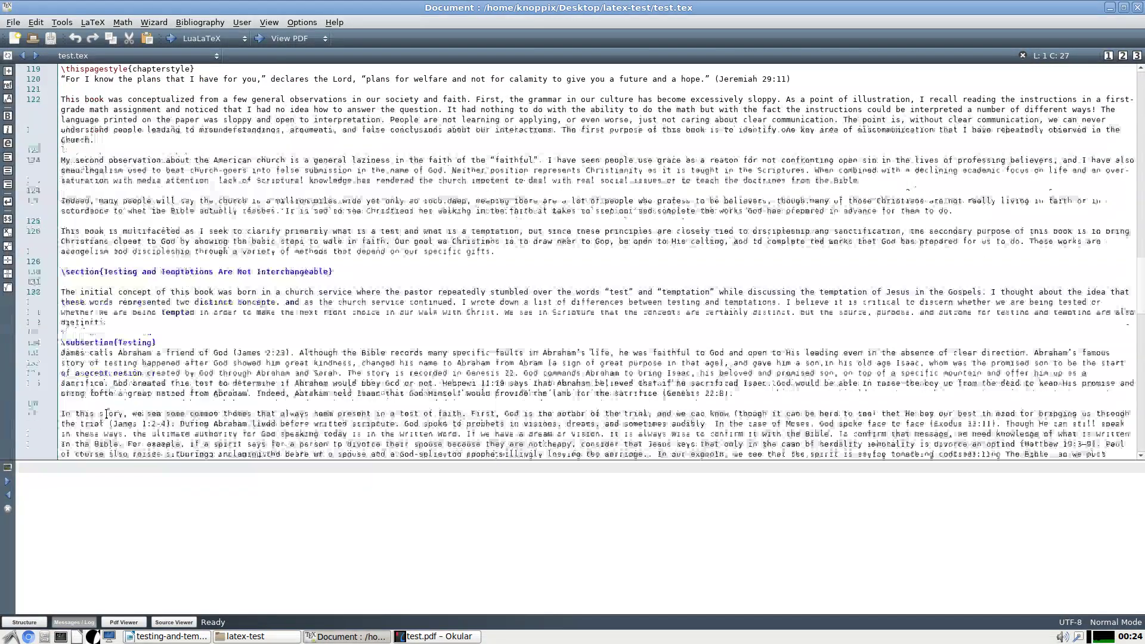
pyautogui.scroll(-3, 103, 366)
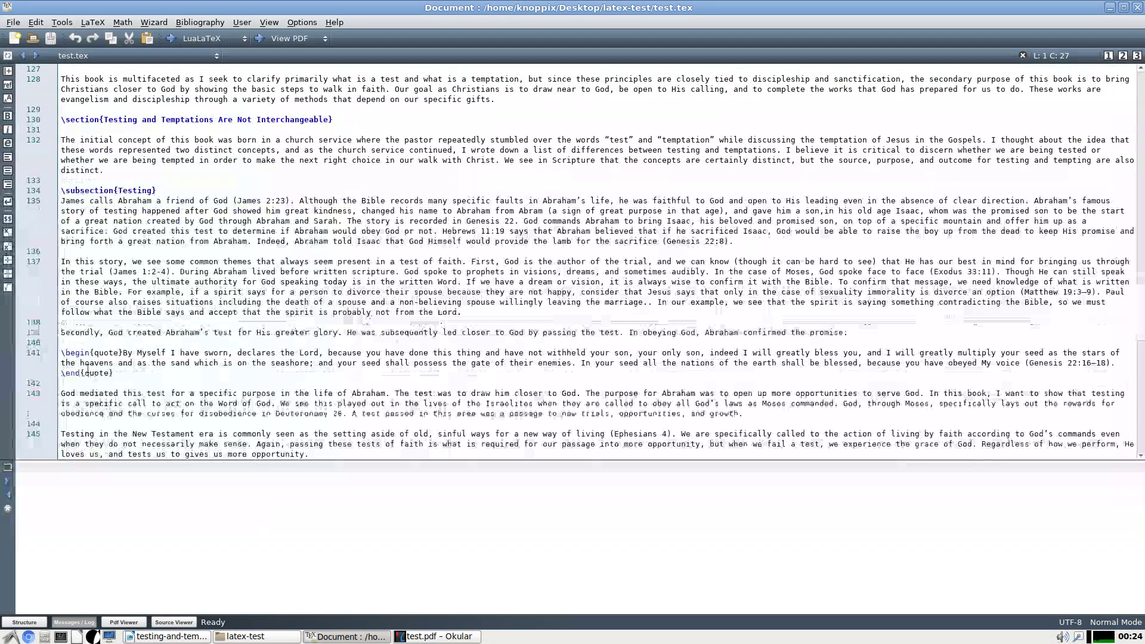
pyautogui.scroll(12, 109, 368)
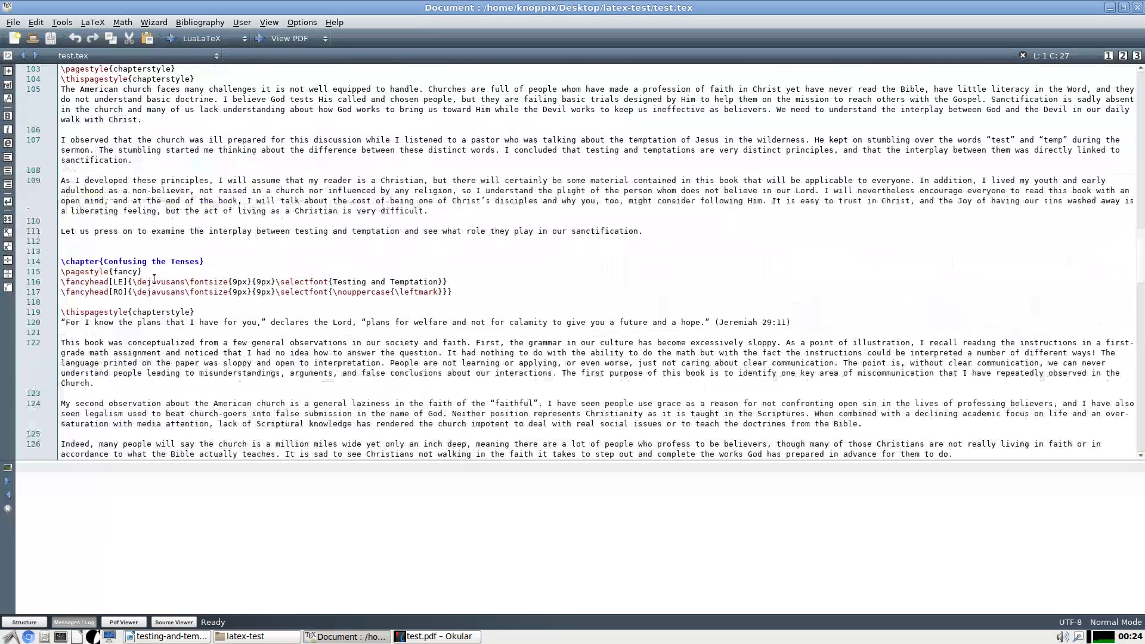
pyautogui.scroll(4, 142, 221)
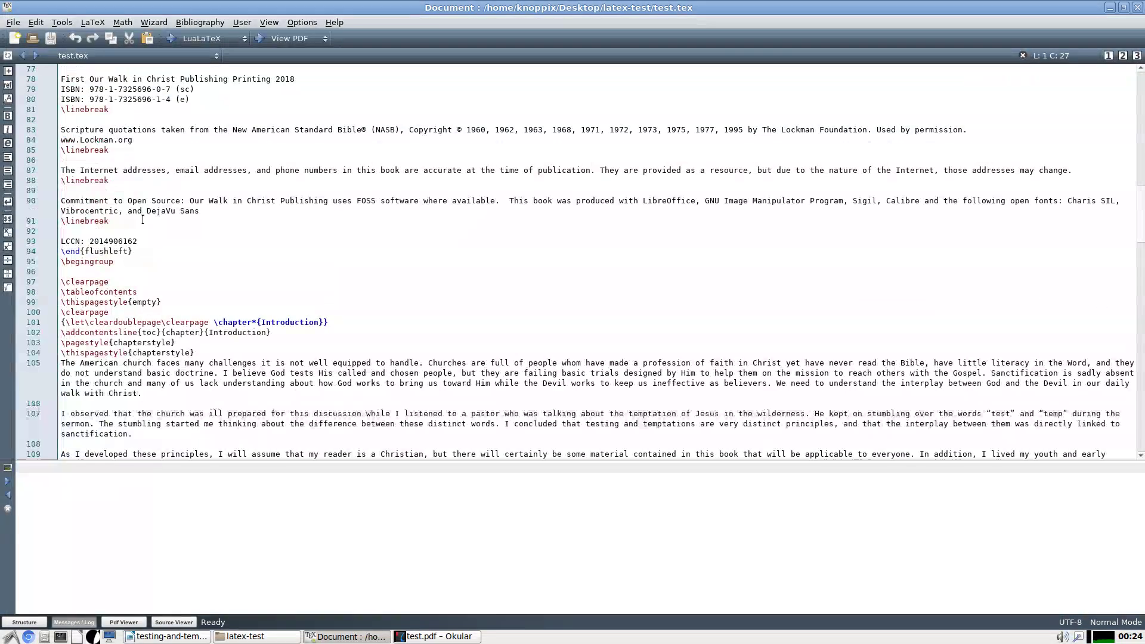
pyautogui.scroll(20, 86, 323)
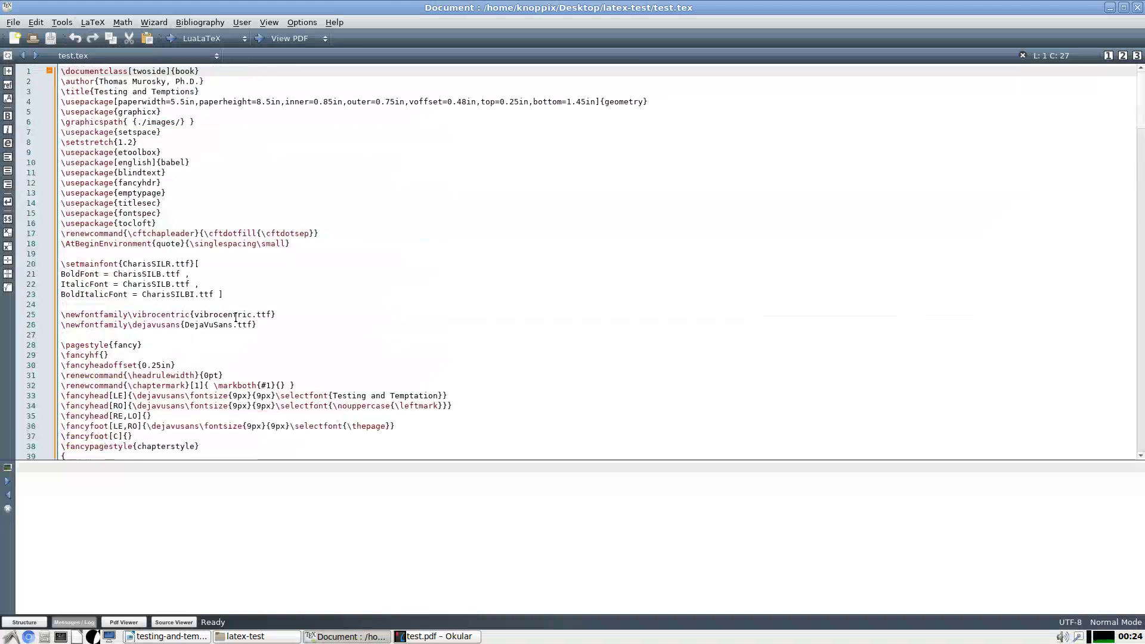